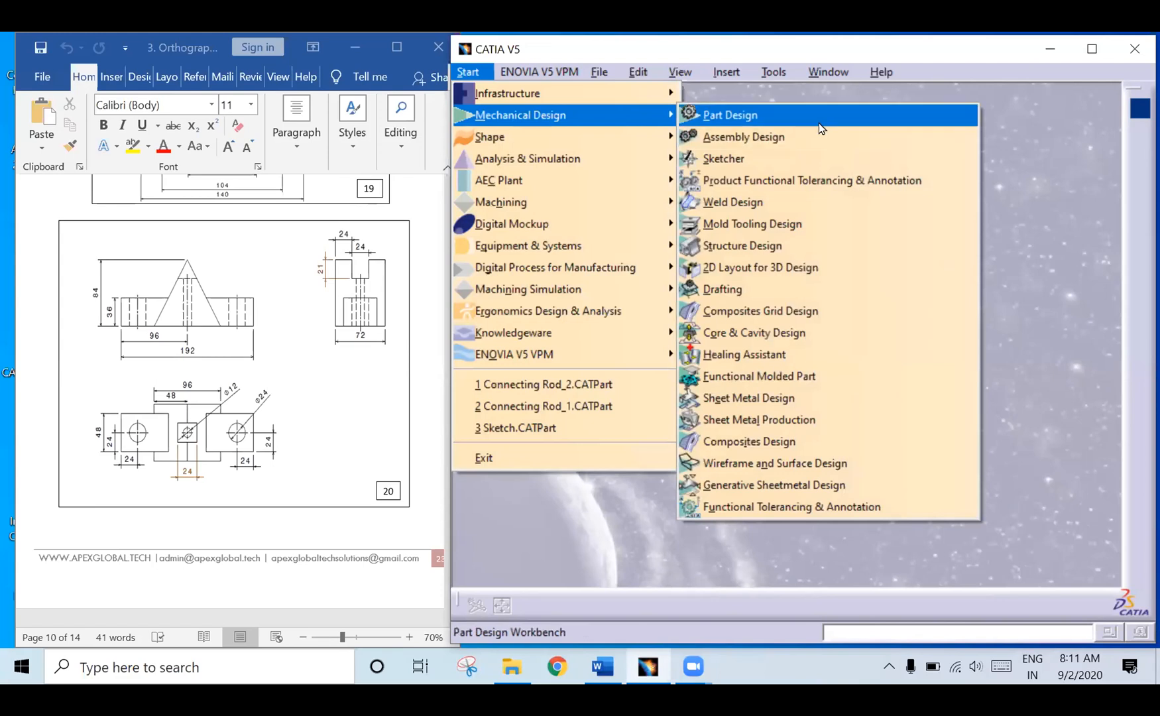
Create a new Part Design part named Part1 and open a positioned sketch on the YZ plane.
{"action": "left_click", "coordinate": [819, 122]}
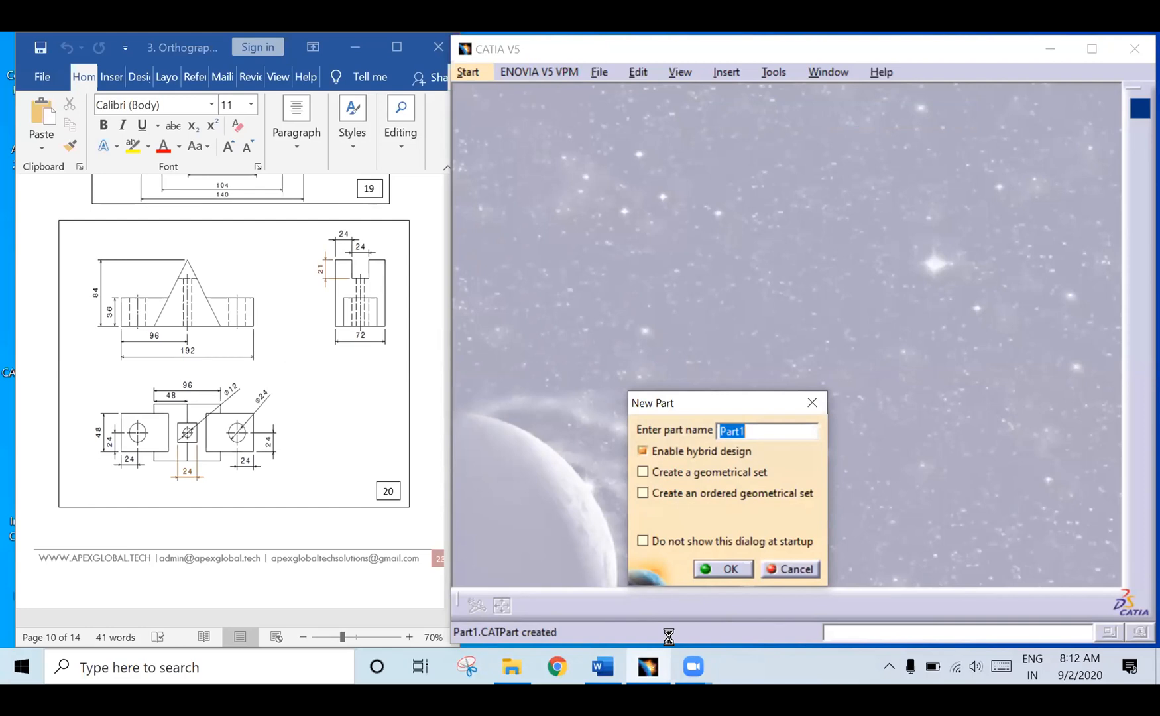
{"action": "left_click", "coordinate": [738, 569]}
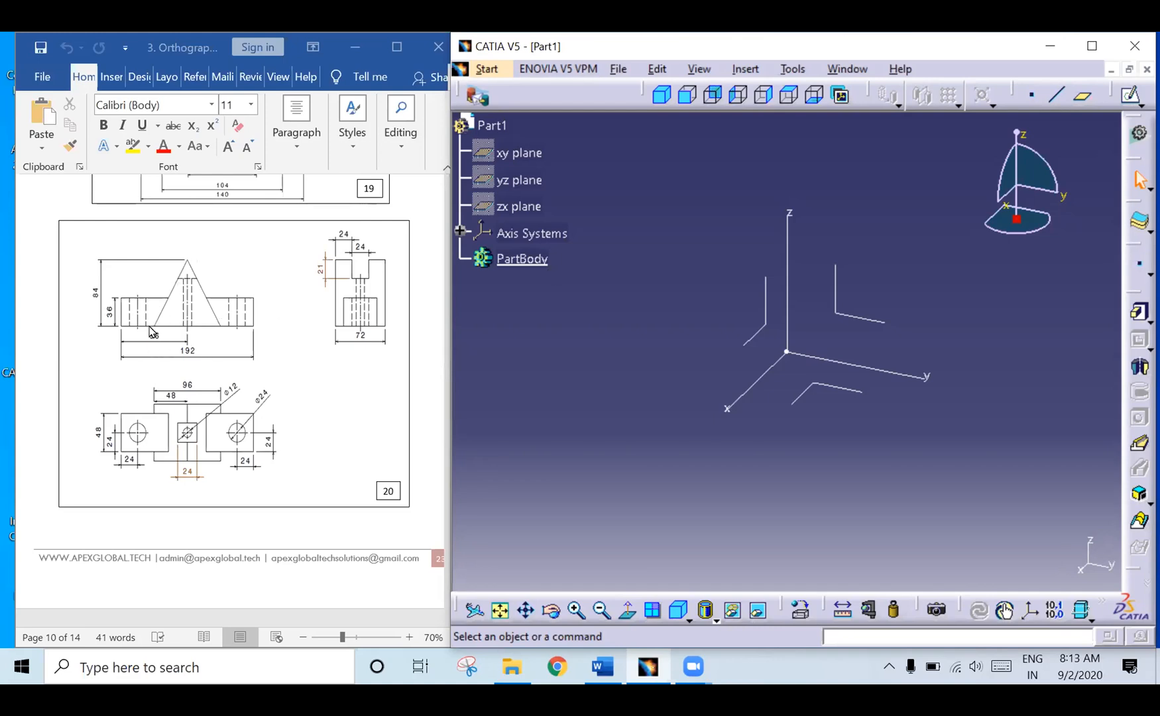
{"action": "left_click", "coordinate": [871, 323]}
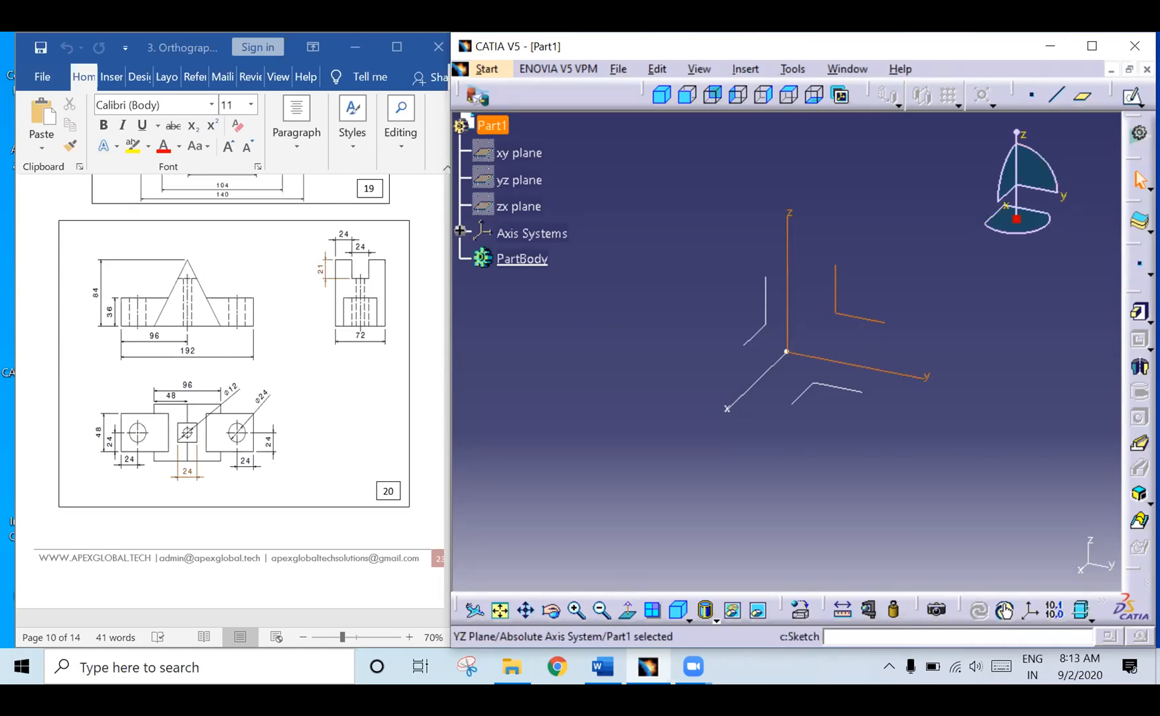
{"action": "left_click", "coordinate": [1131, 94]}
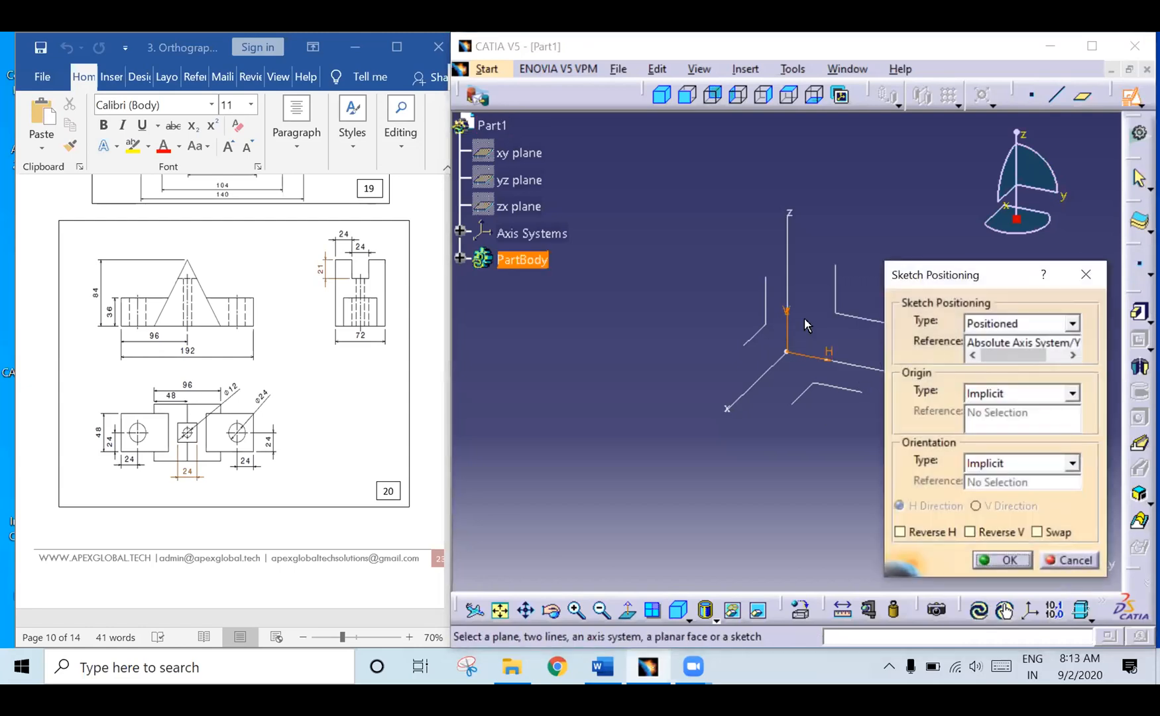
{"action": "left_click", "coordinate": [1001, 561]}
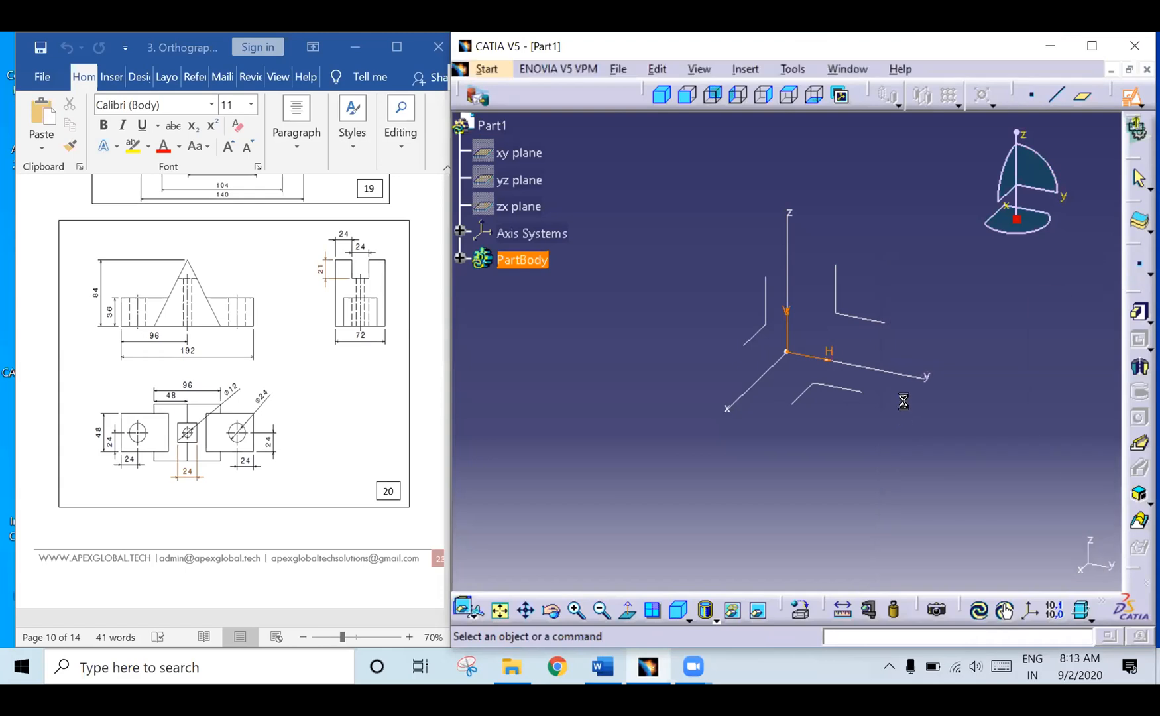
Sketch a closed triangular profile with its base on the horizontal axis and its apex on the vertical axis, about 76 mm high.
{"action": "middle_click_drag", "start_coordinate": [897, 383], "coordinate": [881, 479]}
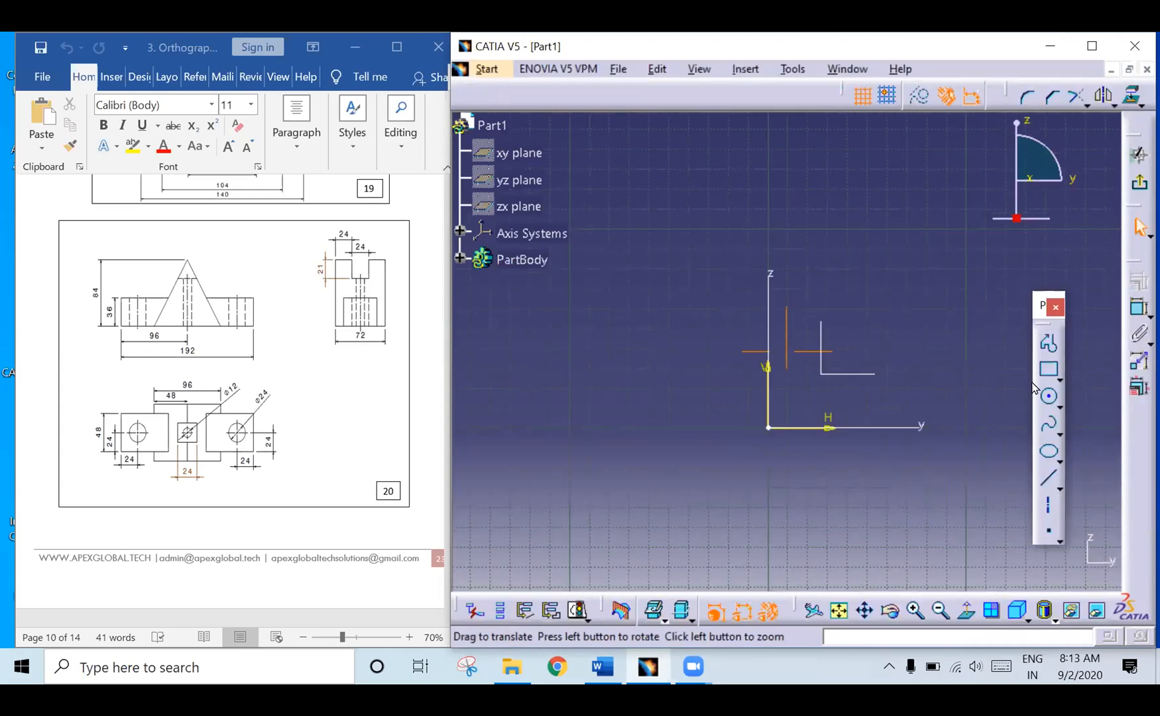
{"action": "left_click", "coordinate": [1045, 348]}
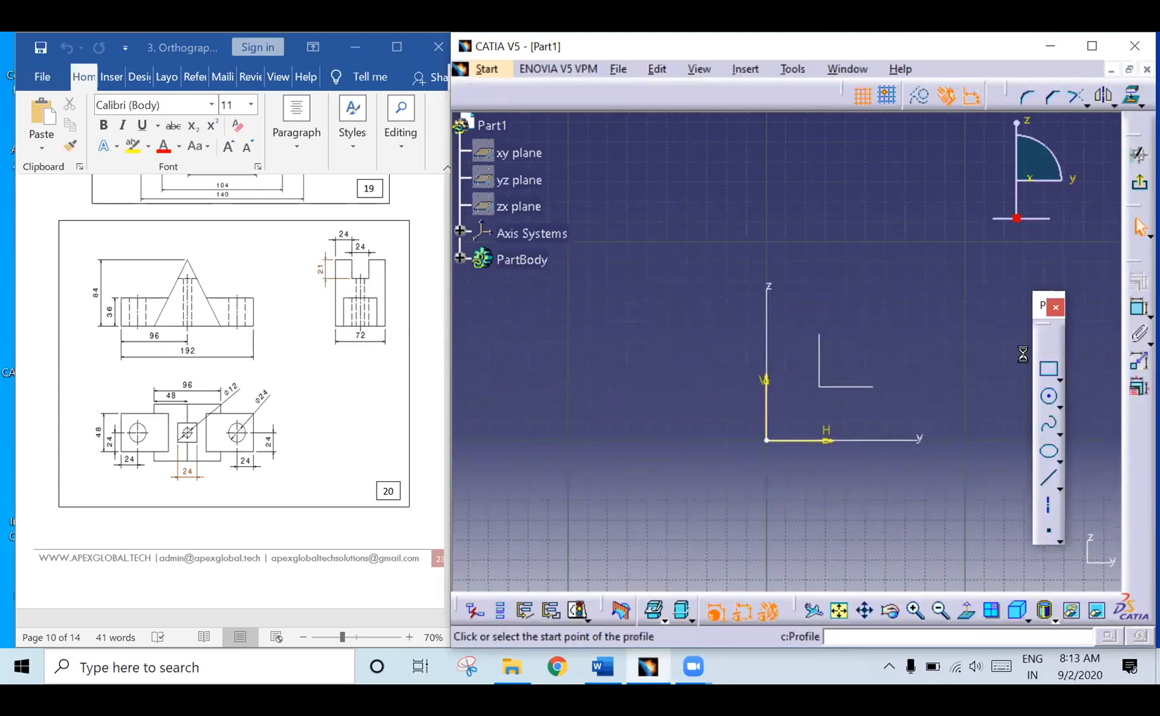
{"action": "left_click", "coordinate": [839, 441]}
{"action": "left_click", "coordinate": [703, 440]}
{"action": "left_click", "coordinate": [767, 285]}
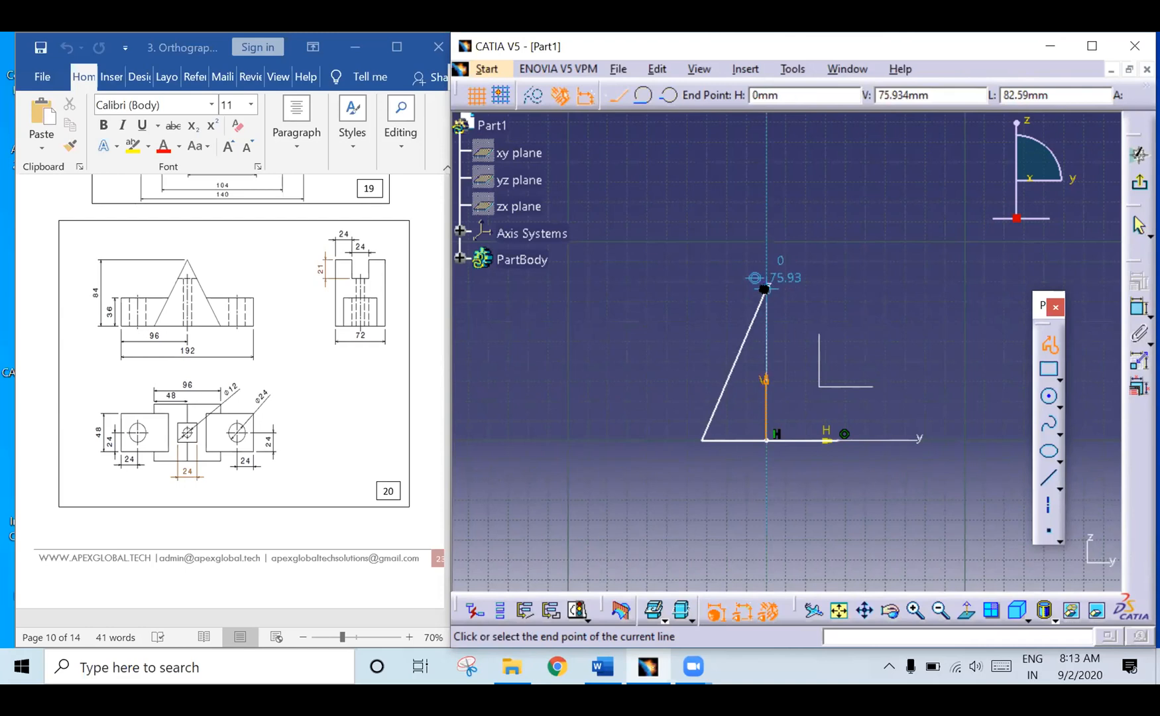
{"action": "left_click", "coordinate": [842, 443]}
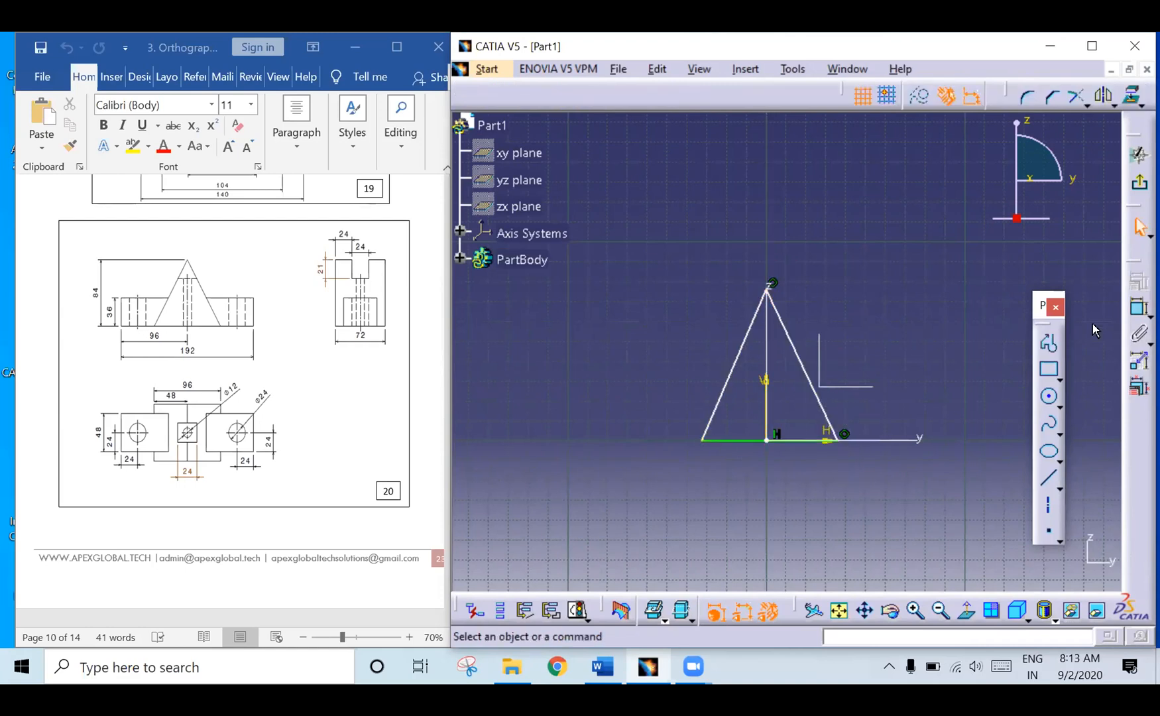
Dimension the triangle's height from apex to base and set it to 84 mm.
{"action": "left_click", "coordinate": [1140, 308]}
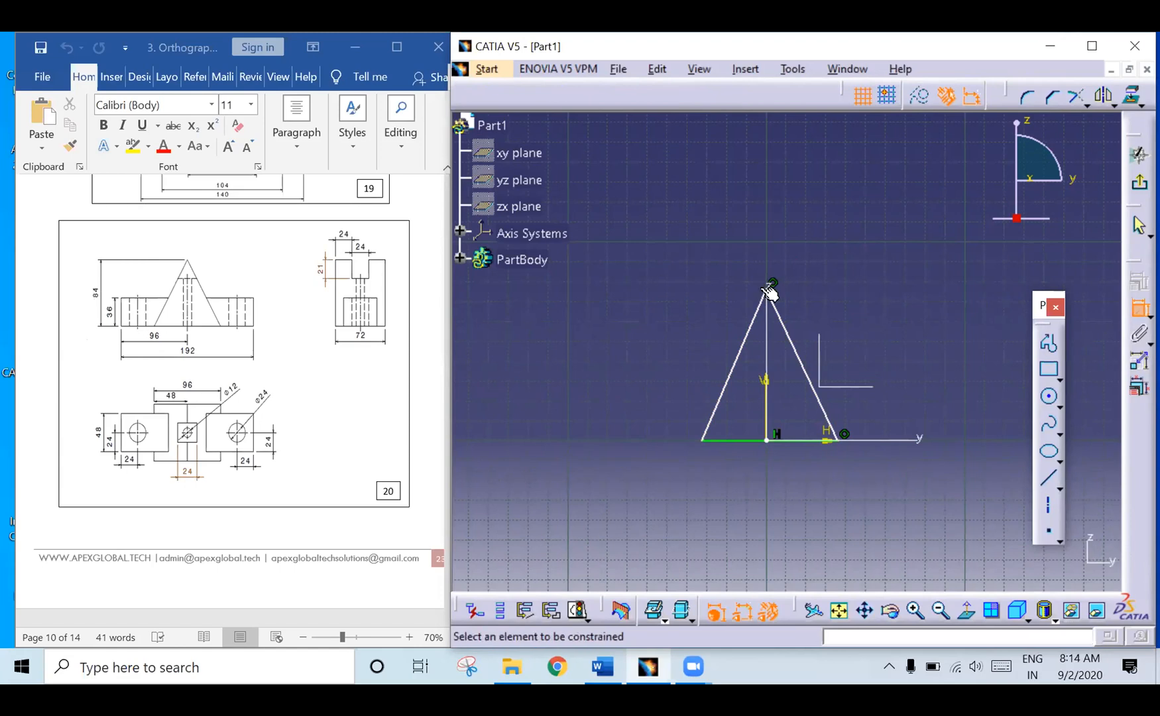
{"action": "left_click", "coordinate": [755, 442]}
{"action": "left_click", "coordinate": [602, 349]}
{"action": "double_click", "coordinate": [603, 348]}
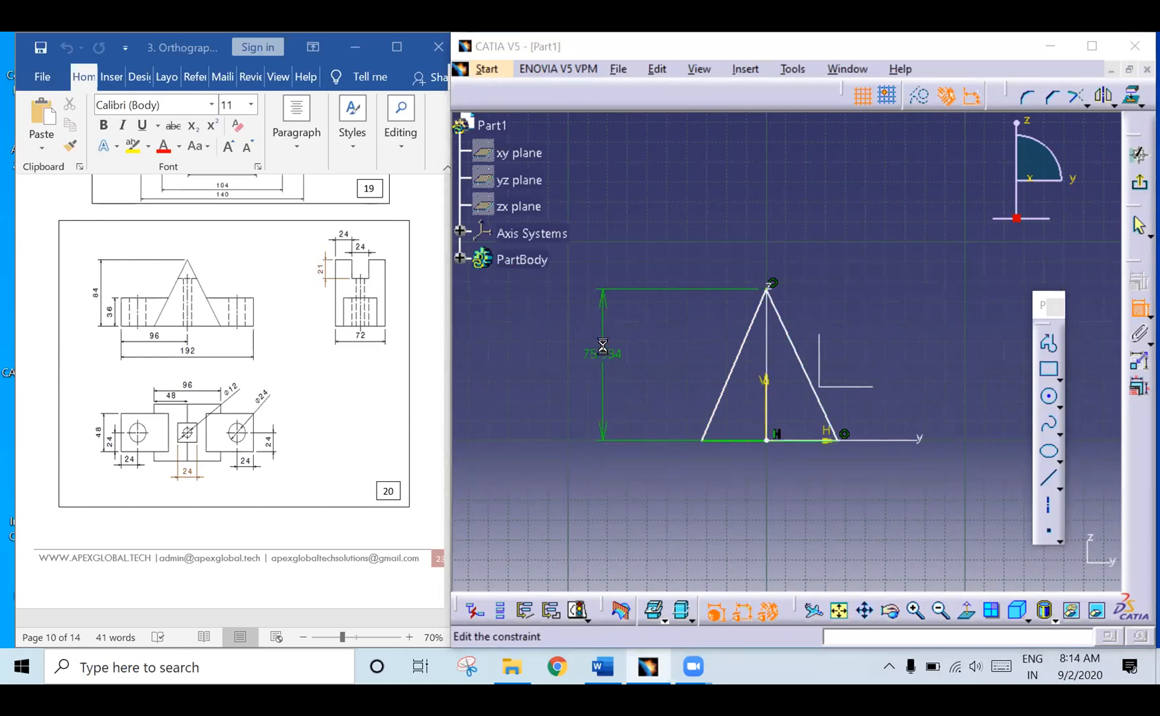
{"action": "type", "text": "84"}
{"action": "key", "text": "Return"}
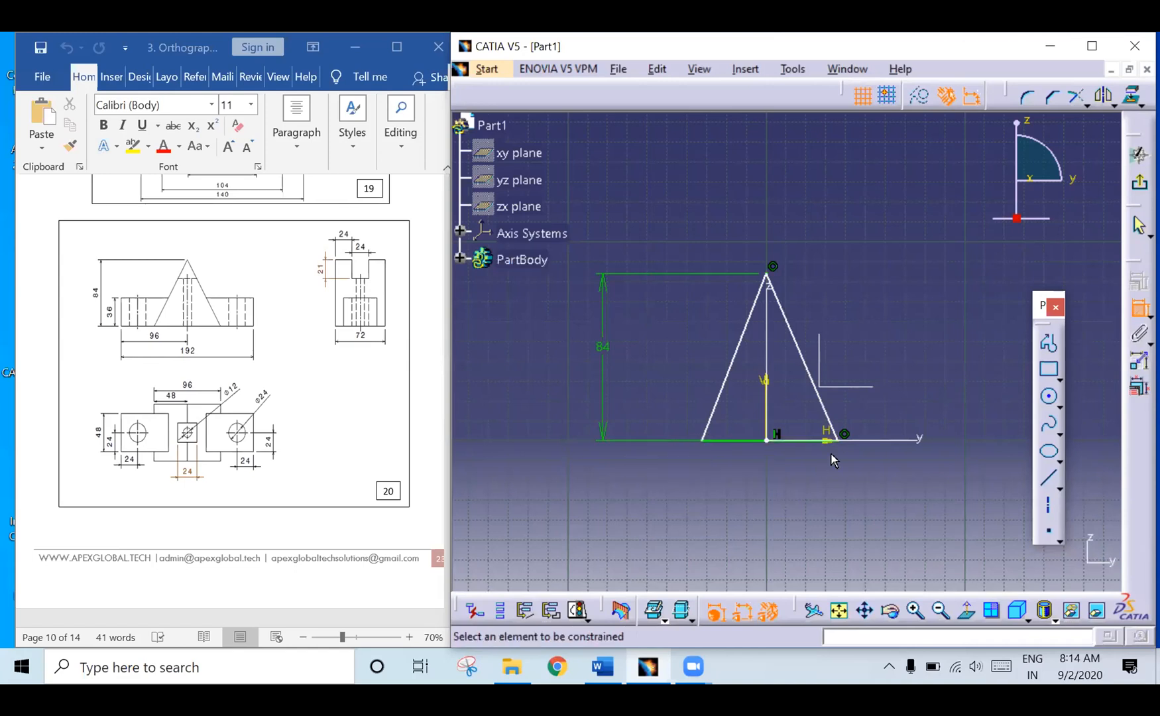
Dimension the triangle's base width between its two lower corners and set it to 96 mm.
{"action": "left_click", "coordinate": [843, 437]}
{"action": "left_click", "coordinate": [703, 441]}
{"action": "left_click", "coordinate": [754, 476]}
{"action": "double_click", "coordinate": [753, 477]}
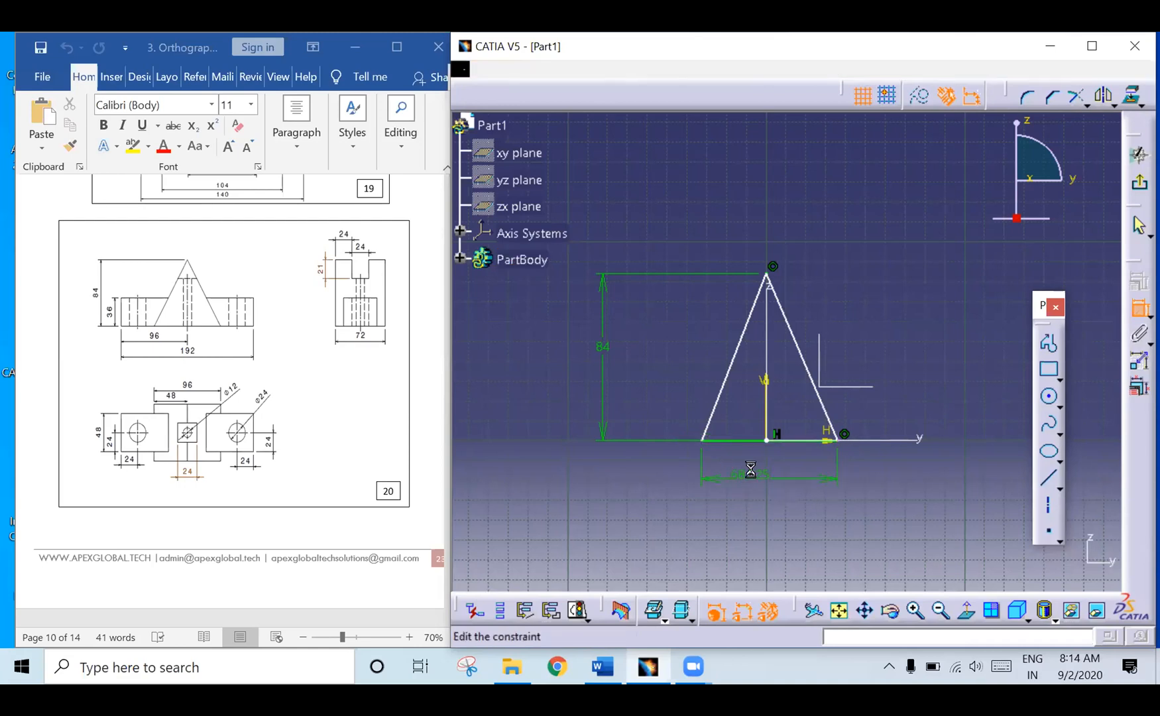
{"action": "type", "text": "96mm"}
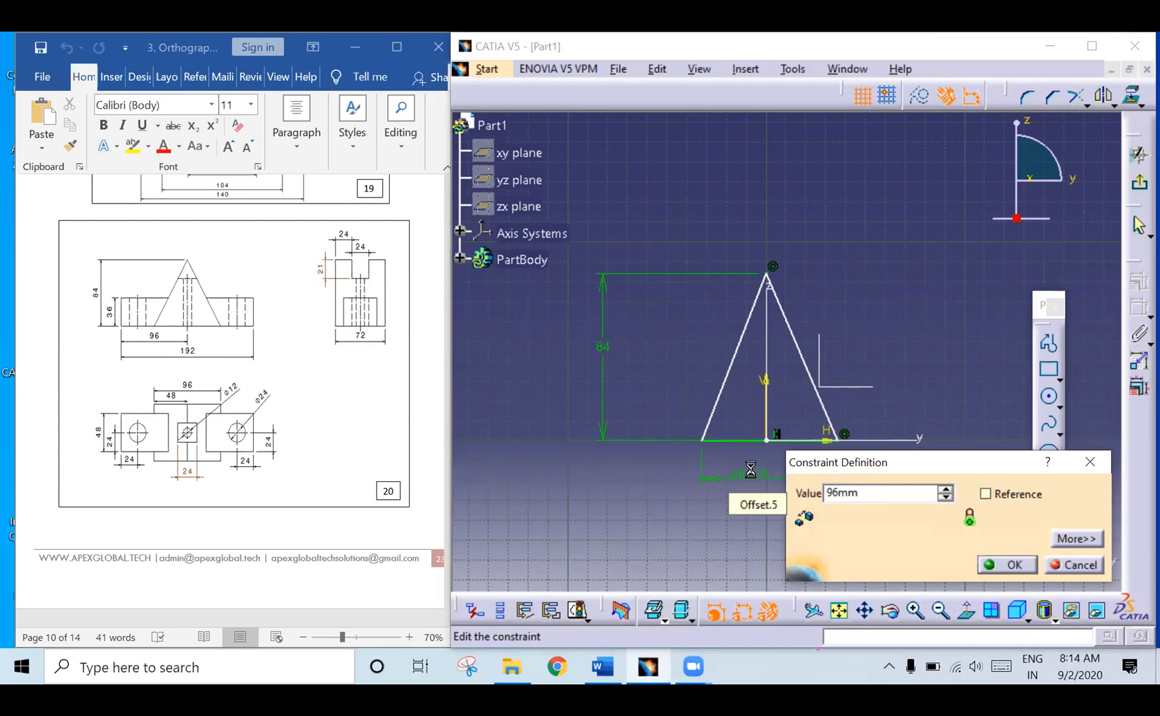
{"action": "key", "text": "Return"}
Test the triangle's remaining freedom by shifting its sloped sides along the horizontal axis.
{"action": "left_click", "coordinate": [1140, 308]}
{"action": "left_click_drag", "start_coordinate": [759, 296], "coordinate": [741, 321]}
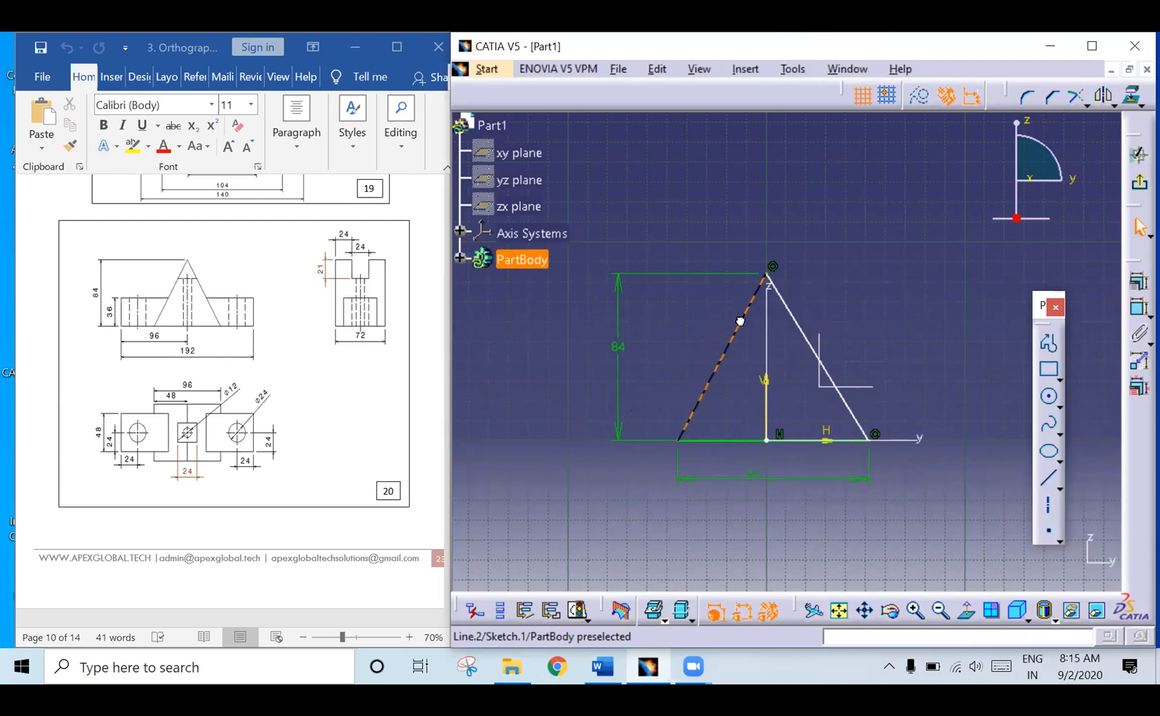
{"action": "left_click", "coordinate": [800, 215]}
{"action": "left_click", "coordinate": [768, 272]}
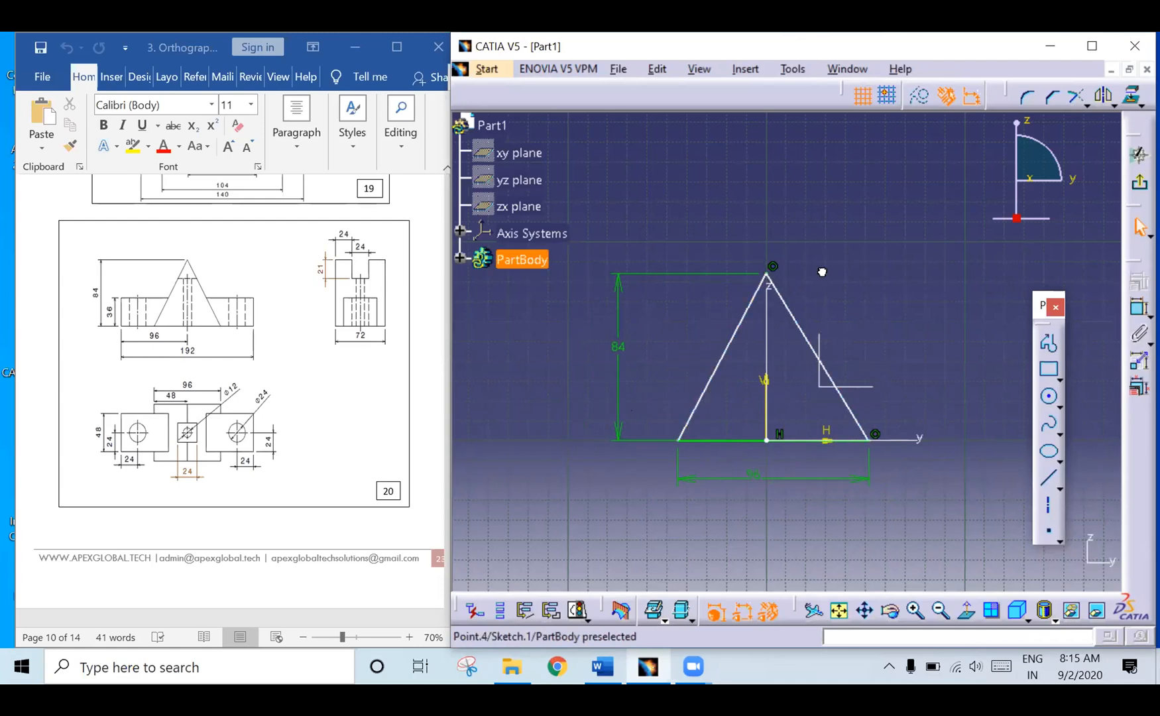
{"action": "mouse_move", "coordinate": [855, 411]}
{"action": "left_mouse_down"}
{"action": "mouse_move", "coordinate": [915, 389]}
{"action": "mouse_move", "coordinate": [811, 410]}
{"action": "mouse_move", "coordinate": [853, 409]}
{"action": "left_mouse_up"}
{"action": "left_click", "coordinate": [887, 313]}
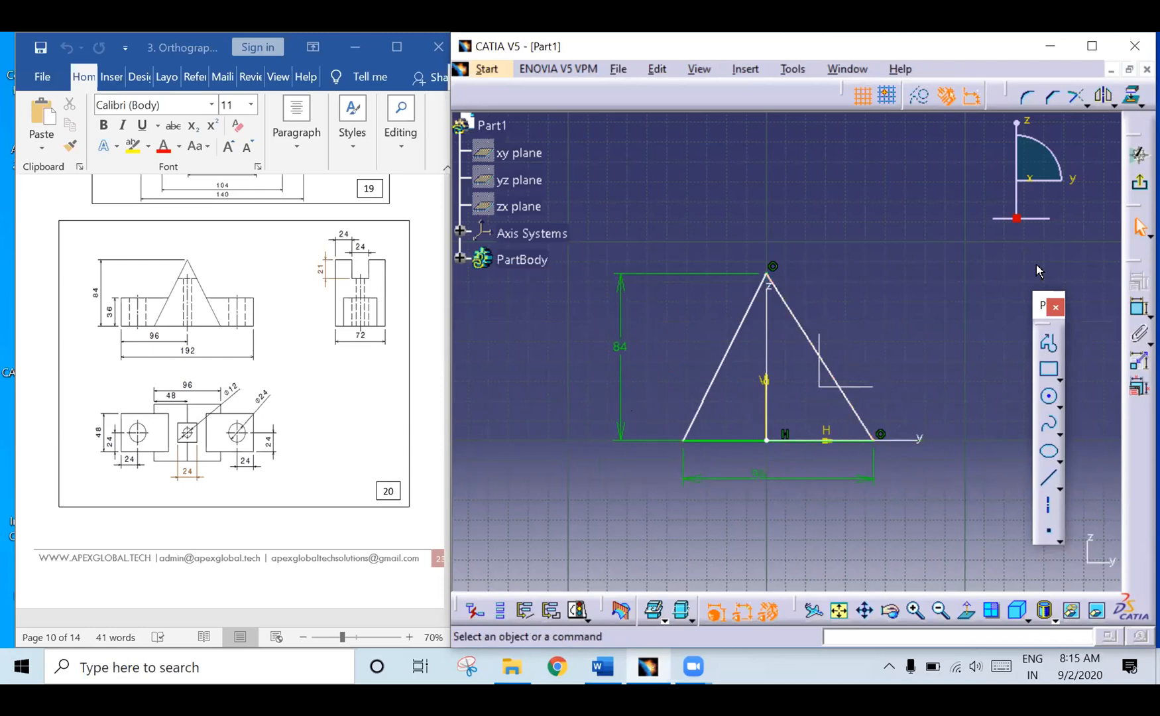
Constrain the triangle's two base corners to be symmetric about the vertical axis.
{"action": "left_click", "coordinate": [1139, 307]}
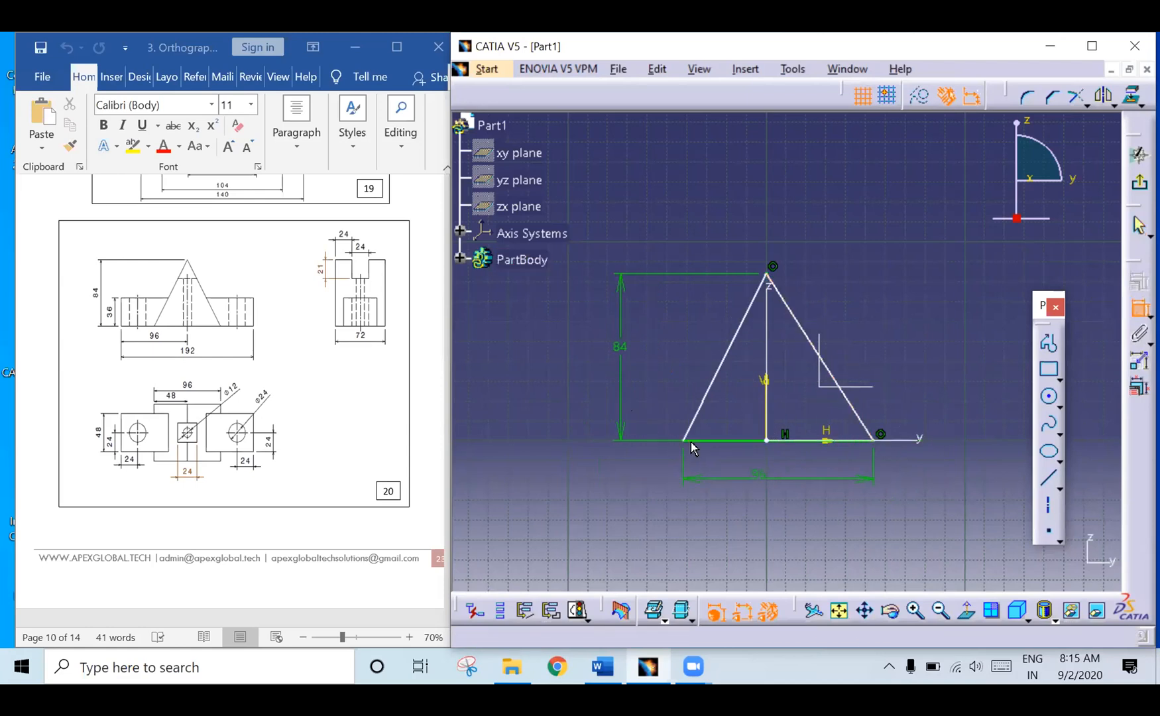
{"action": "left_click", "coordinate": [881, 443]}
{"action": "right_click", "coordinate": [922, 270]}
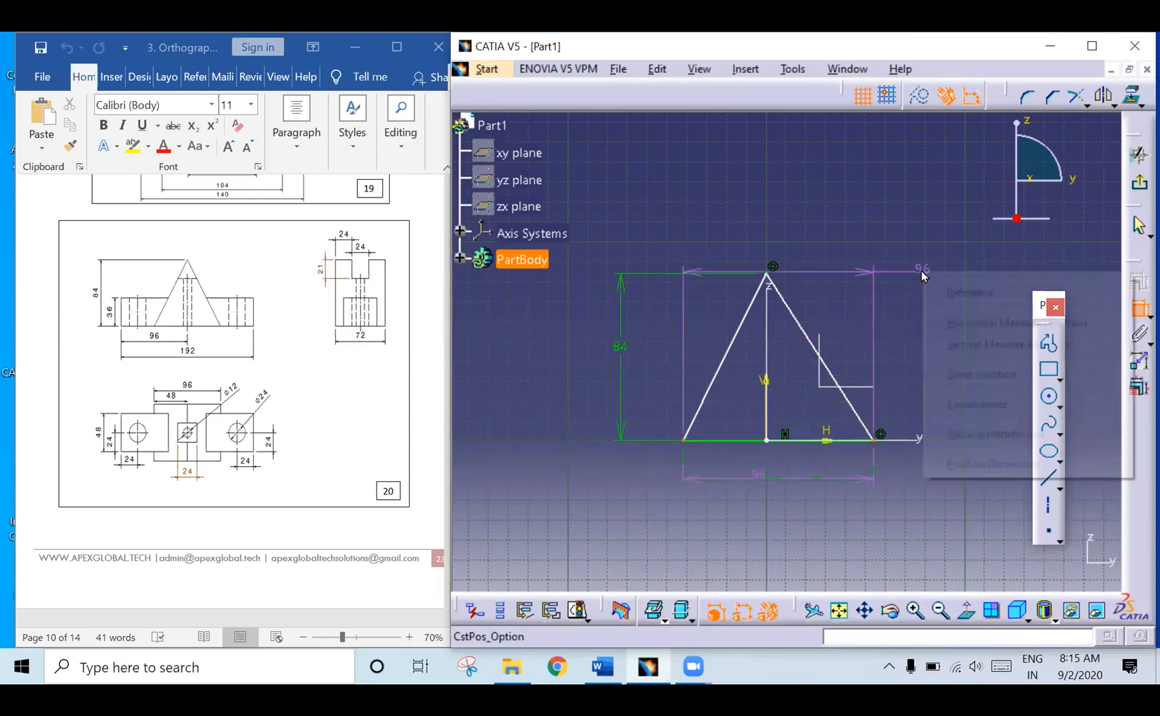
{"action": "left_click", "coordinate": [917, 434]}
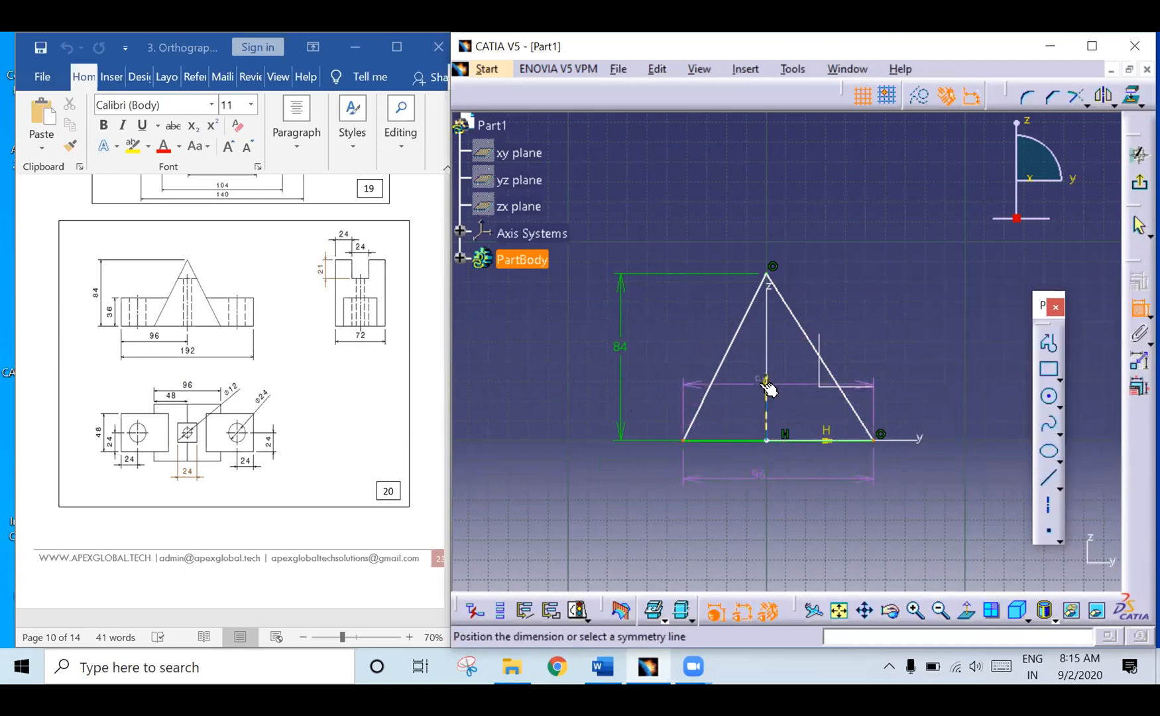
{"action": "left_click", "coordinate": [766, 383]}
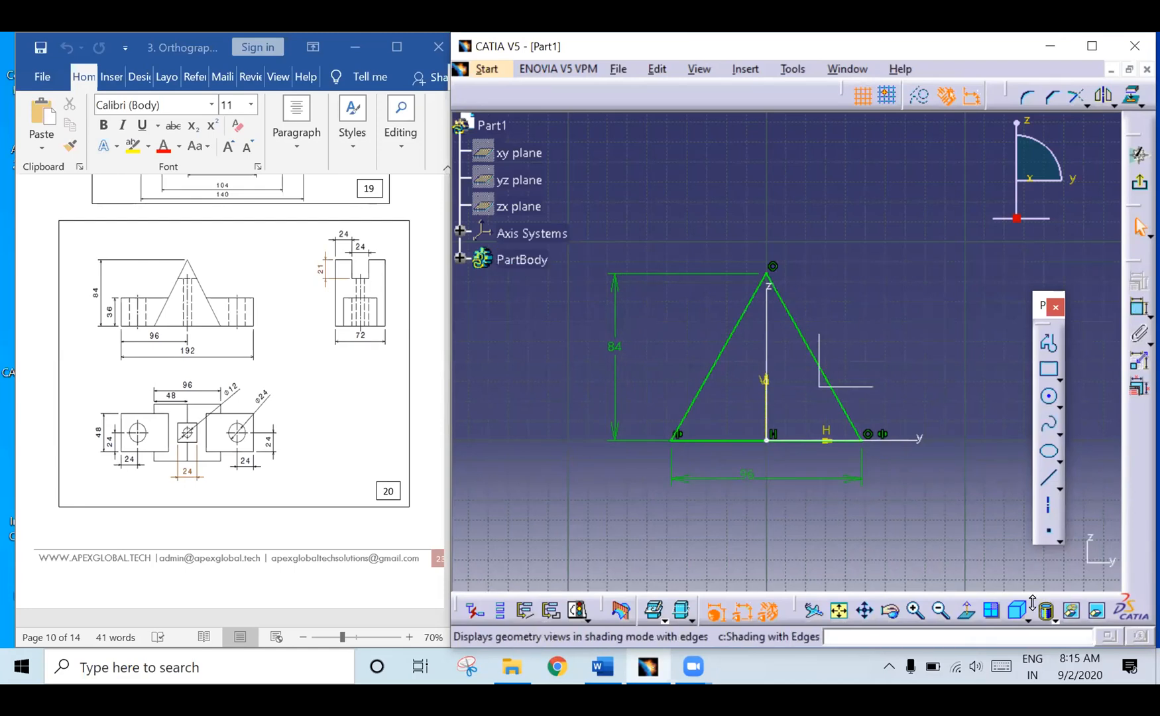
Check the triangle sketch's solving status and exit the sketch.
{"action": "left_click", "coordinate": [581, 608]}
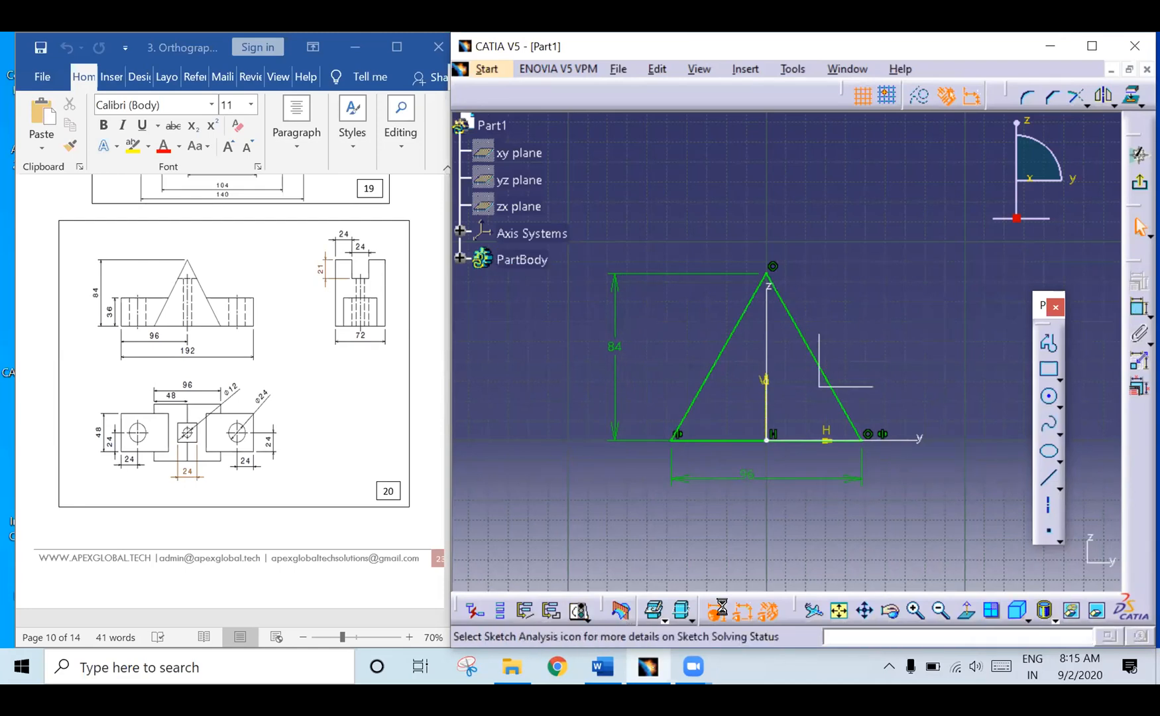
{"action": "left_click", "coordinate": [1060, 561]}
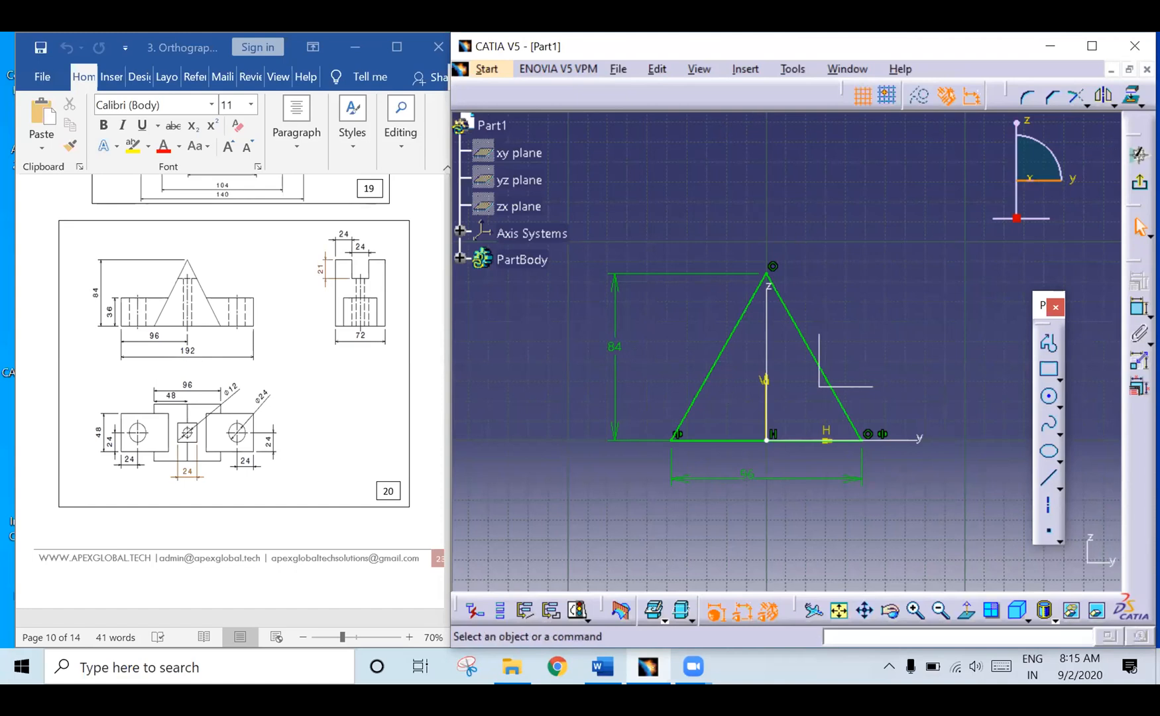
{"action": "left_click", "coordinate": [1139, 154]}
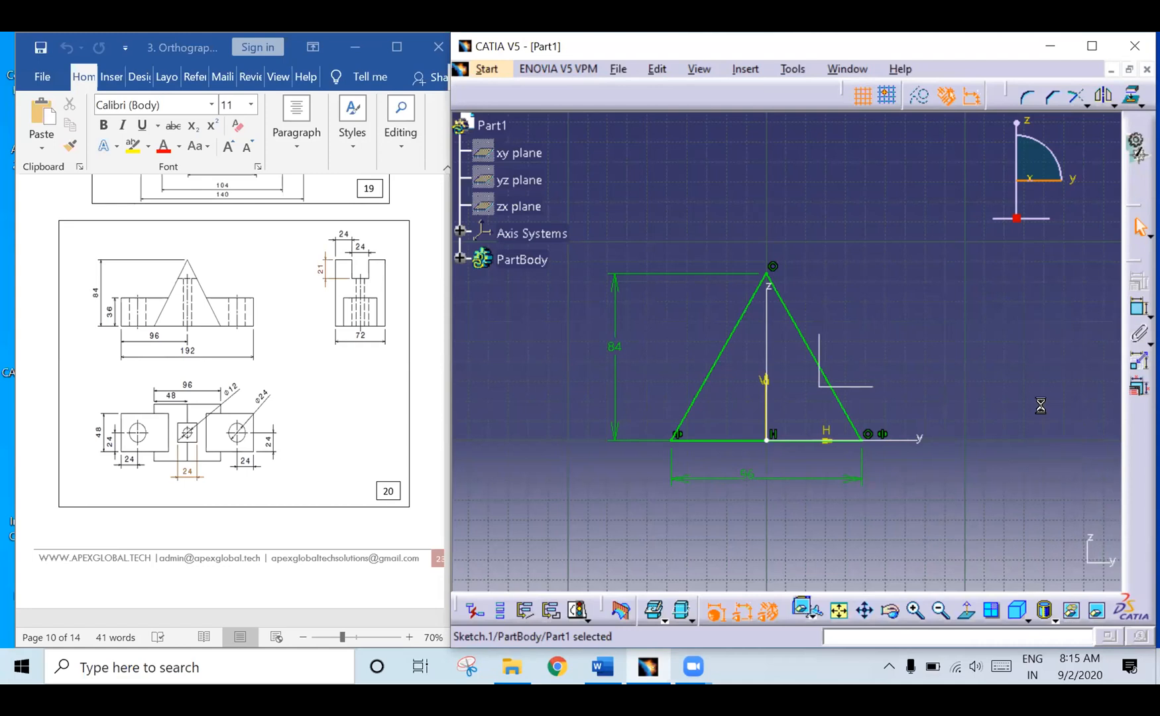
Pad the triangle sketch with a length of 72/2 mm and mirrored extent.
{"action": "left_click", "coordinate": [661, 95]}
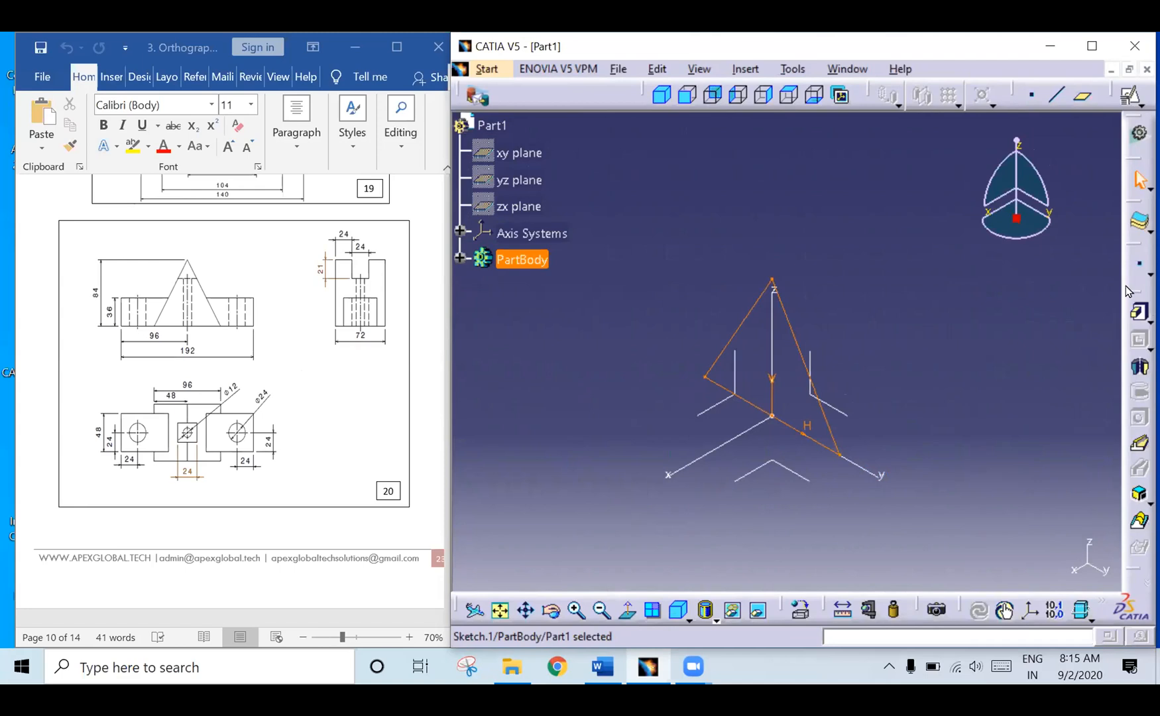
{"action": "left_click", "coordinate": [1136, 307]}
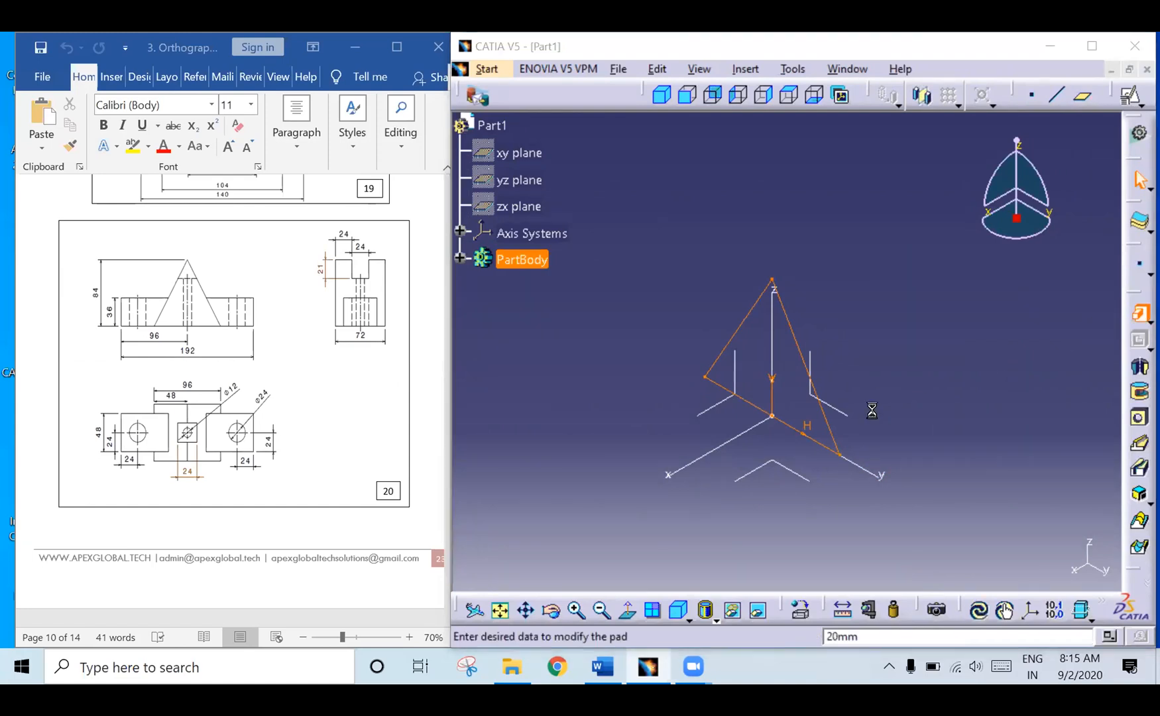
{"action": "type", "text": "40mm"}
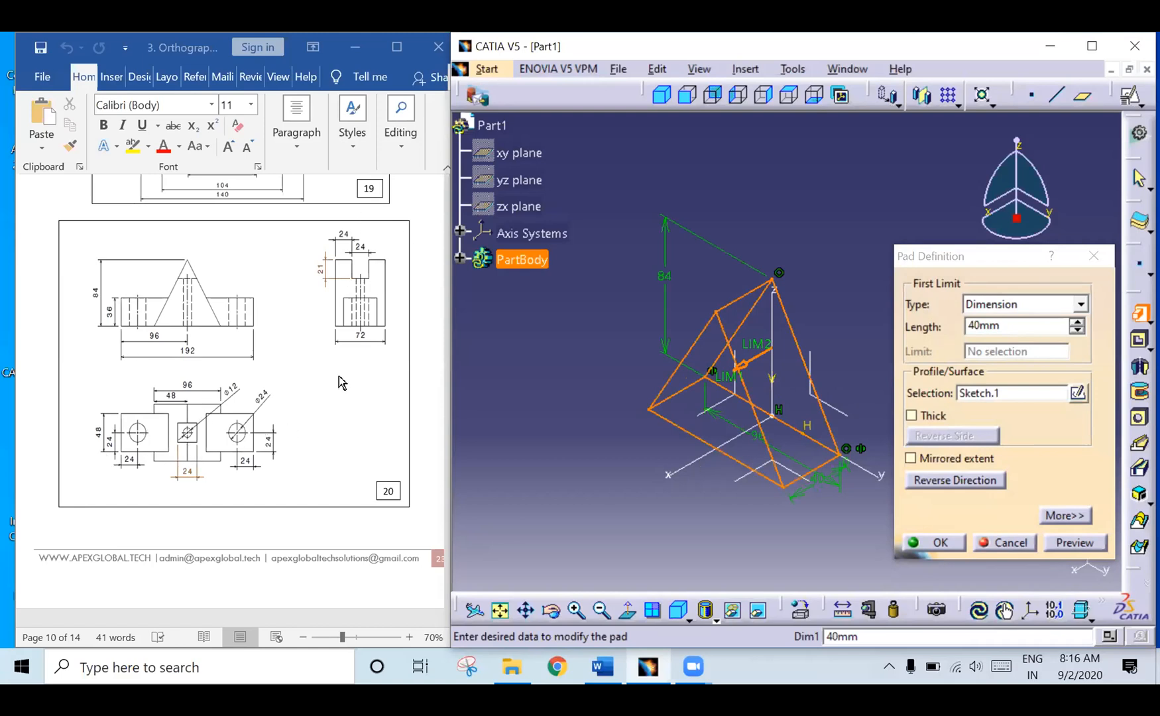
{"action": "left_click", "coordinate": [943, 459]}
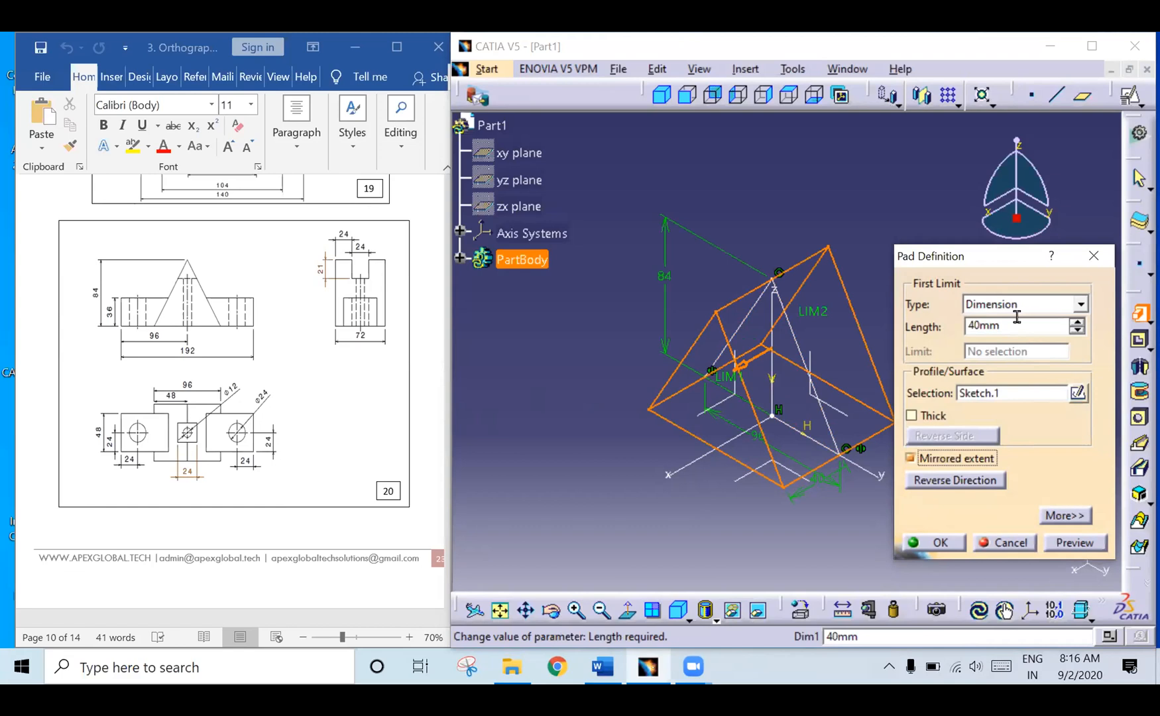
{"action": "left_click_drag", "start_coordinate": [1015, 325], "coordinate": [542, 318]}
{"action": "type", "text": "72/2"}
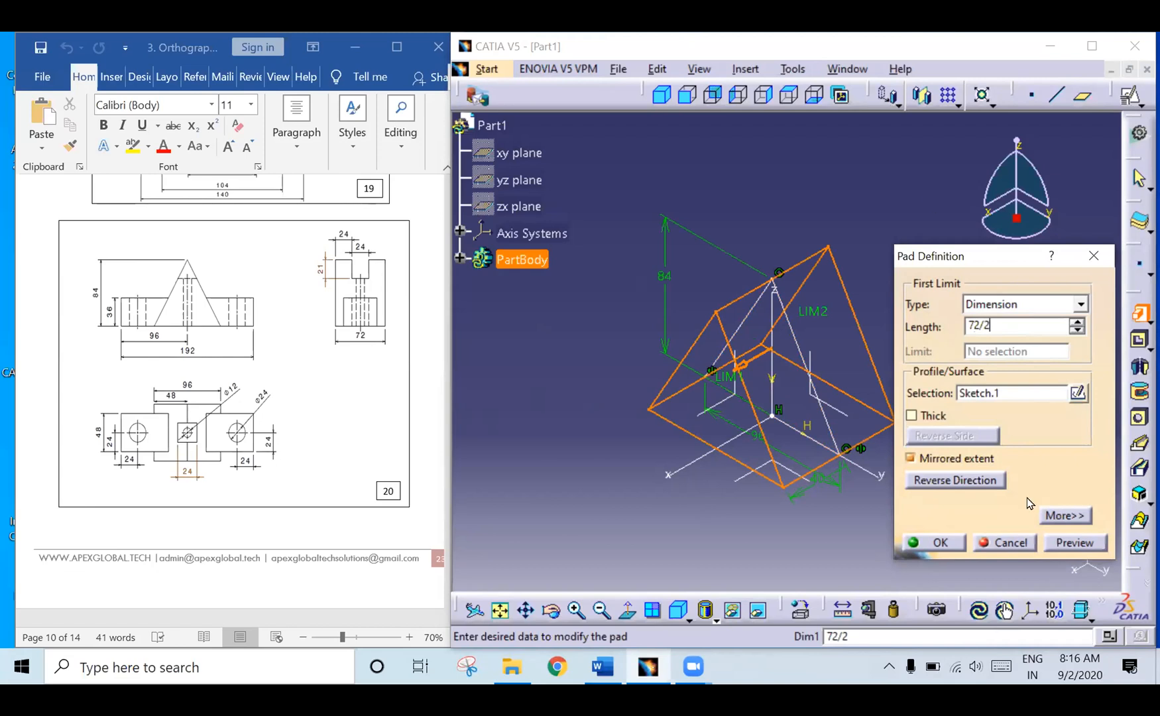
{"action": "left_click", "coordinate": [940, 543]}
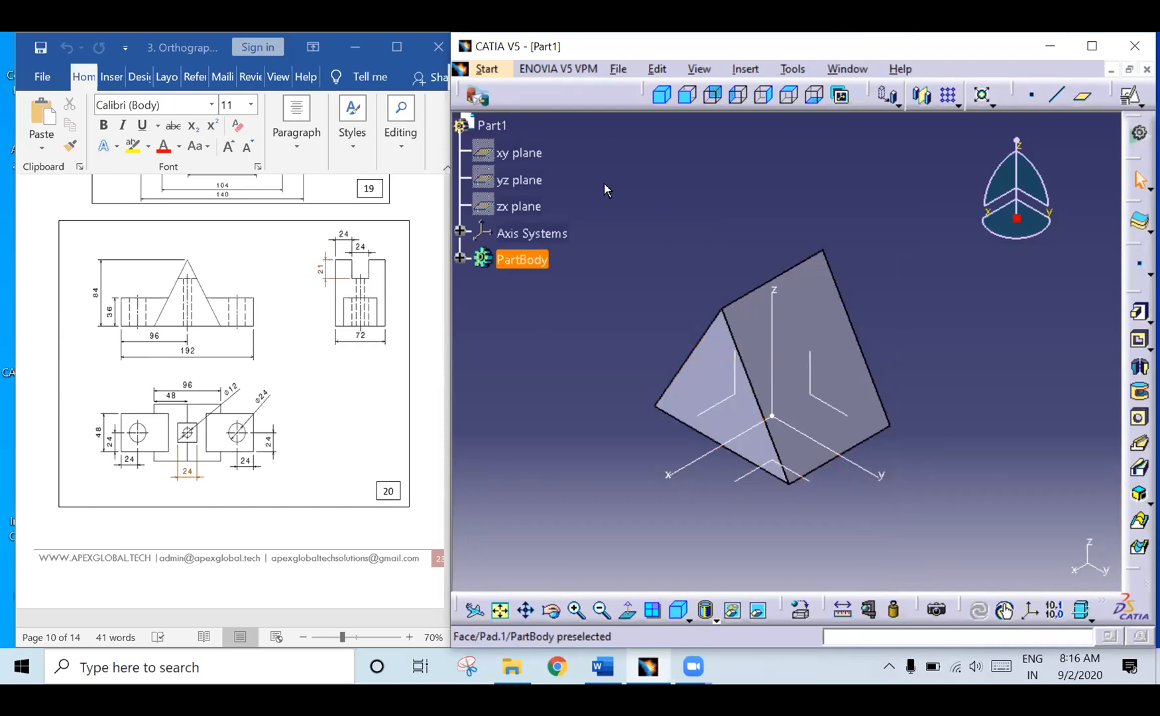
Start a positioned sketch on the absolute axis system's YZ plane with implicit origin and orientation.
{"action": "left_click", "coordinate": [690, 97]}
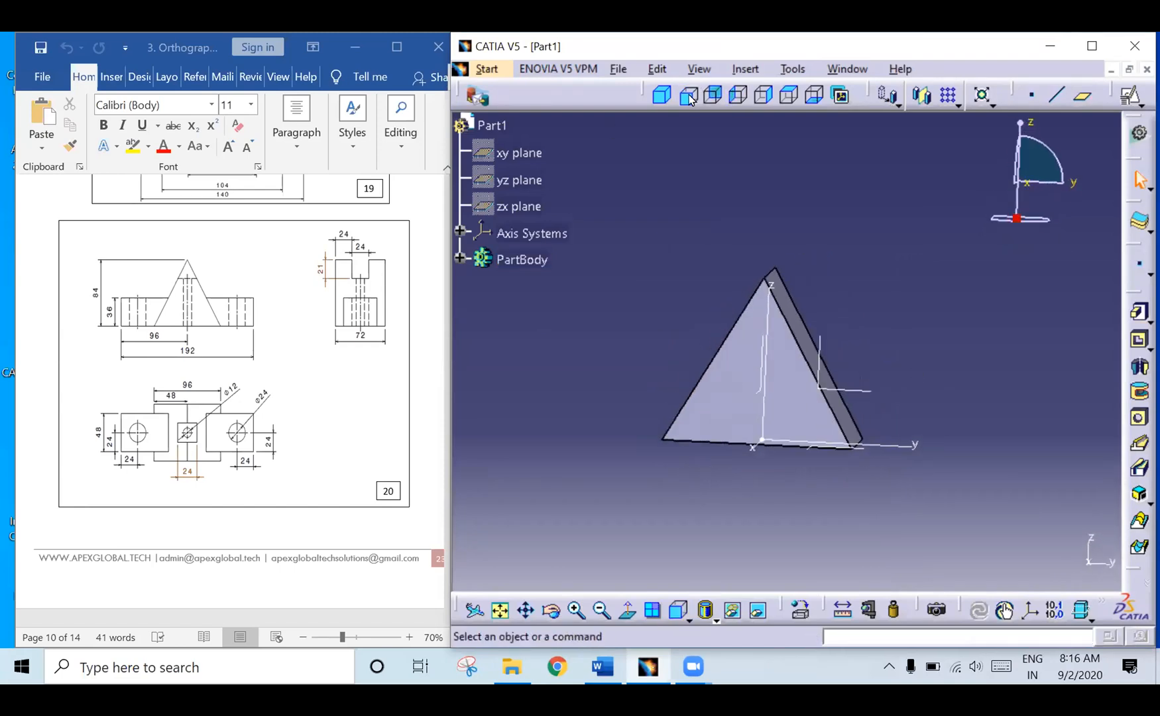
{"action": "left_click", "coordinate": [765, 97]}
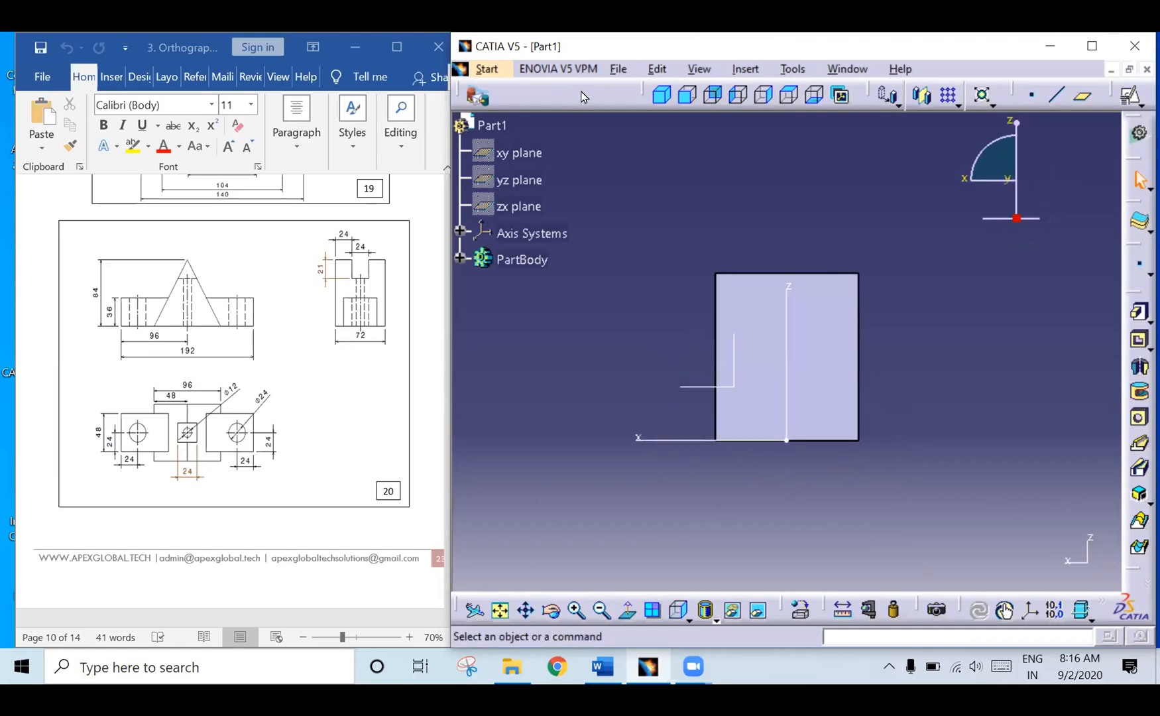
{"action": "left_click", "coordinate": [784, 98]}
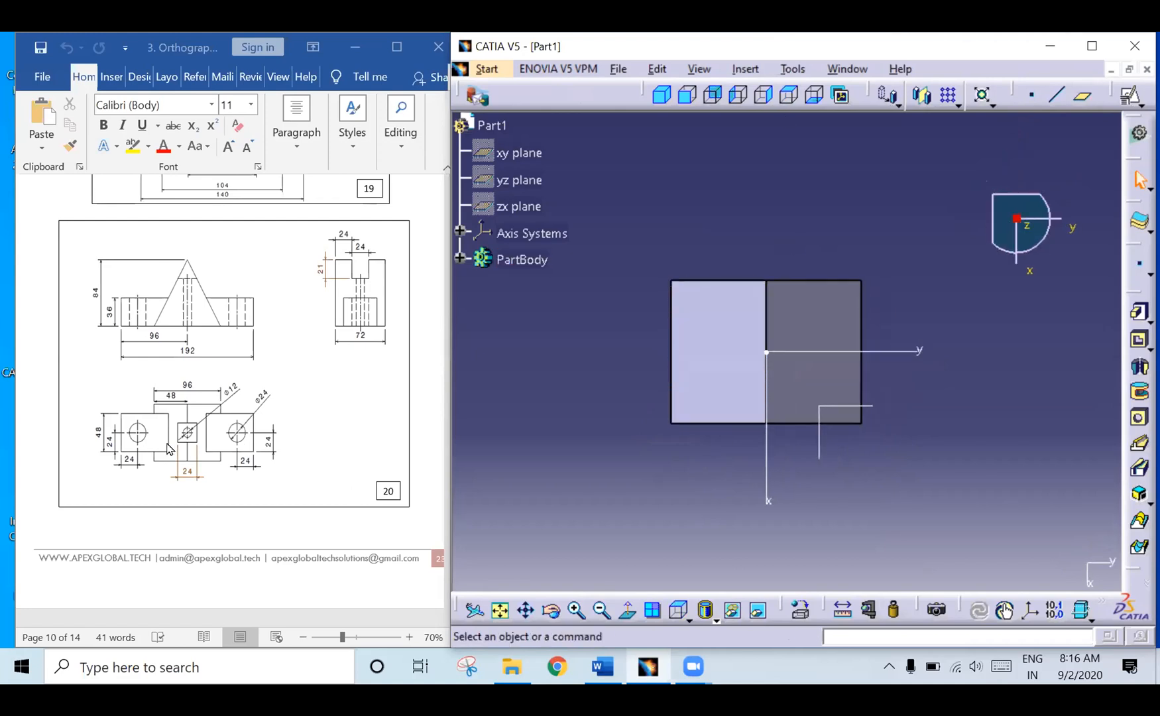
{"action": "left_click", "coordinate": [663, 93]}
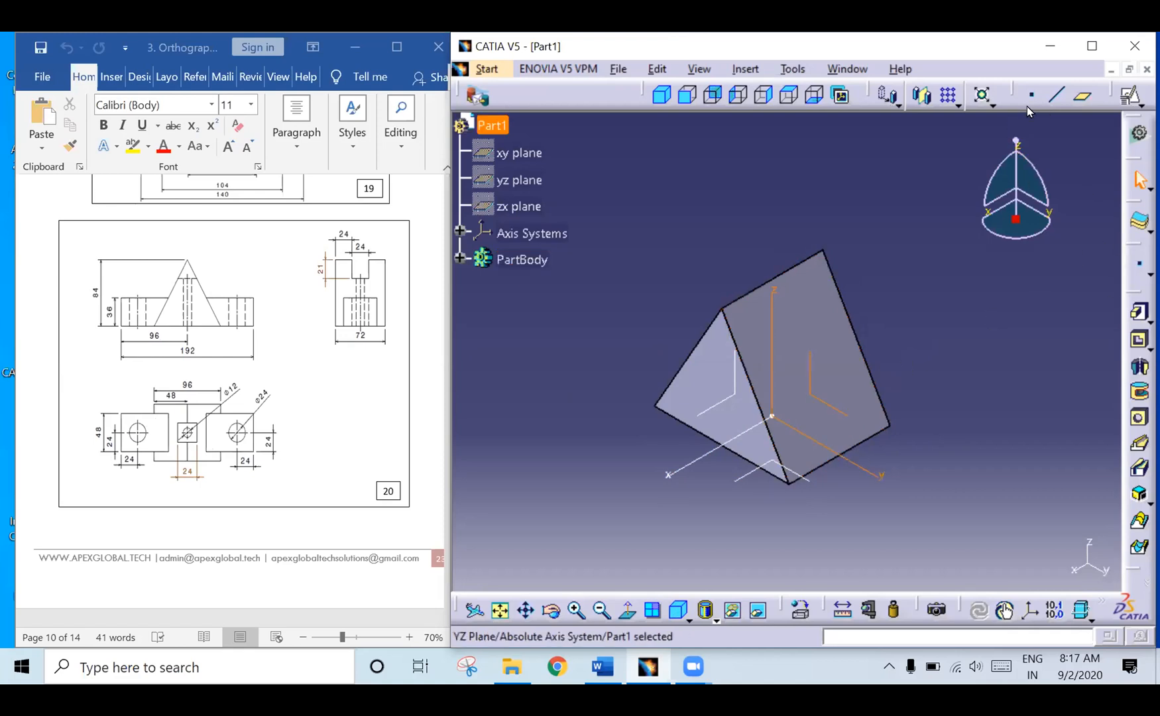
{"action": "left_click", "coordinate": [1130, 95]}
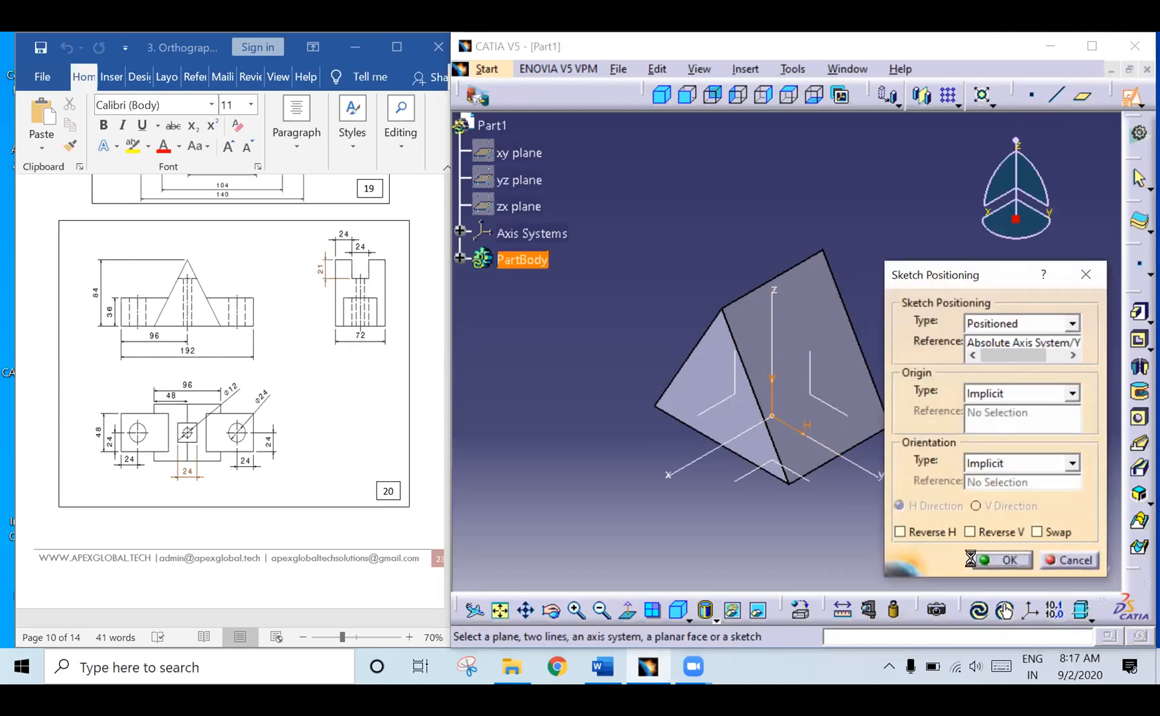
{"action": "left_click", "coordinate": [973, 556]}
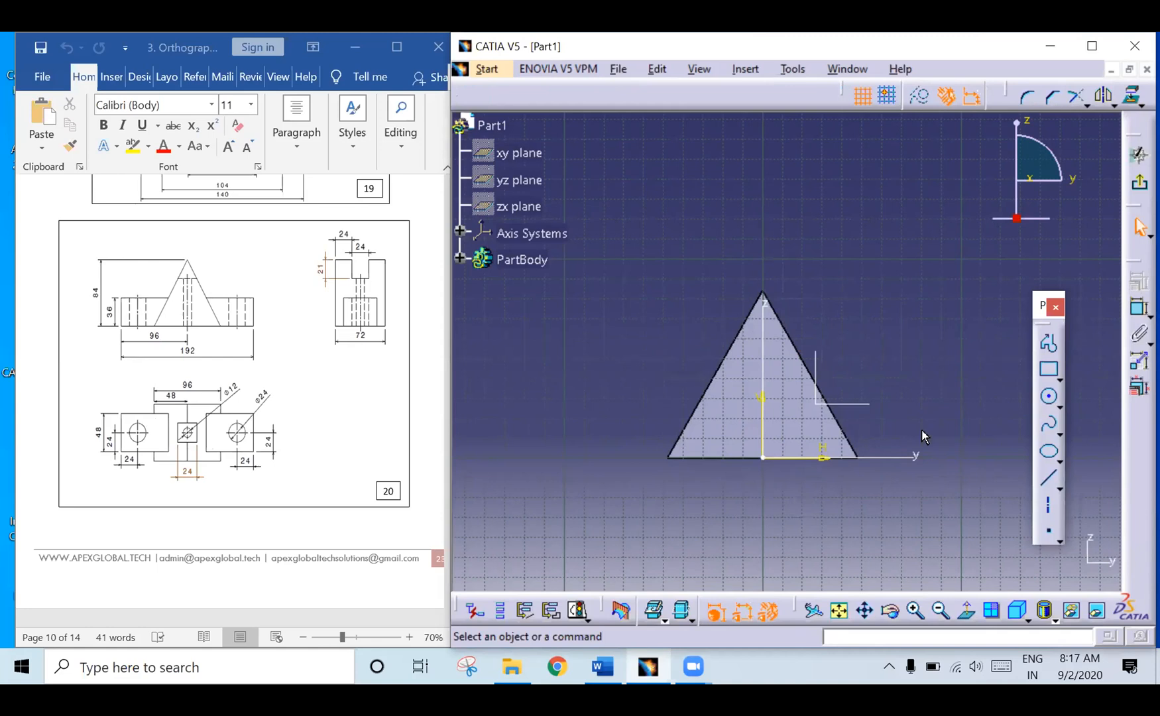
Sketch a rectangle about 215 mm wide and 34 mm high across the triangle, with its lower edge on the horizontal axis.
{"action": "left_click", "coordinate": [1049, 369]}
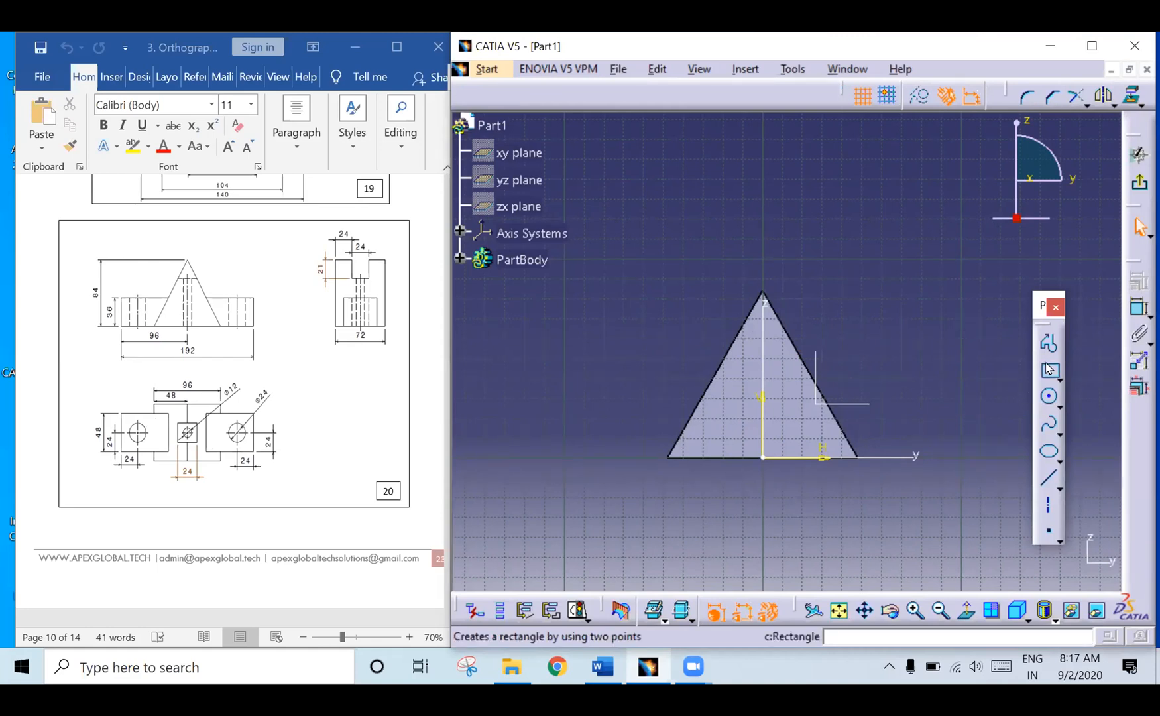
{"action": "left_click", "coordinate": [538, 457]}
{"action": "left_click", "coordinate": [965, 391]}
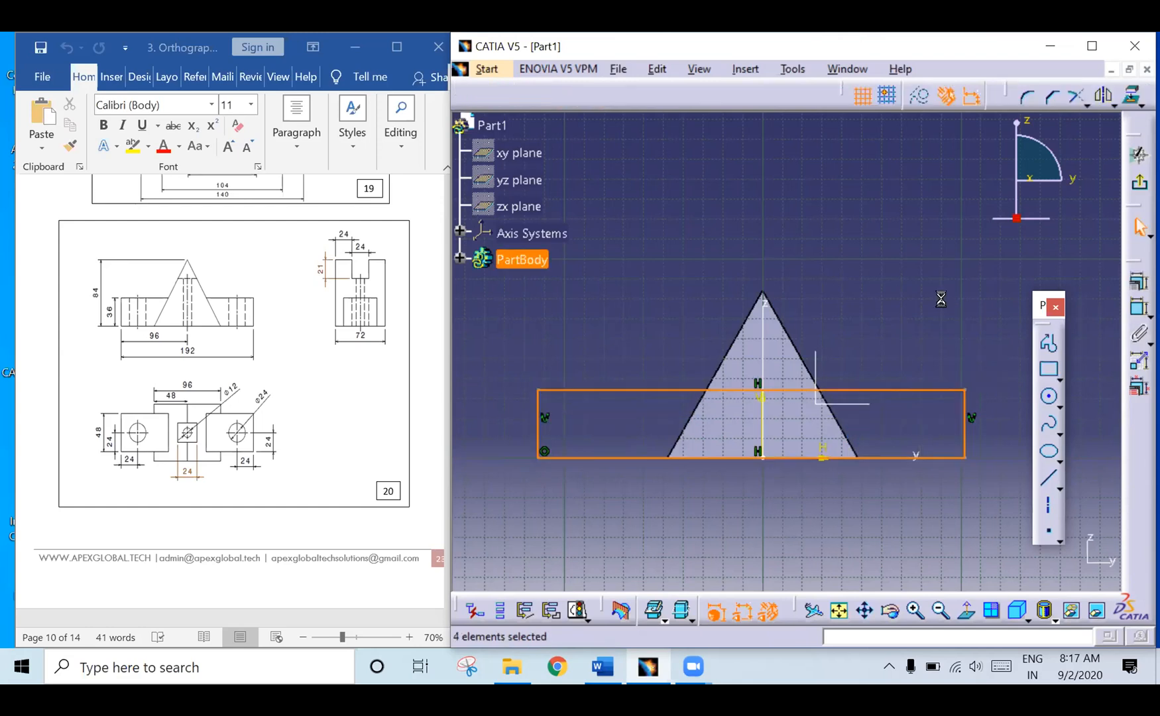
Constrain the rectangle's two vertical sides to be symmetric about the vertical axis.
{"action": "left_click", "coordinate": [1139, 307]}
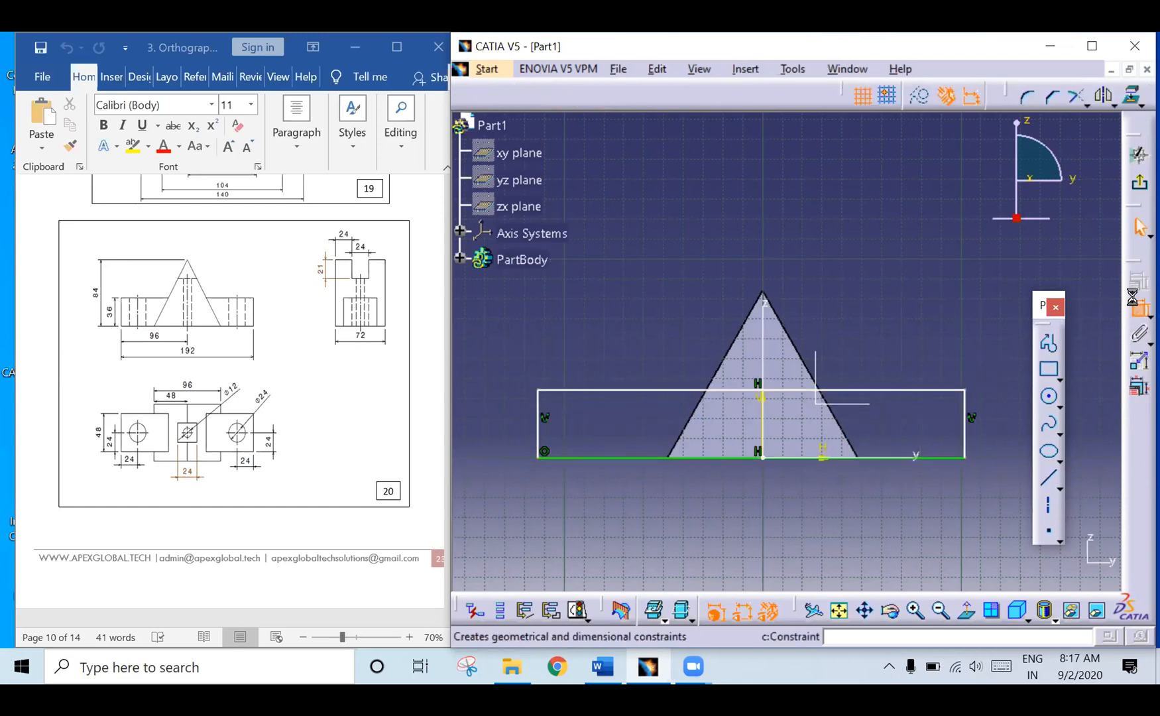
{"action": "left_click", "coordinate": [541, 421]}
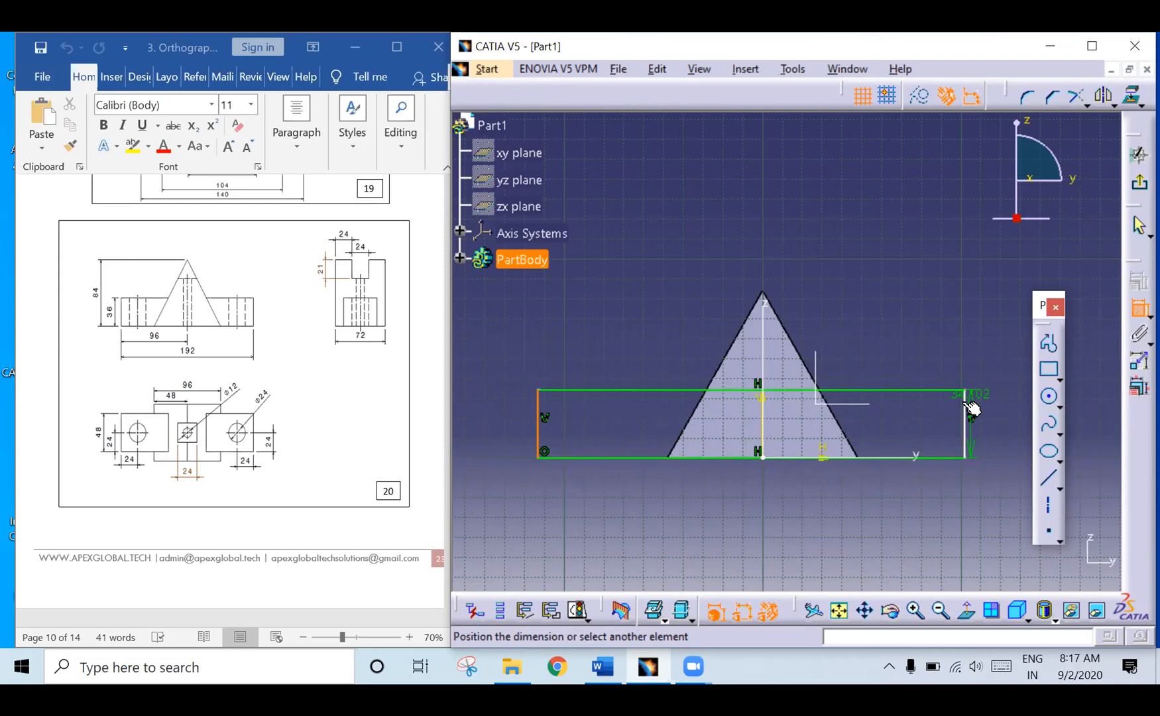
{"action": "left_click", "coordinate": [966, 414]}
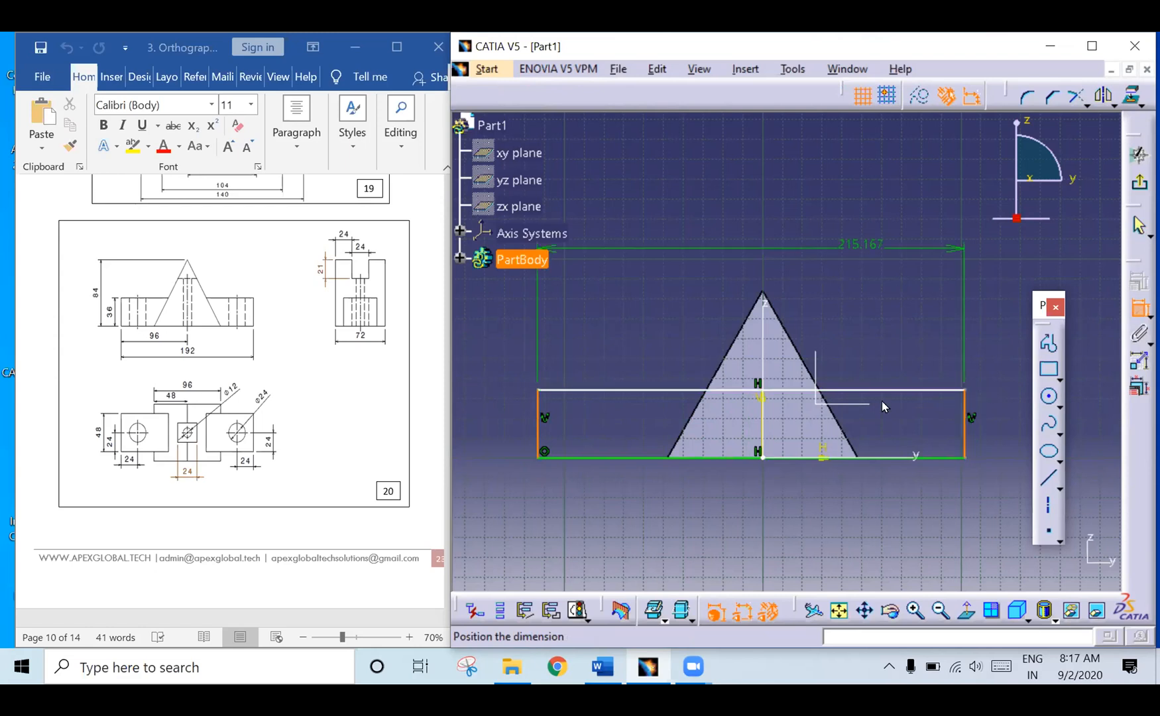
{"action": "right_click", "coordinate": [882, 402]}
{"action": "left_click", "coordinate": [884, 423]}
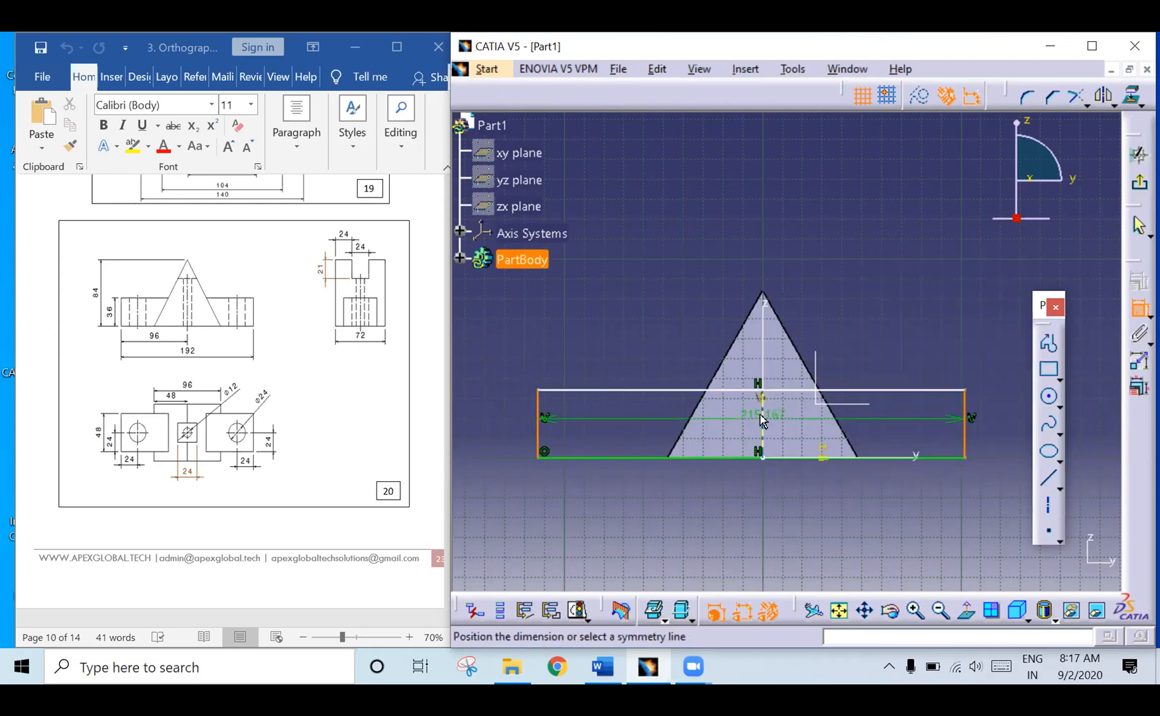
{"action": "left_click", "coordinate": [763, 416]}
Dimension the rectangle's width and set it to 192 mm.
{"action": "left_click", "coordinate": [932, 390]}
{"action": "left_click", "coordinate": [787, 271]}
{"action": "double_click", "coordinate": [789, 265]}
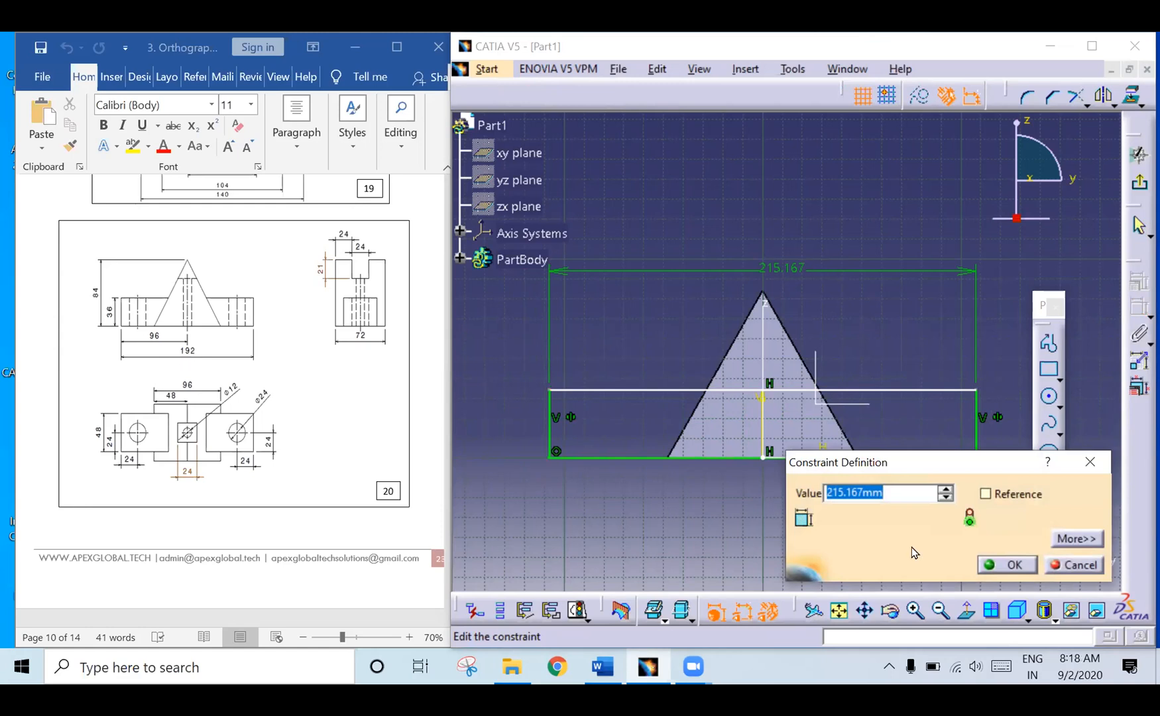
{"action": "type", "text": "19"}
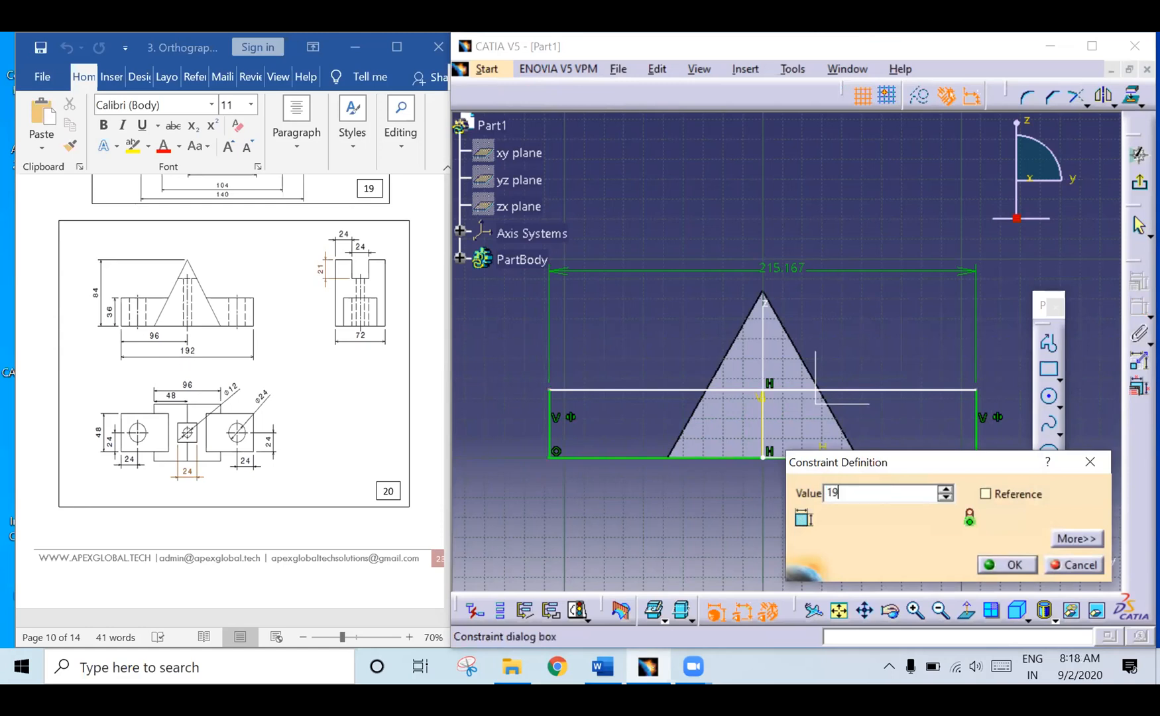
{"action": "type", "text": "2"}
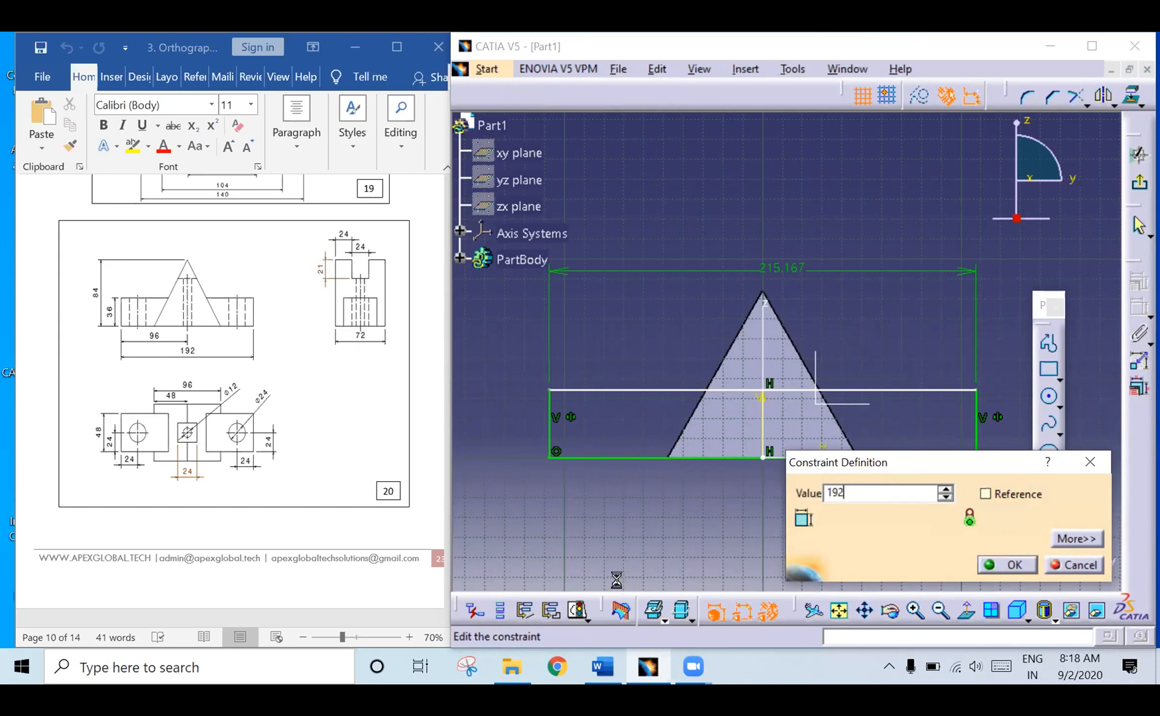
{"action": "key", "text": "Return"}
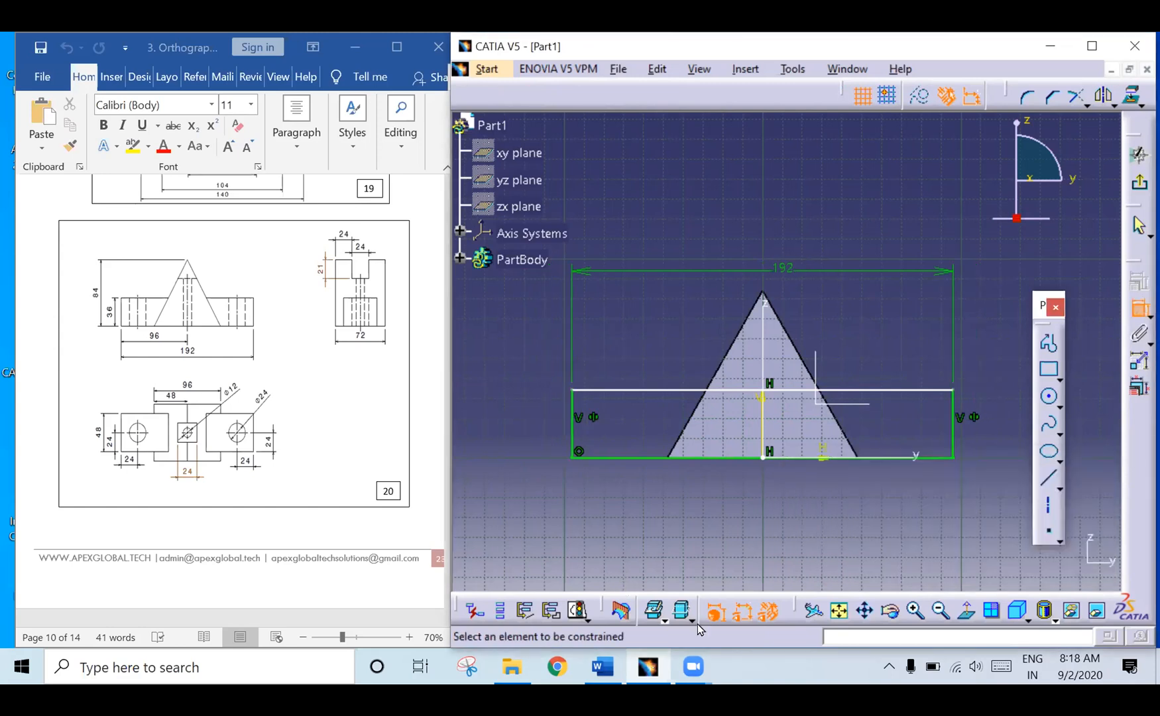
Dimension the rectangle's height as 36 mm, and exit the sketch after checking its solving status.
{"action": "left_click", "coordinate": [571, 429]}
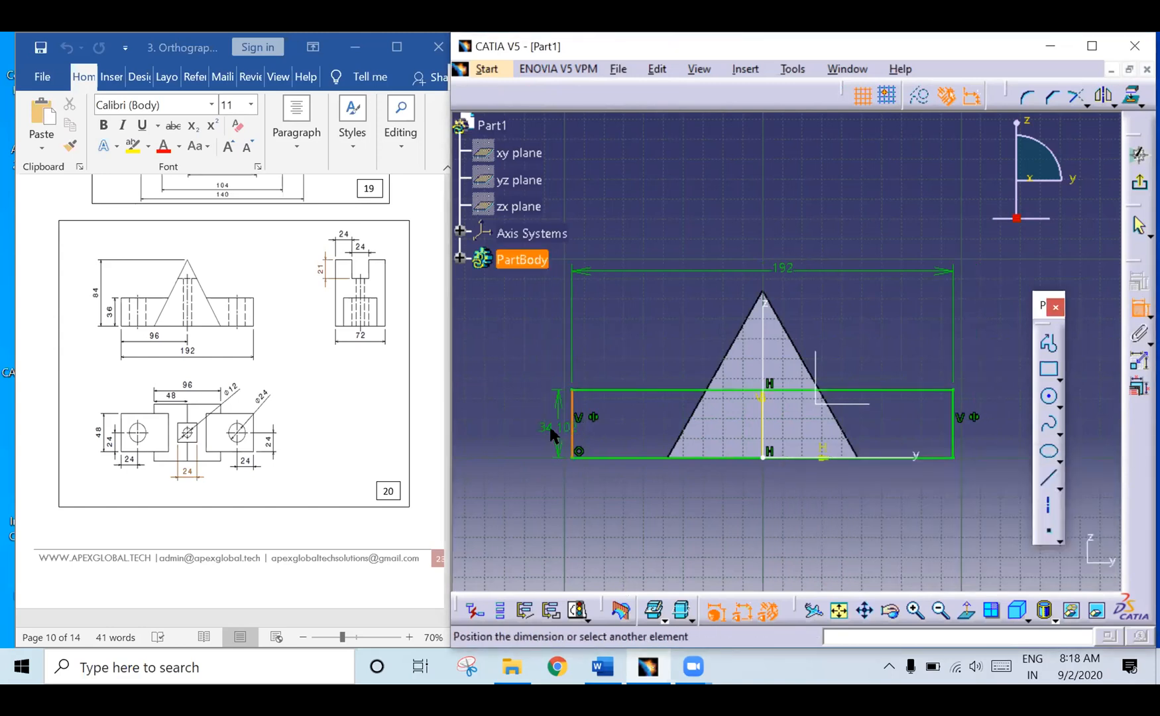
{"action": "left_click", "coordinate": [552, 435]}
{"action": "double_click", "coordinate": [553, 426]}
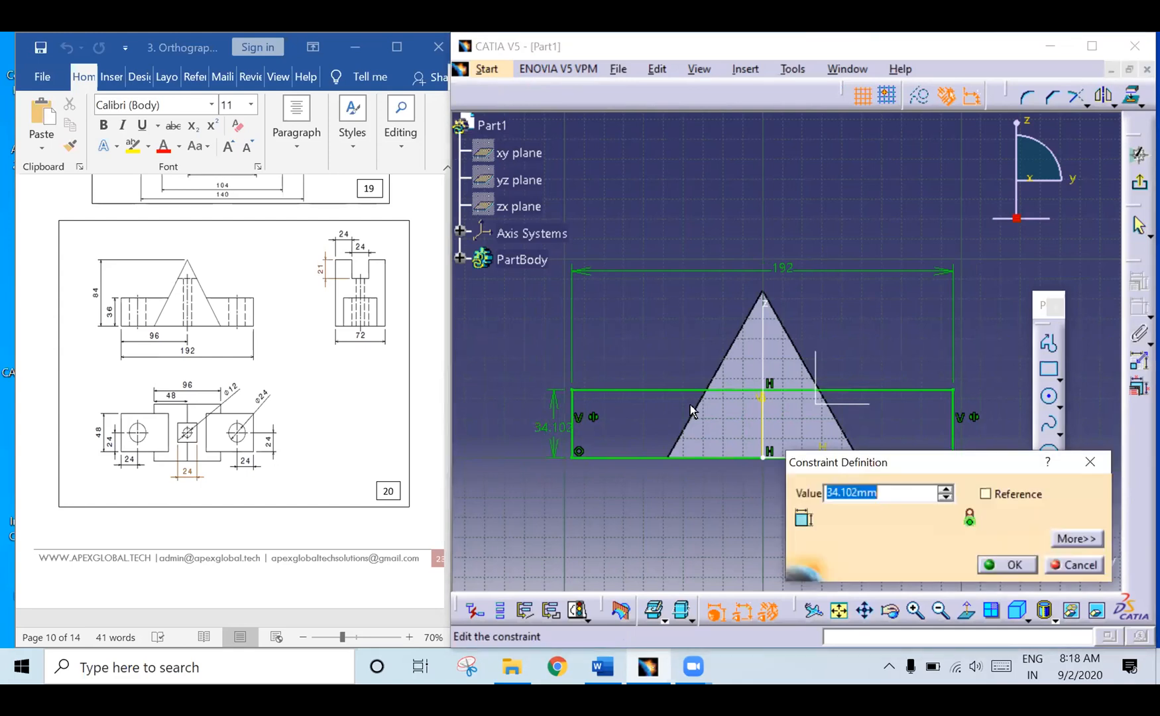
{"action": "type", "text": "36"}
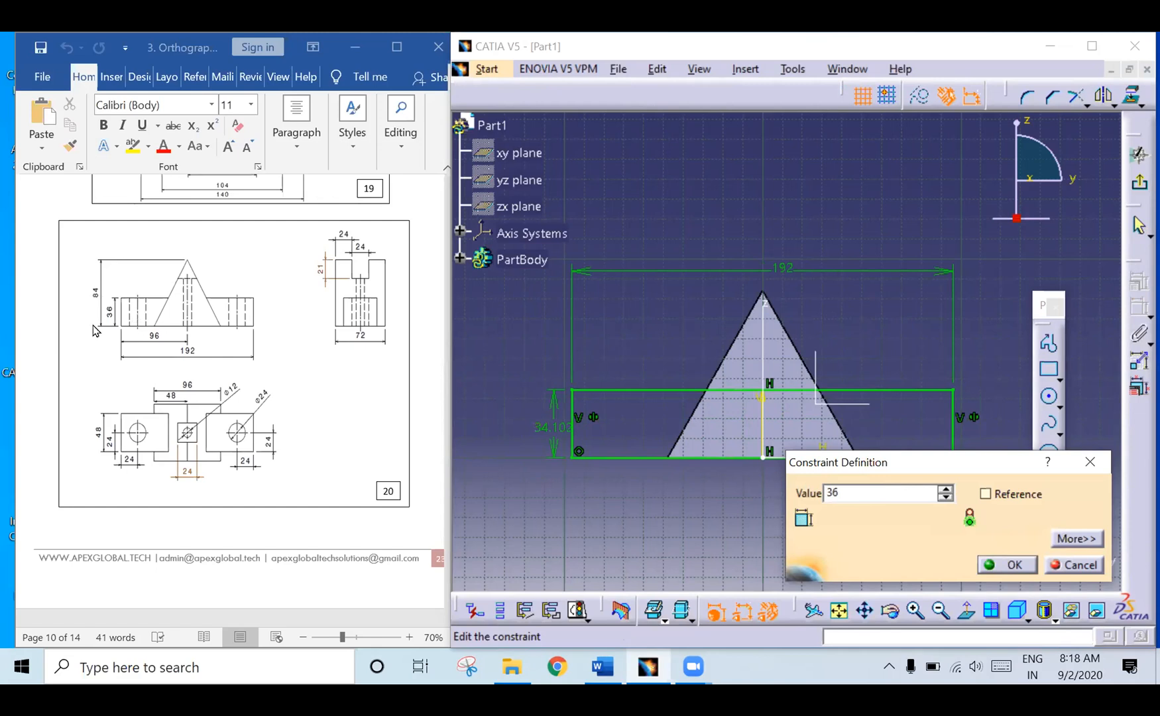
{"action": "left_click", "coordinate": [1010, 564]}
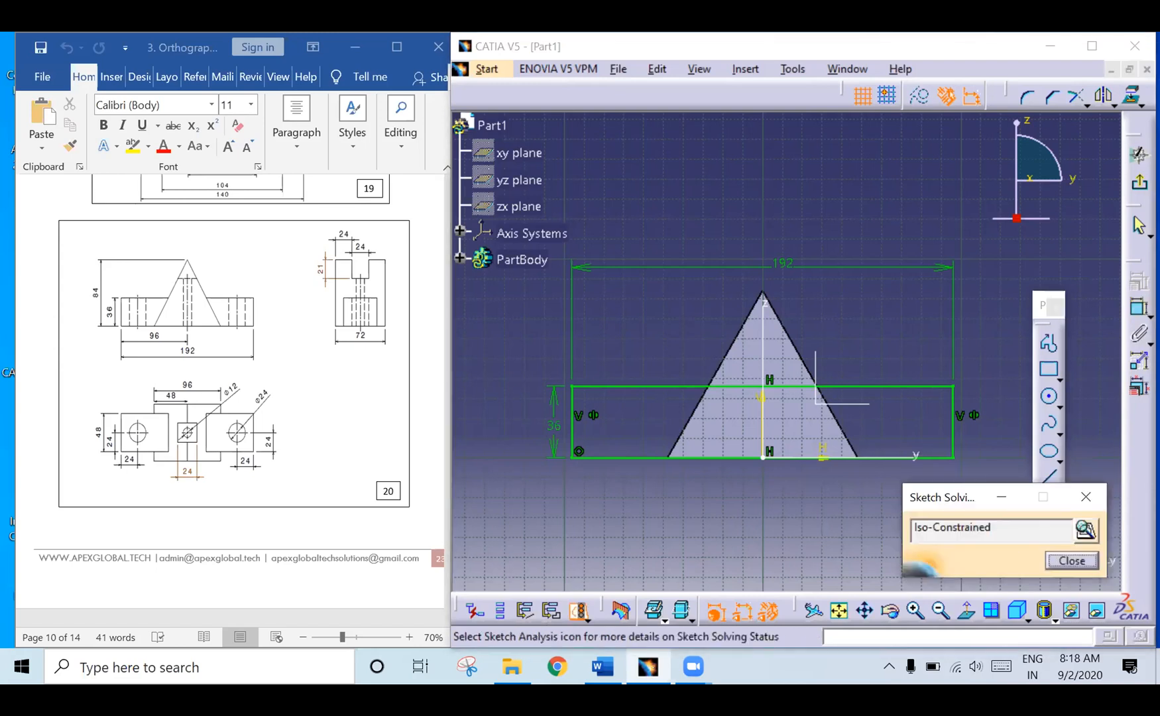
{"action": "left_click", "coordinate": [1072, 560]}
{"action": "left_click", "coordinate": [1139, 182]}
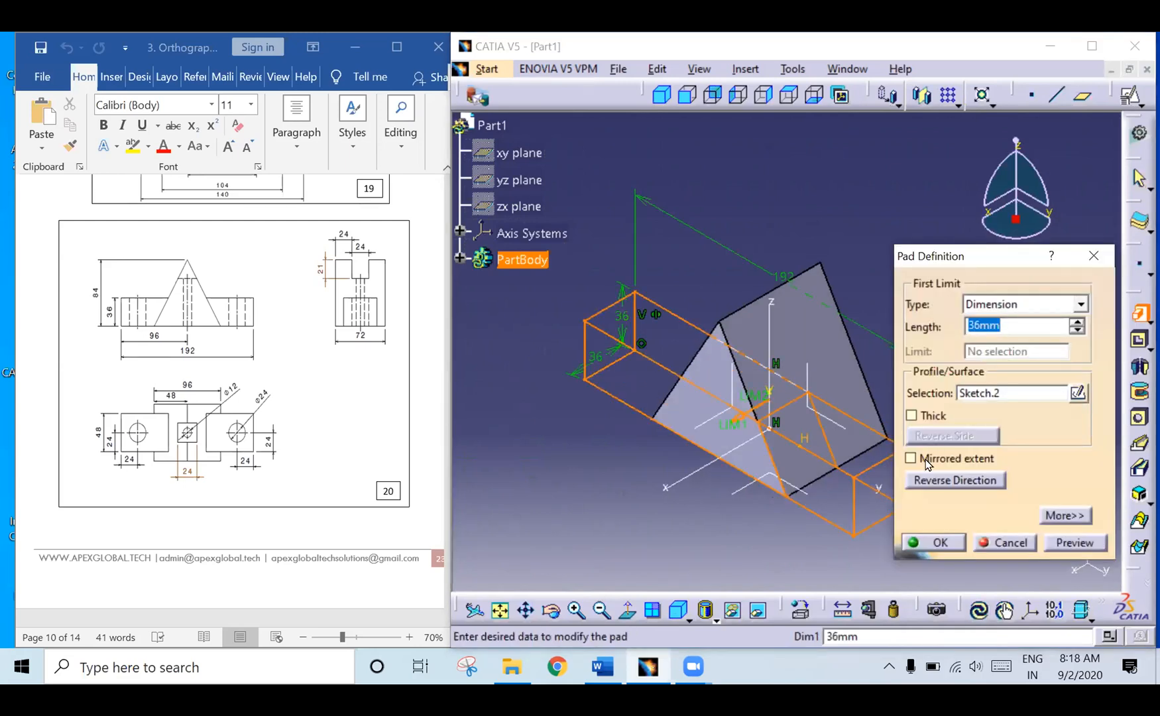
Pad the rectangle sketch with a length of 48/2 mm and mirrored extent.
{"action": "left_click", "coordinate": [929, 463]}
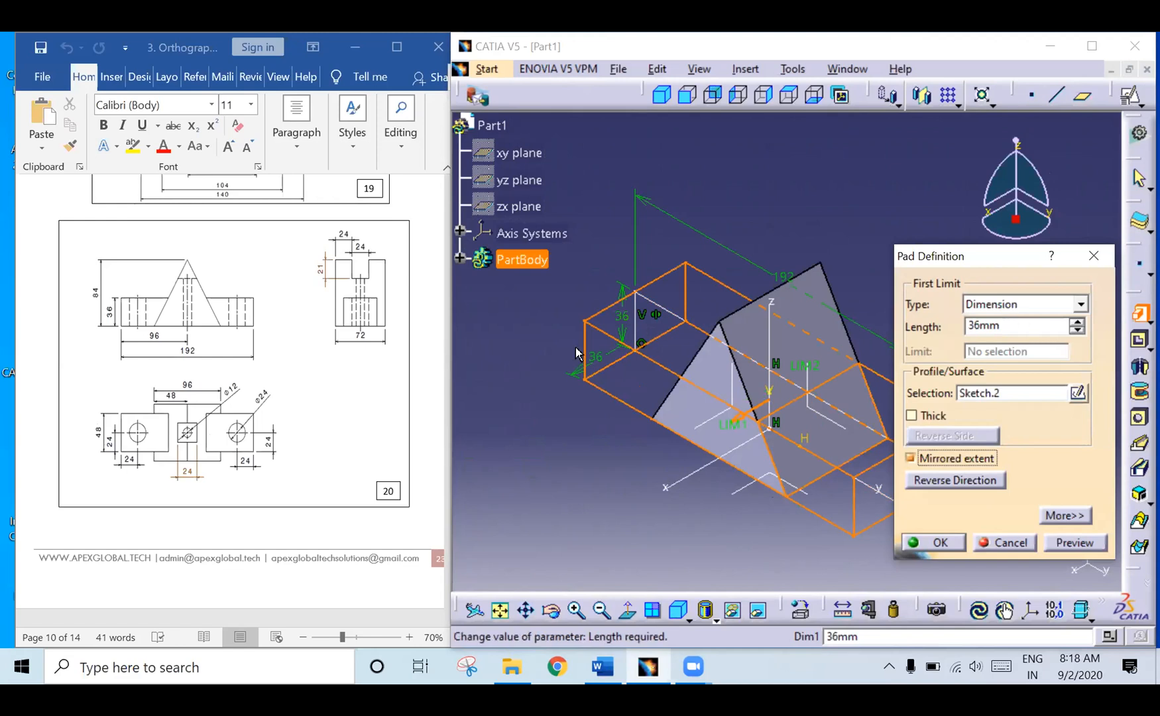
{"action": "left_click_drag", "start_coordinate": [1016, 326], "coordinate": [575, 354]}
{"action": "type", "text": "48"}
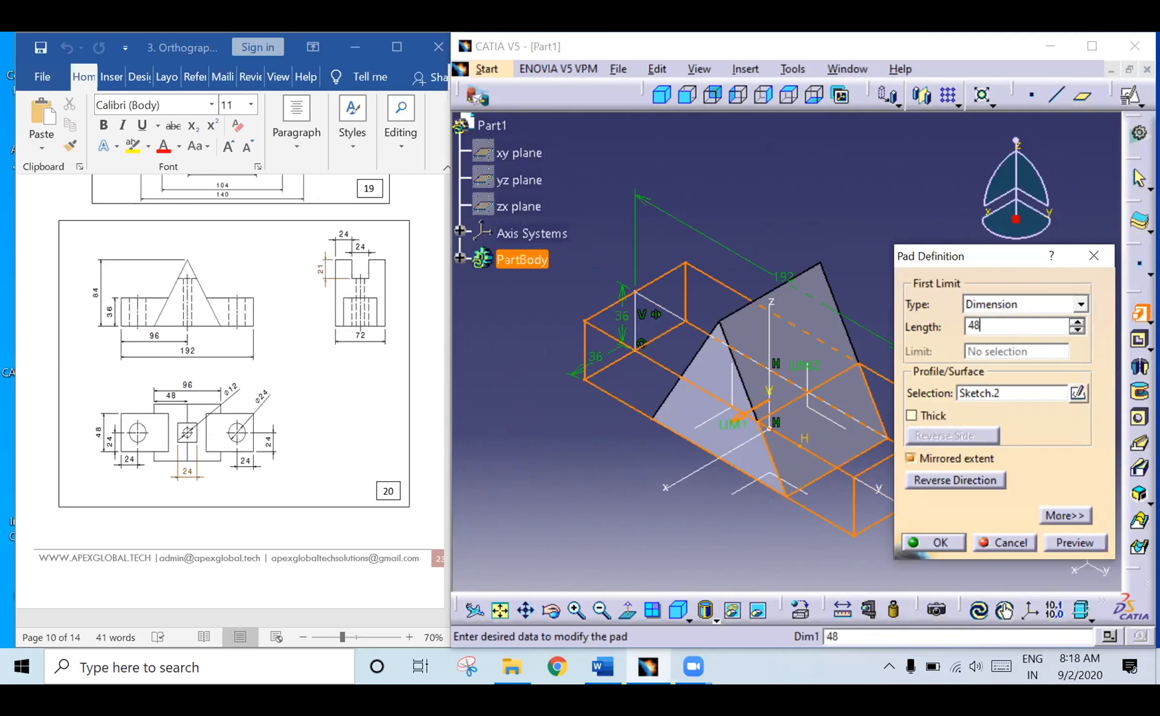
{"action": "type", "text": "/2"}
{"action": "key", "text": "Return"}
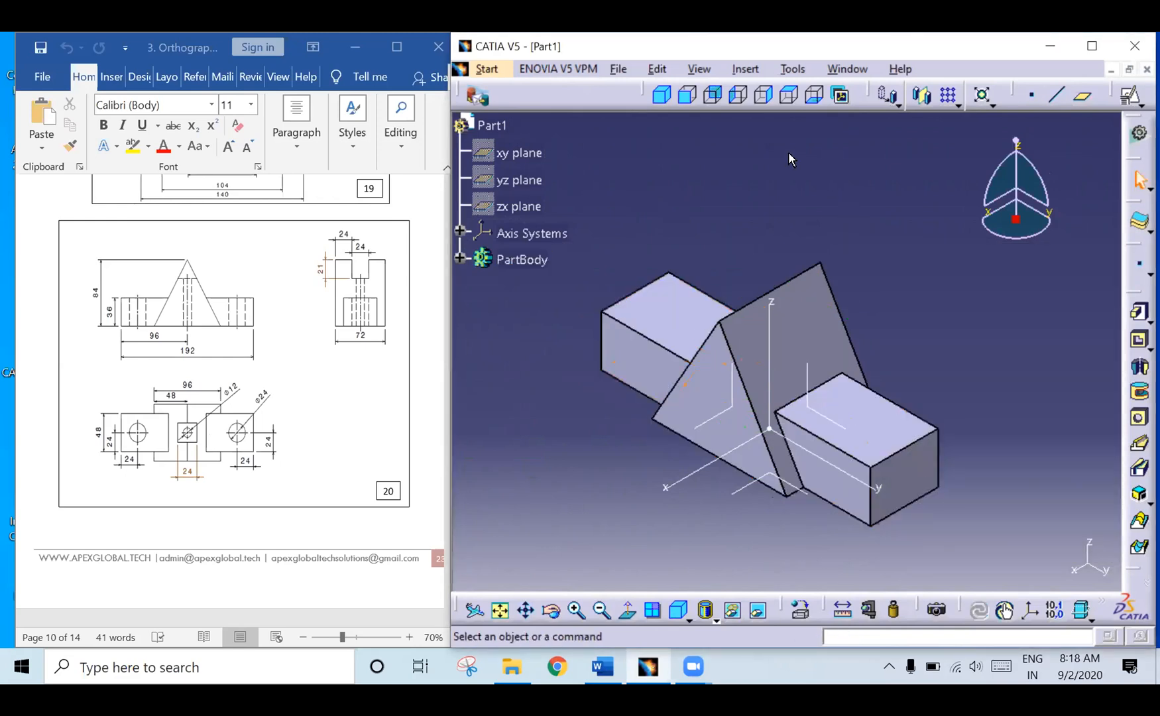
Start a positioned sketch on the top face of the left side block, with its axes swapped and the V direction reversed.
{"action": "left_click", "coordinate": [687, 96]}
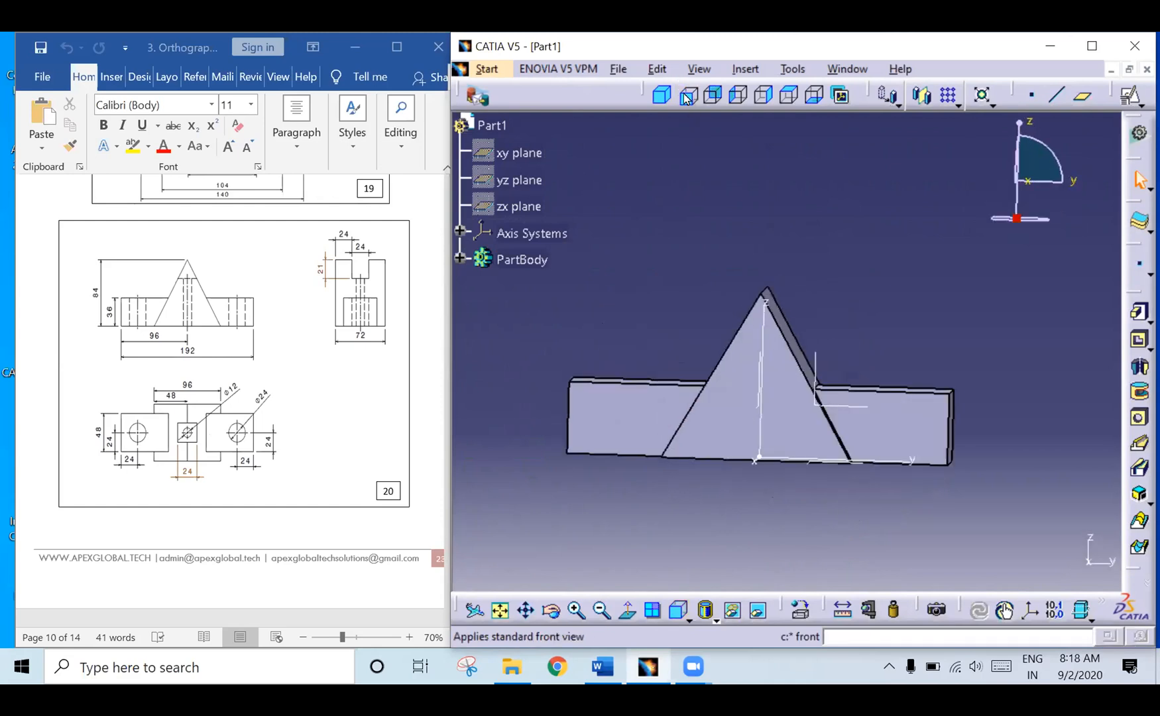
{"action": "left_click", "coordinate": [783, 97]}
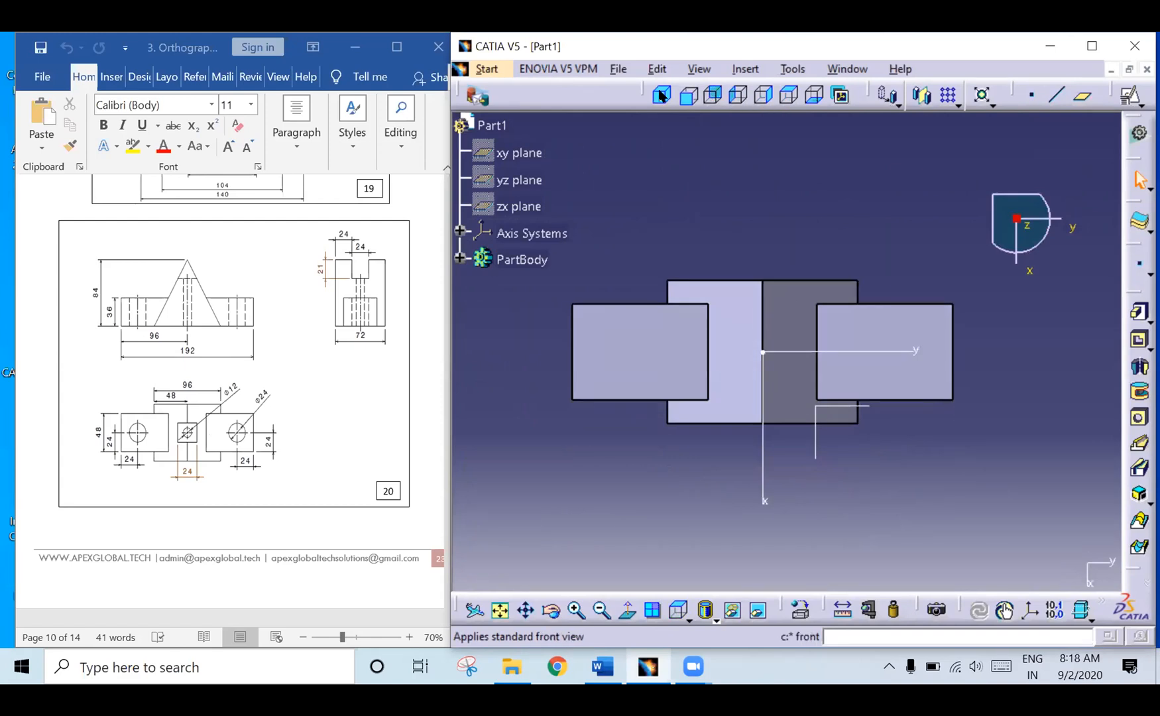
{"action": "left_click", "coordinate": [661, 95]}
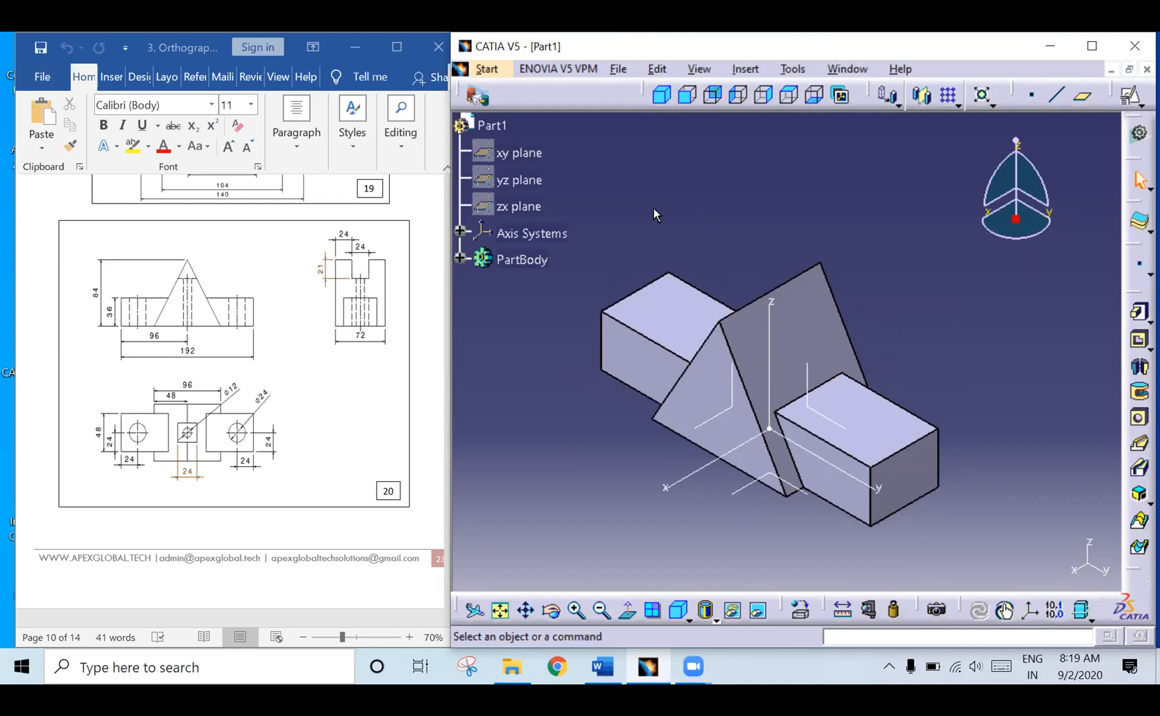
{"action": "left_click", "coordinate": [662, 302]}
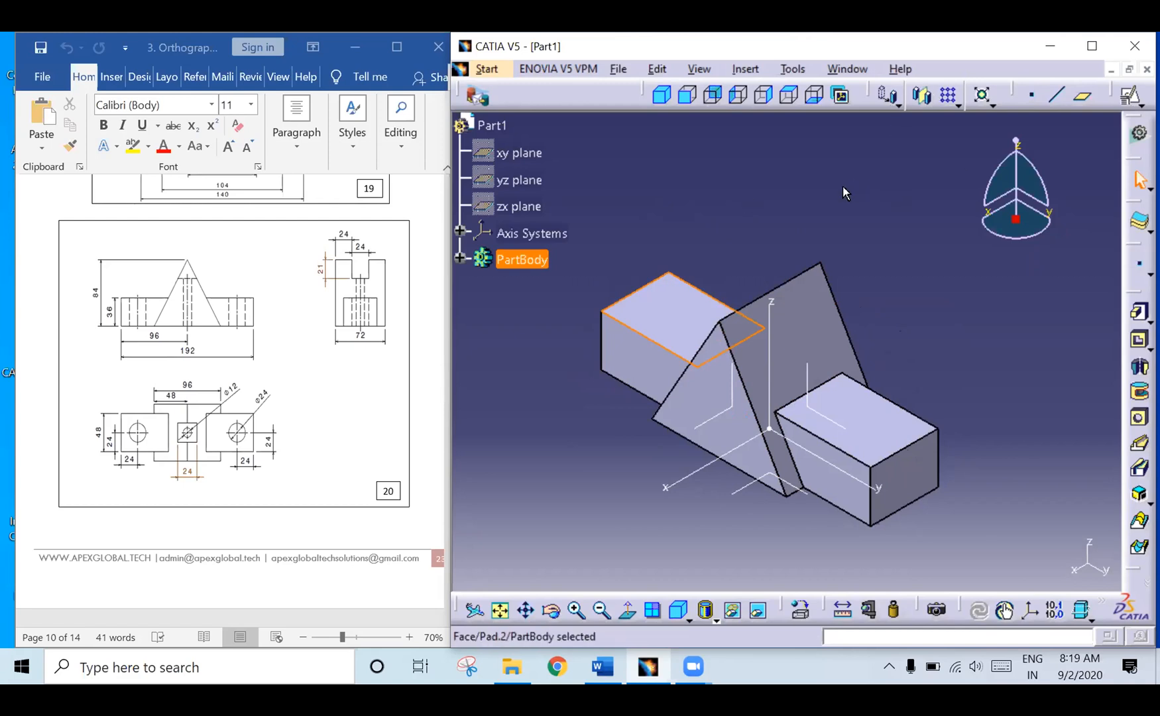
{"action": "left_click", "coordinate": [1131, 96]}
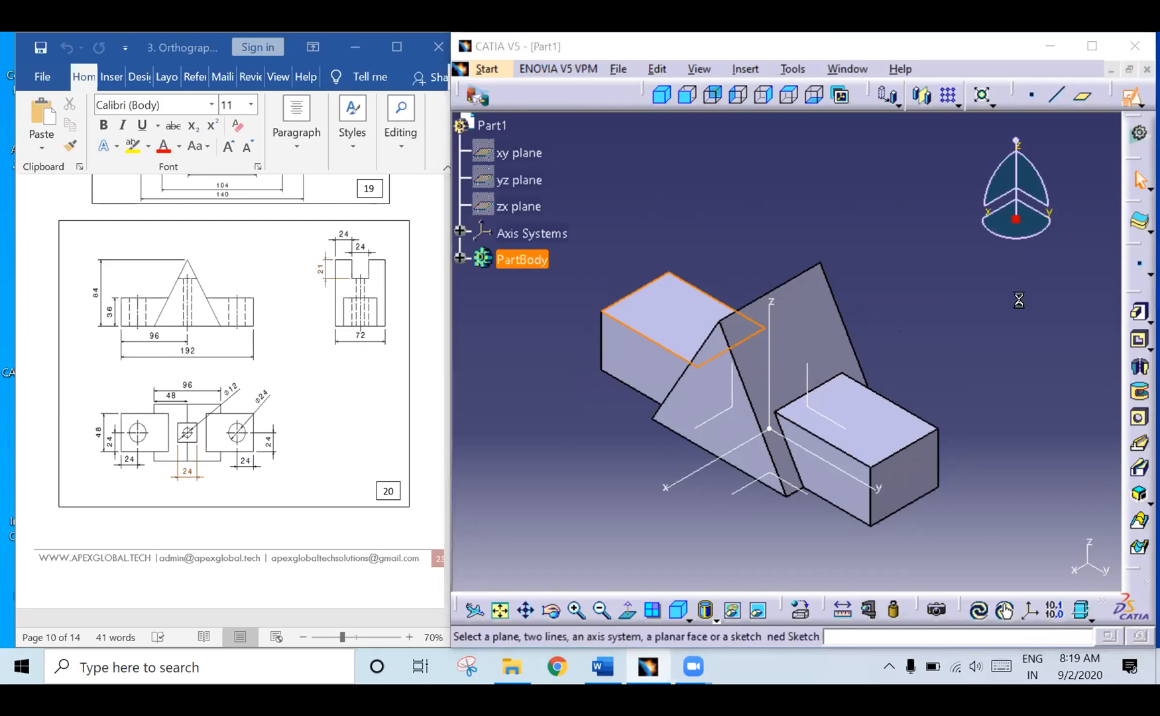
{"action": "left_click", "coordinate": [1036, 532]}
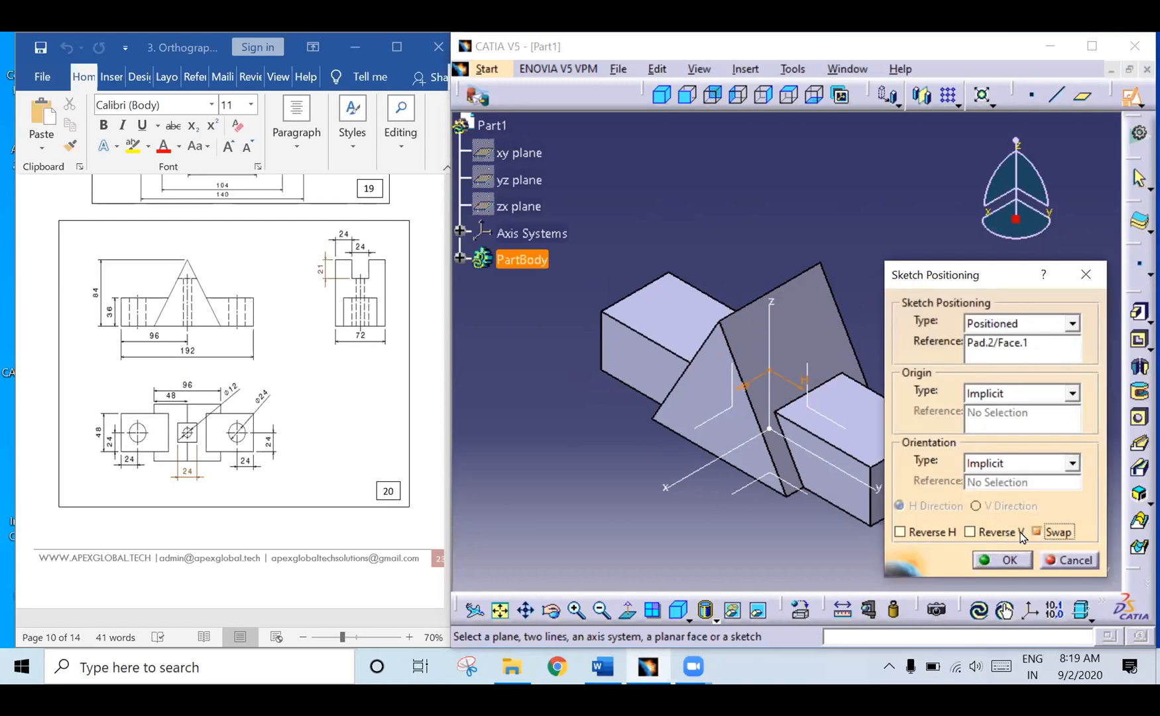
{"action": "left_click", "coordinate": [991, 531]}
{"action": "left_click", "coordinate": [995, 561]}
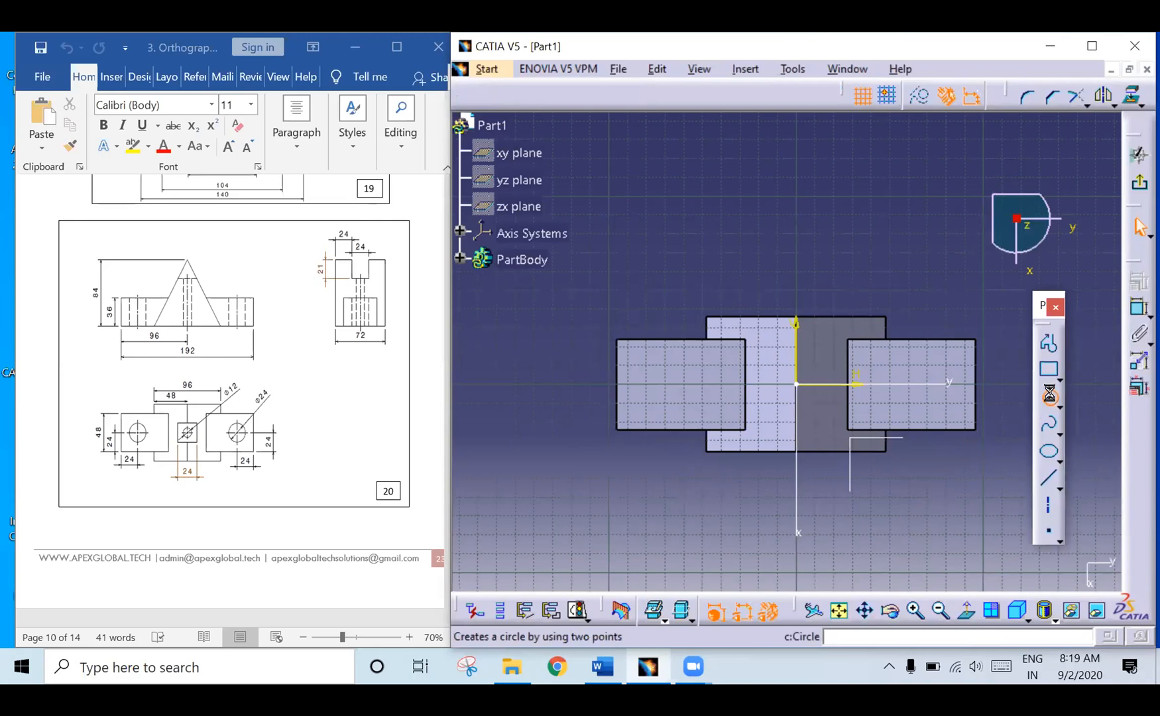
Sketch a circle about 20 mm in diameter on the left side block.
{"action": "left_click", "coordinate": [1049, 396]}
{"action": "left_click", "coordinate": [670, 378]}
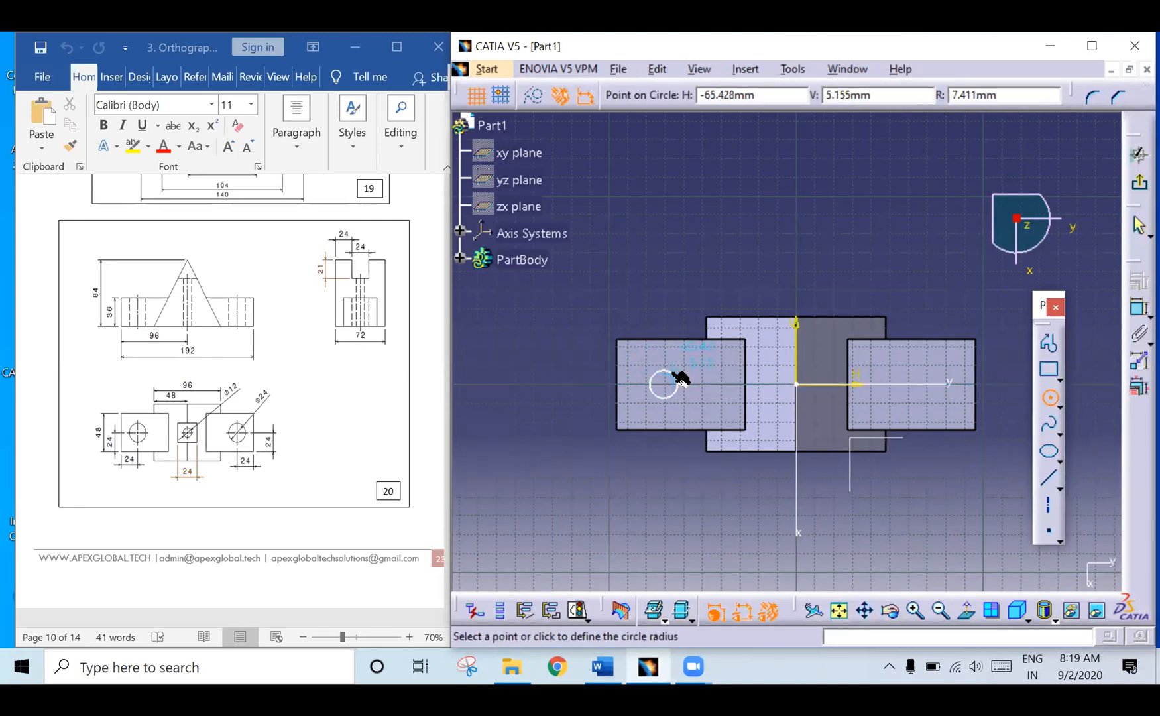
{"action": "left_click", "coordinate": [682, 386]}
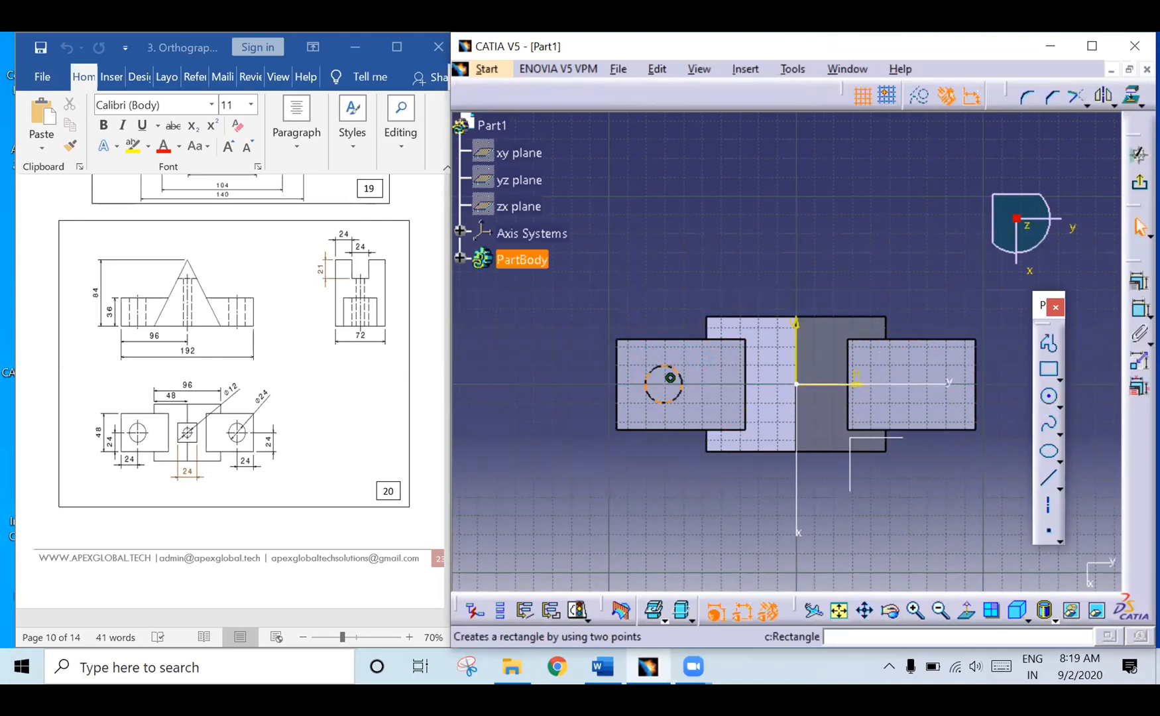
Dimension the circle on the left side block with a diameter of 24 mm and reposition the dimension label.
{"action": "left_click", "coordinate": [1139, 307]}
{"action": "left_click", "coordinate": [663, 396]}
{"action": "left_click", "coordinate": [640, 290]}
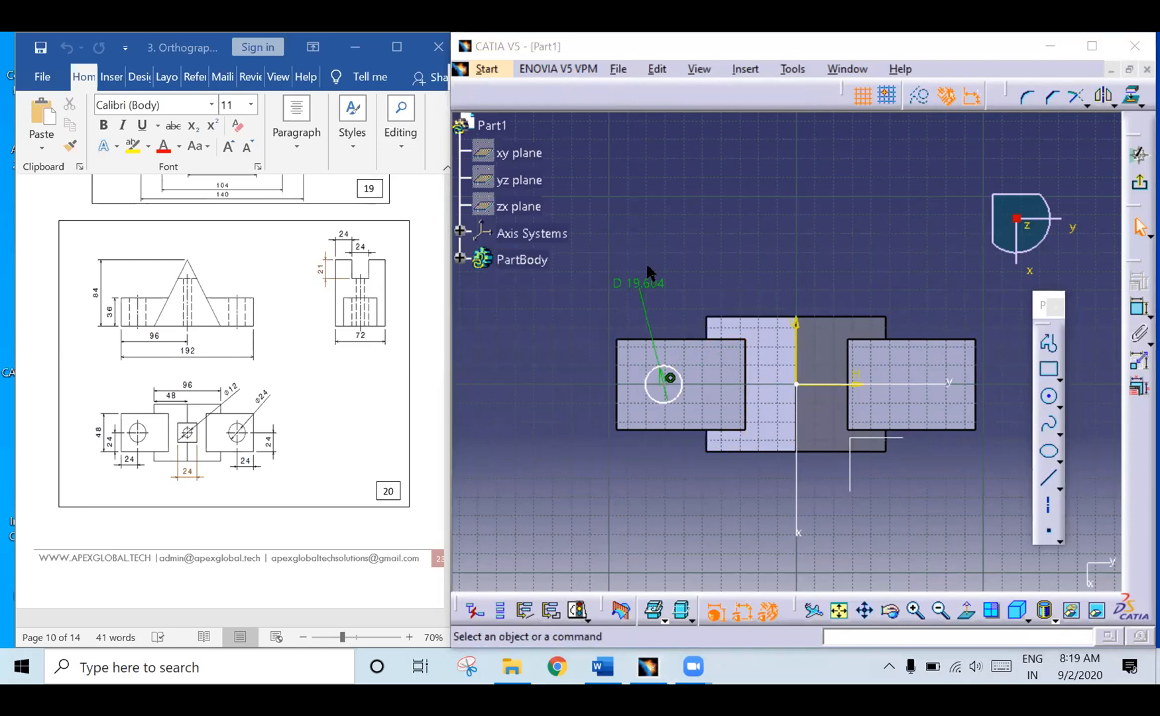
{"action": "double_click", "coordinate": [639, 285]}
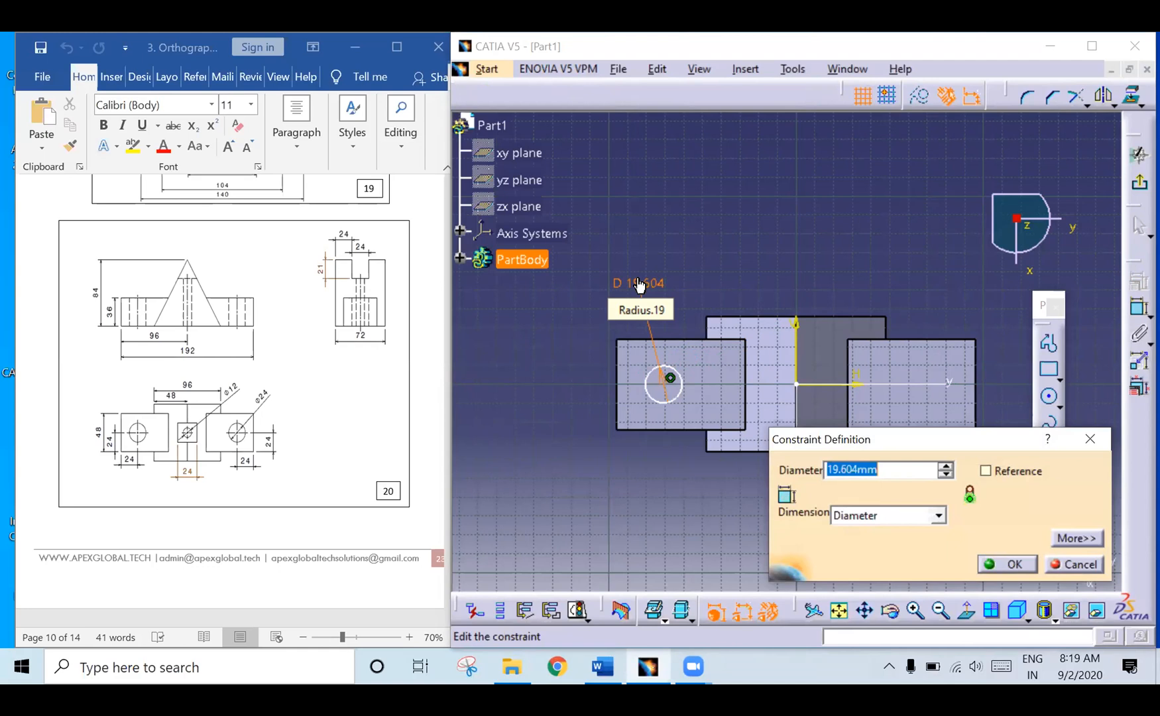
{"action": "type", "text": "24"}
{"action": "key", "text": "Return"}
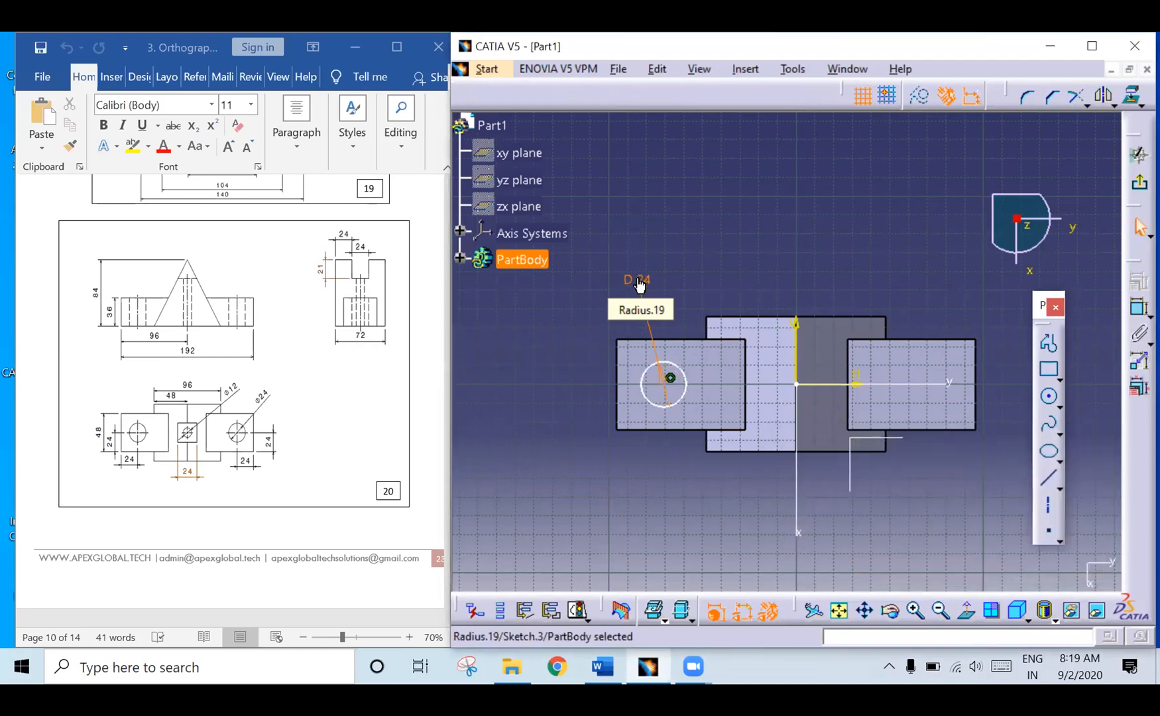
{"action": "left_click", "coordinate": [663, 379]}
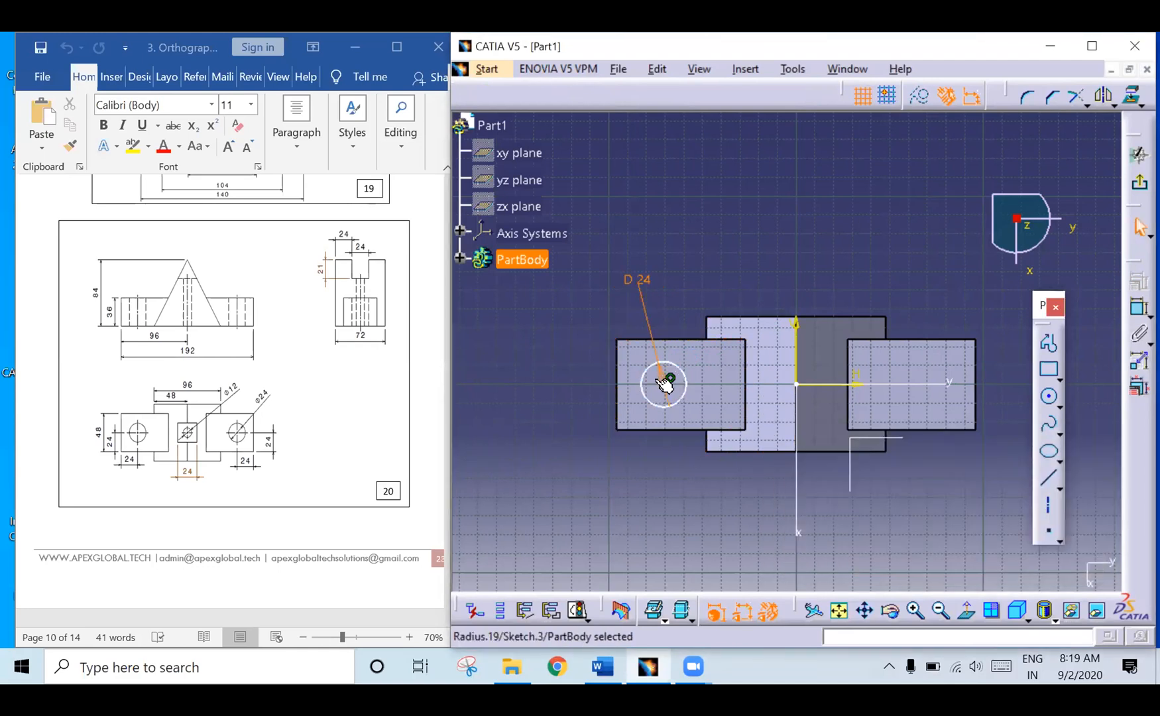
{"action": "left_click_drag", "start_coordinate": [663, 379], "coordinate": [640, 400]}
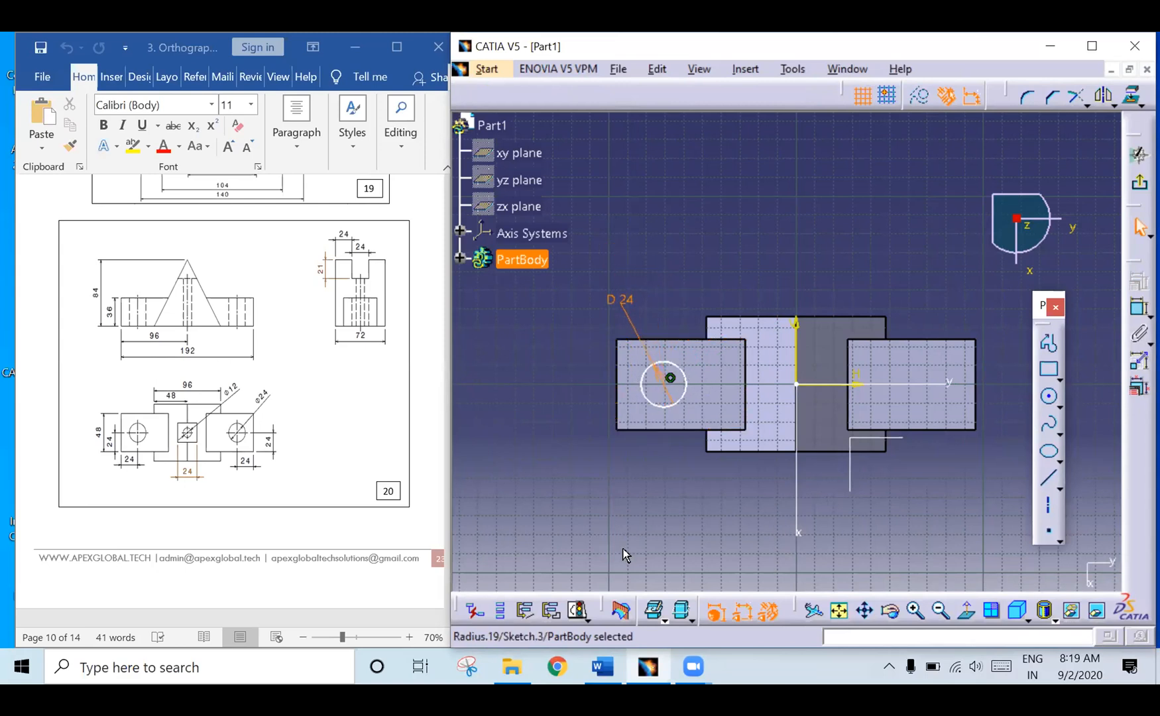
{"action": "left_click", "coordinate": [668, 517]}
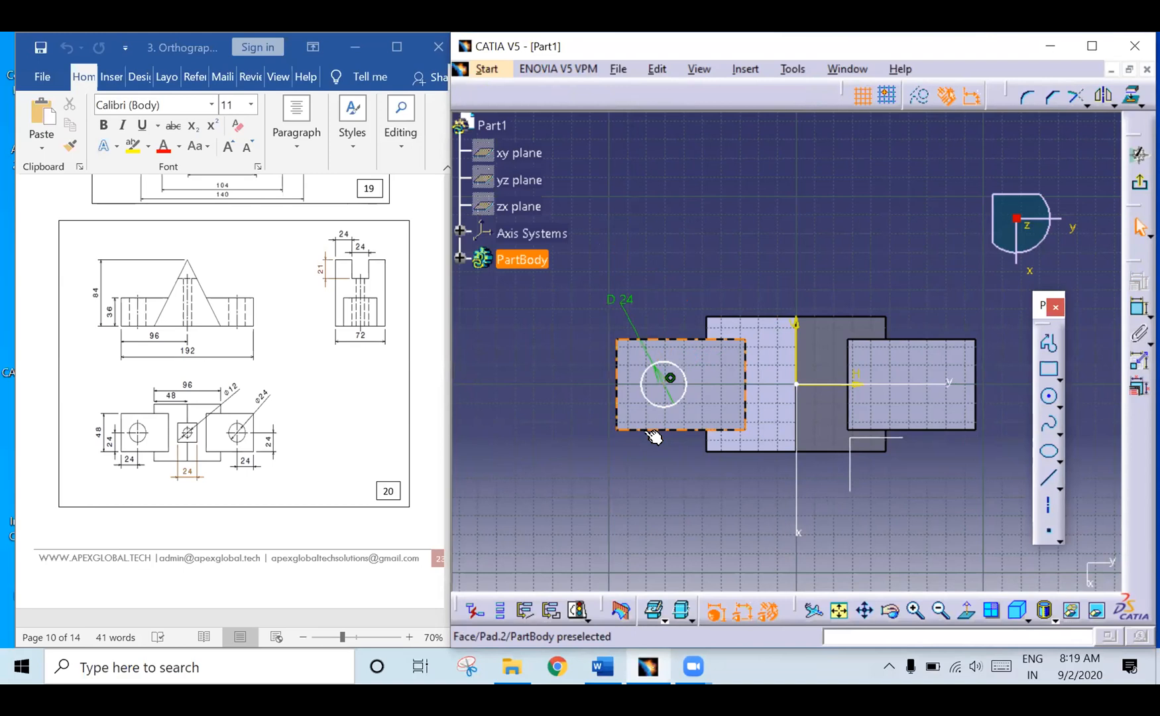
Dimension the circle's centre 24 mm from the left block's outer edge, and check the sketch solving status.
{"action": "left_click", "coordinate": [1140, 307]}
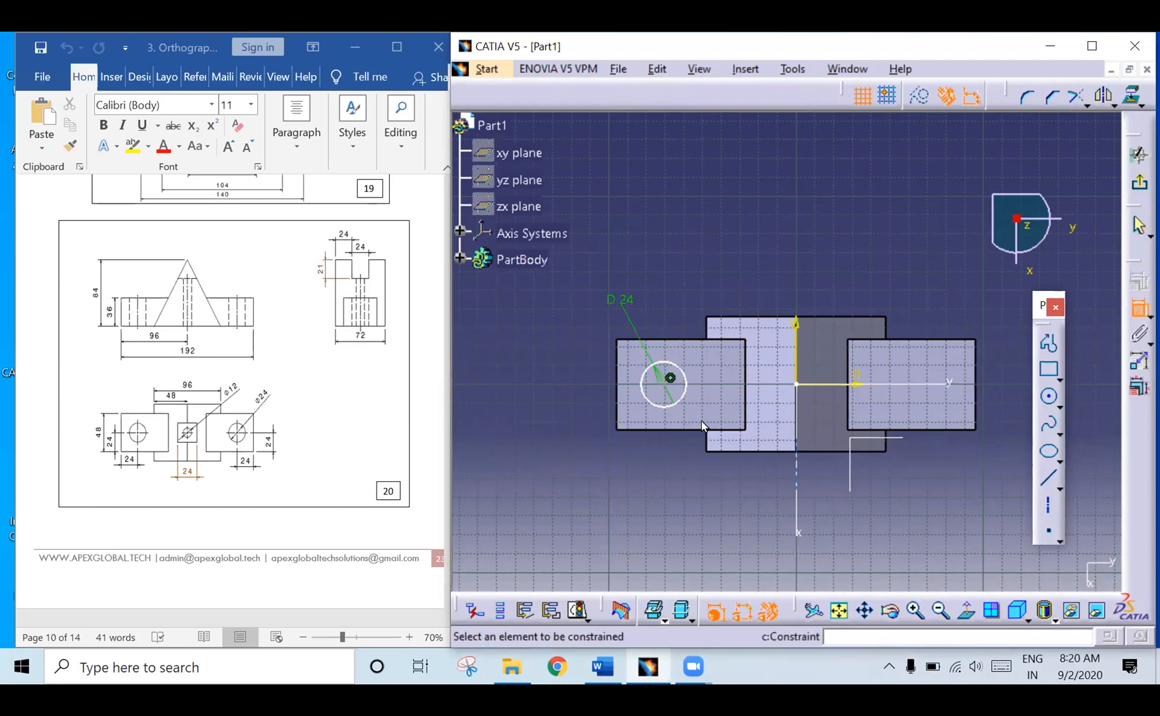
{"action": "left_click", "coordinate": [669, 379]}
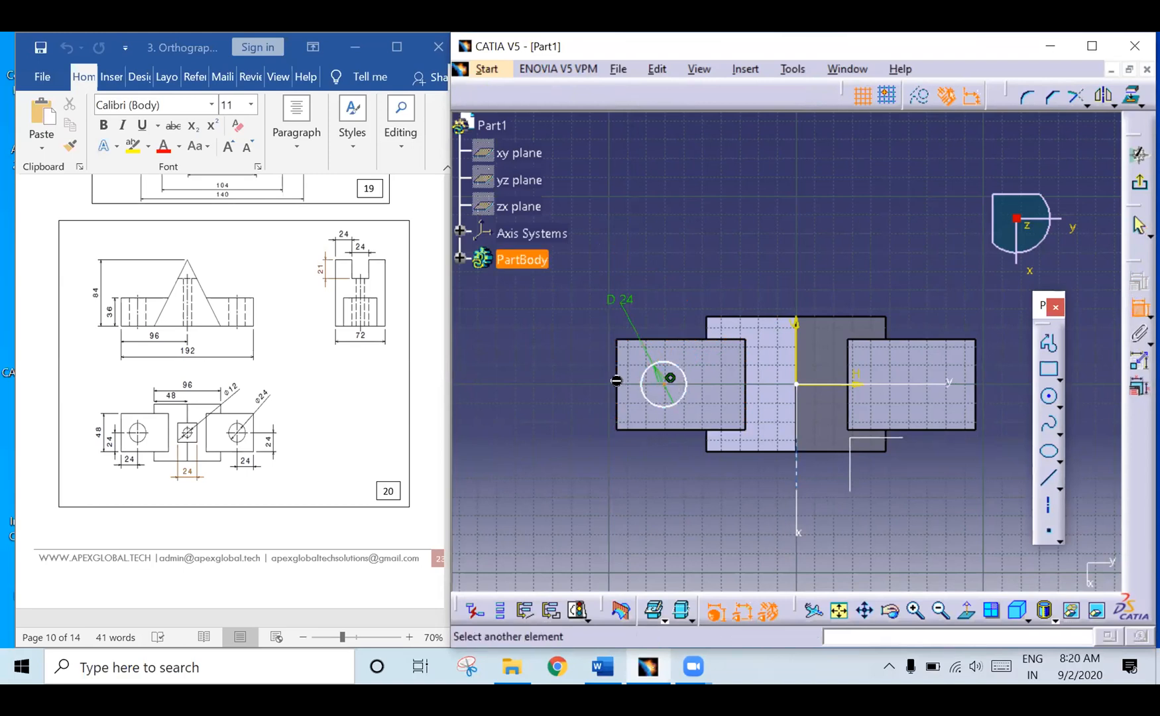
{"action": "left_click", "coordinate": [625, 382]}
{"action": "left_click", "coordinate": [649, 459]}
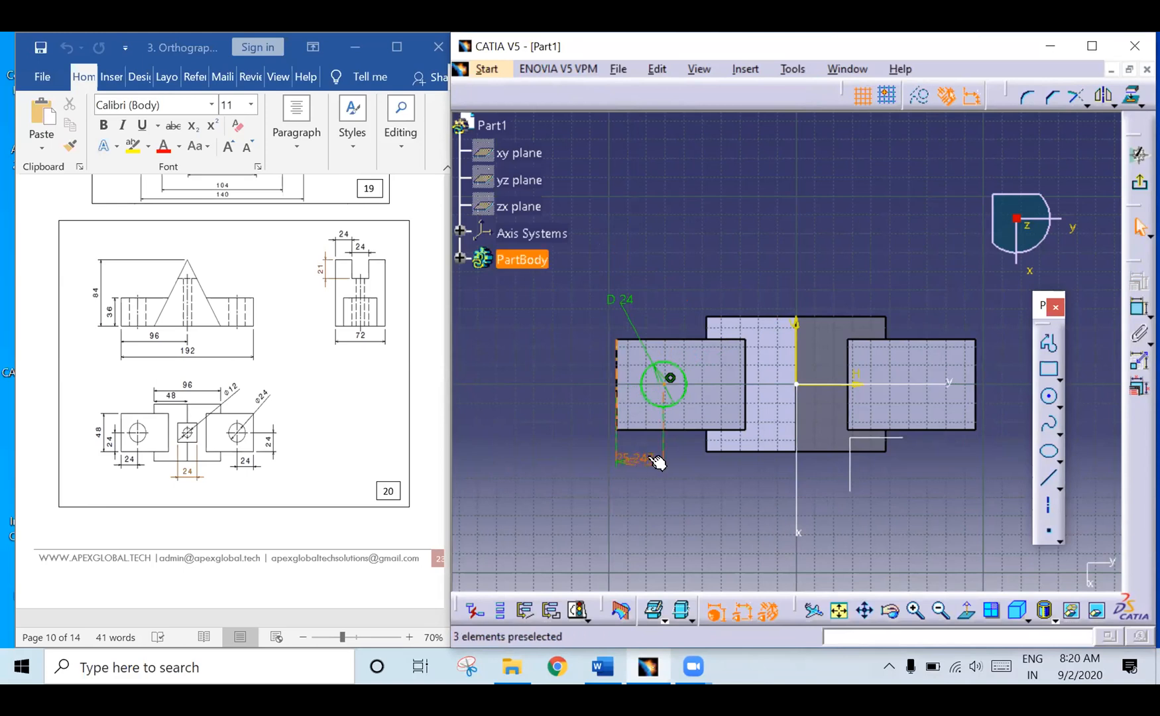
{"action": "double_click", "coordinate": [644, 455]}
{"action": "type", "text": "2"}
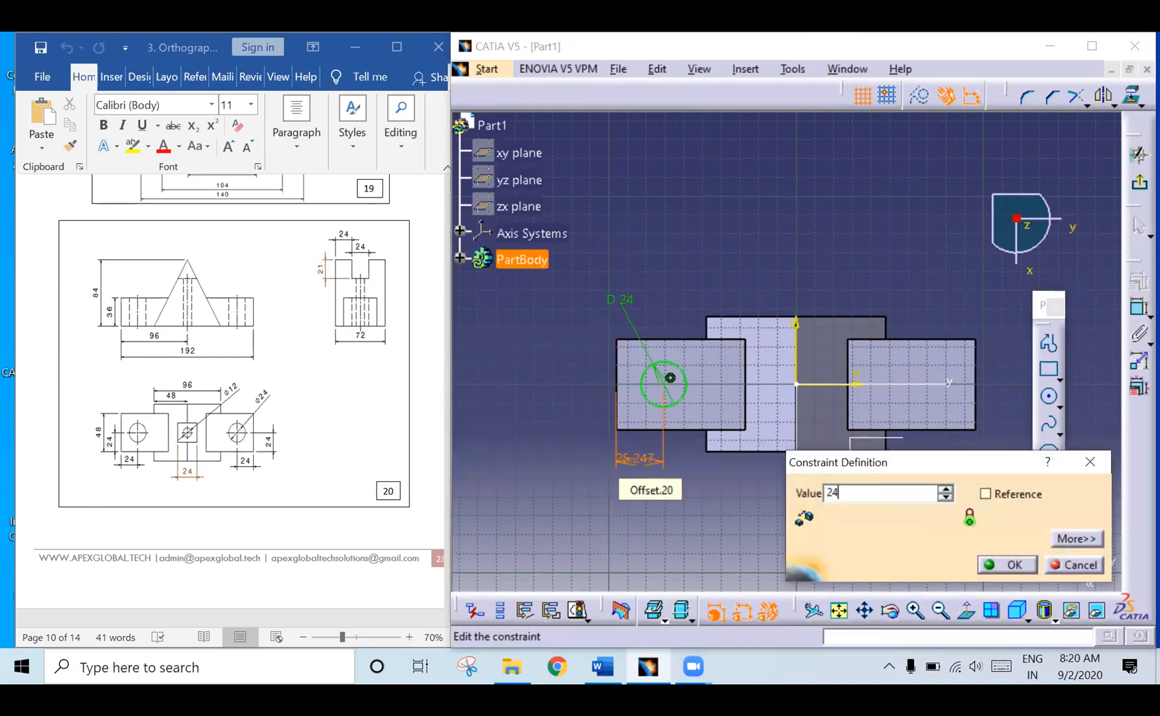
{"action": "type", "text": "4"}
{"action": "key", "text": "Return"}
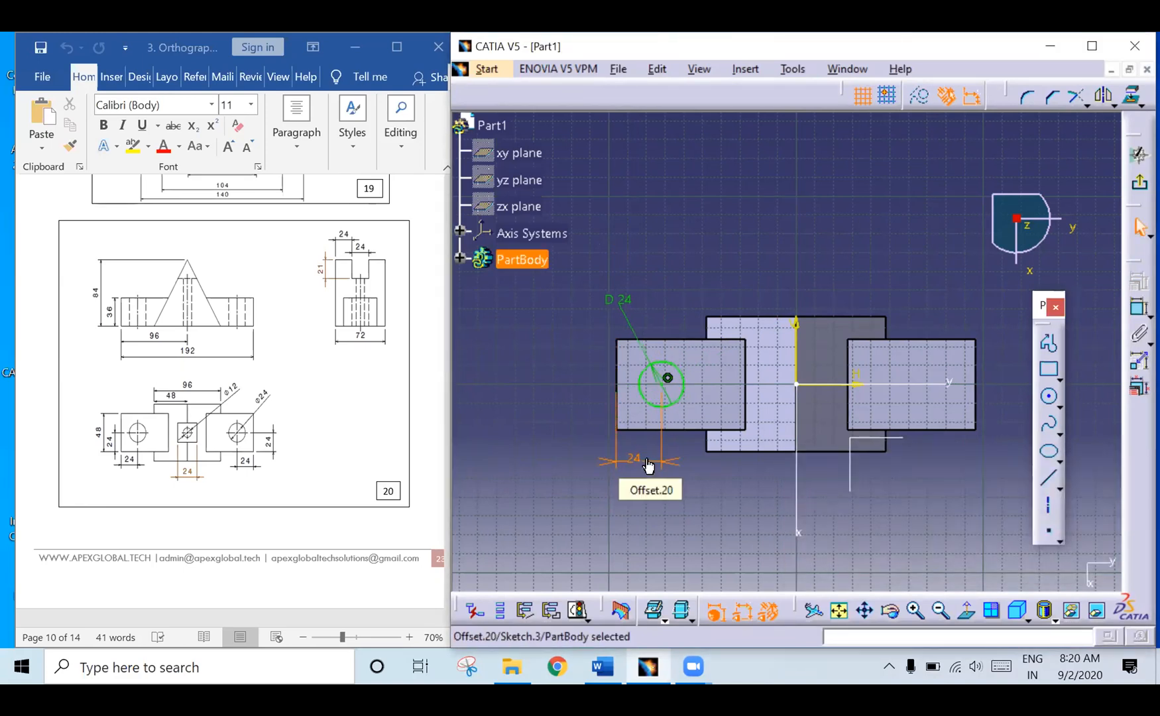
{"action": "left_click", "coordinate": [570, 614]}
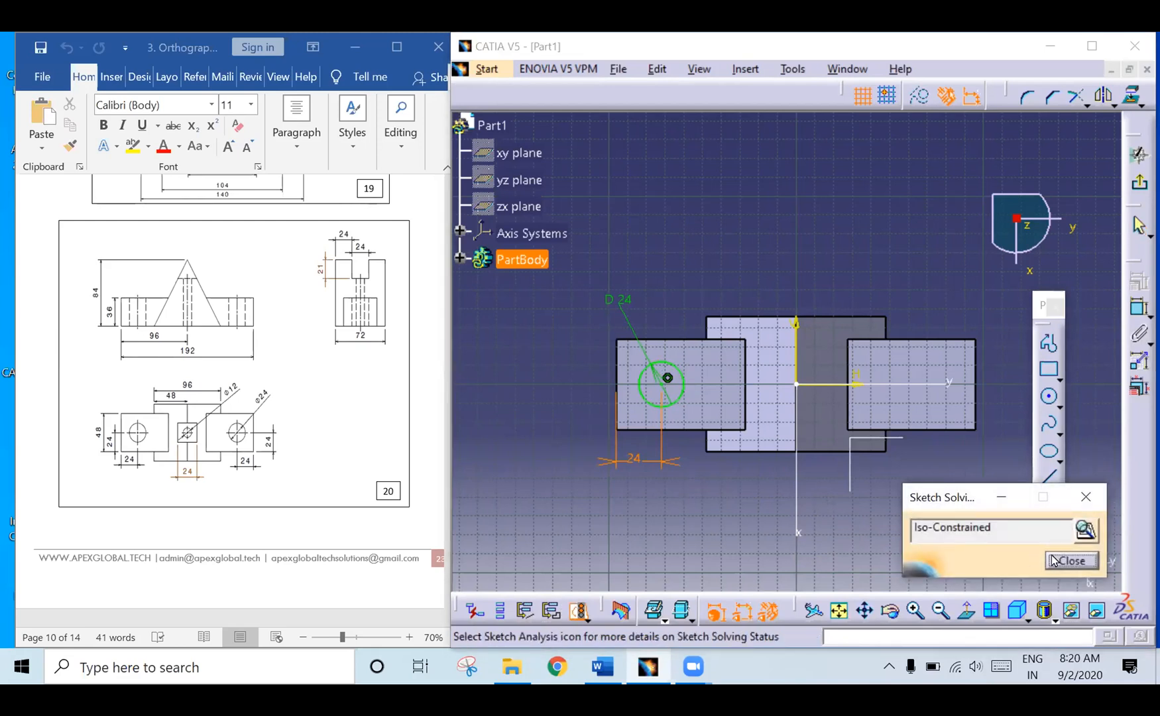
{"action": "left_click", "coordinate": [1055, 561]}
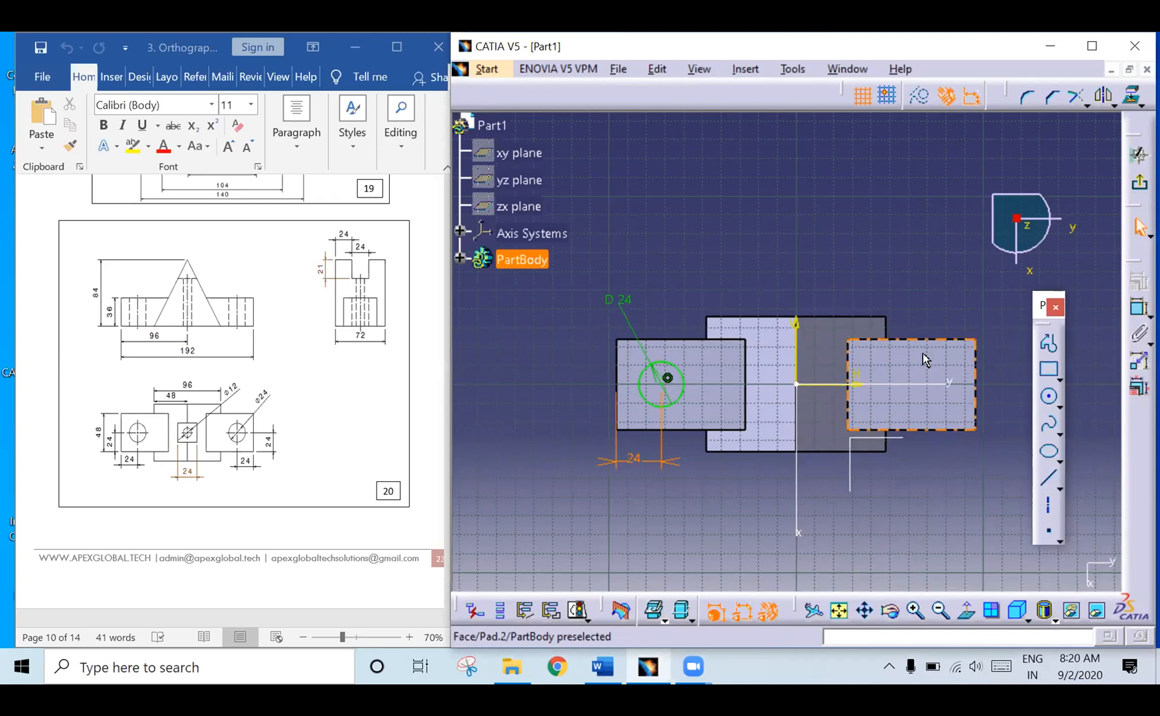
Mirror the 24 mm circle about the sketch's vertical axis onto the right side block.
{"action": "left_click", "coordinate": [931, 187]}
{"action": "left_click", "coordinate": [1104, 96]}
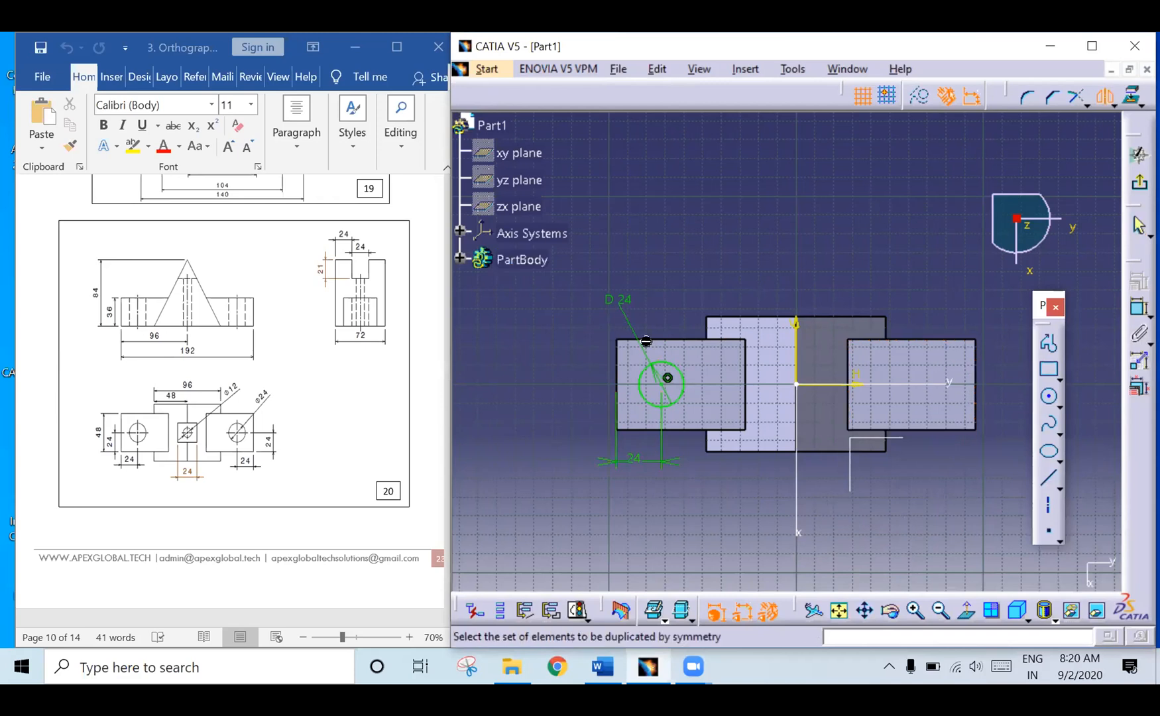
{"action": "left_click_drag", "start_coordinate": [735, 448], "coordinate": [734, 448]}
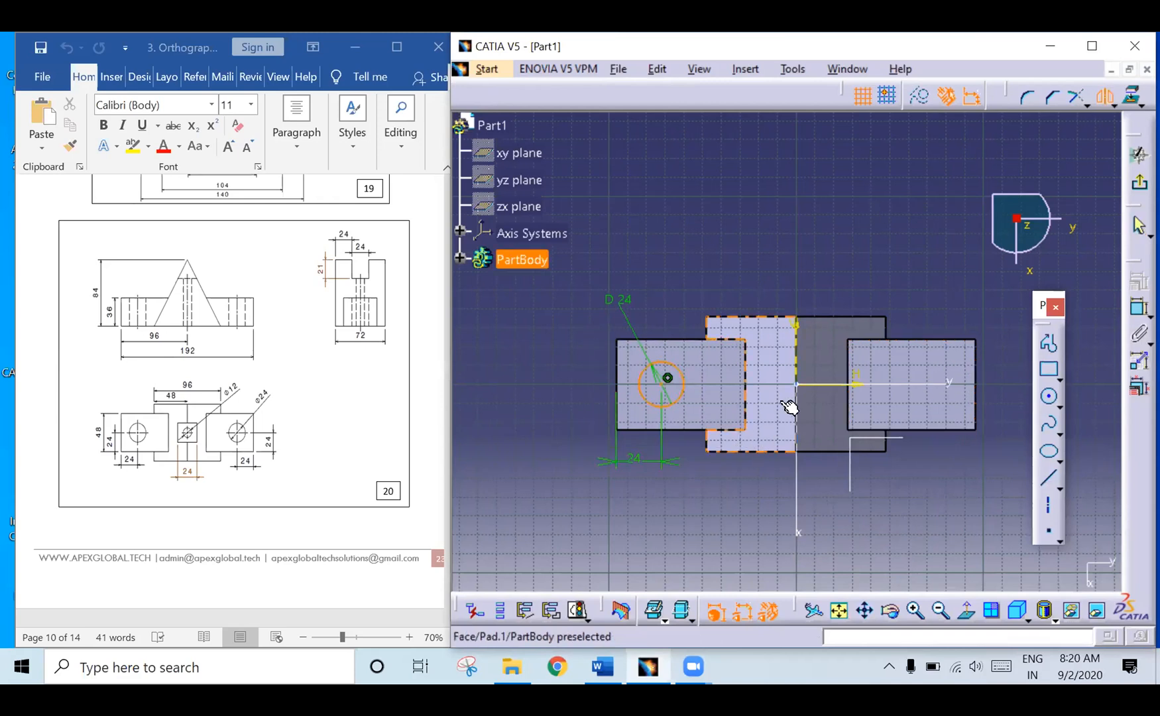
{"action": "left_click", "coordinate": [796, 353]}
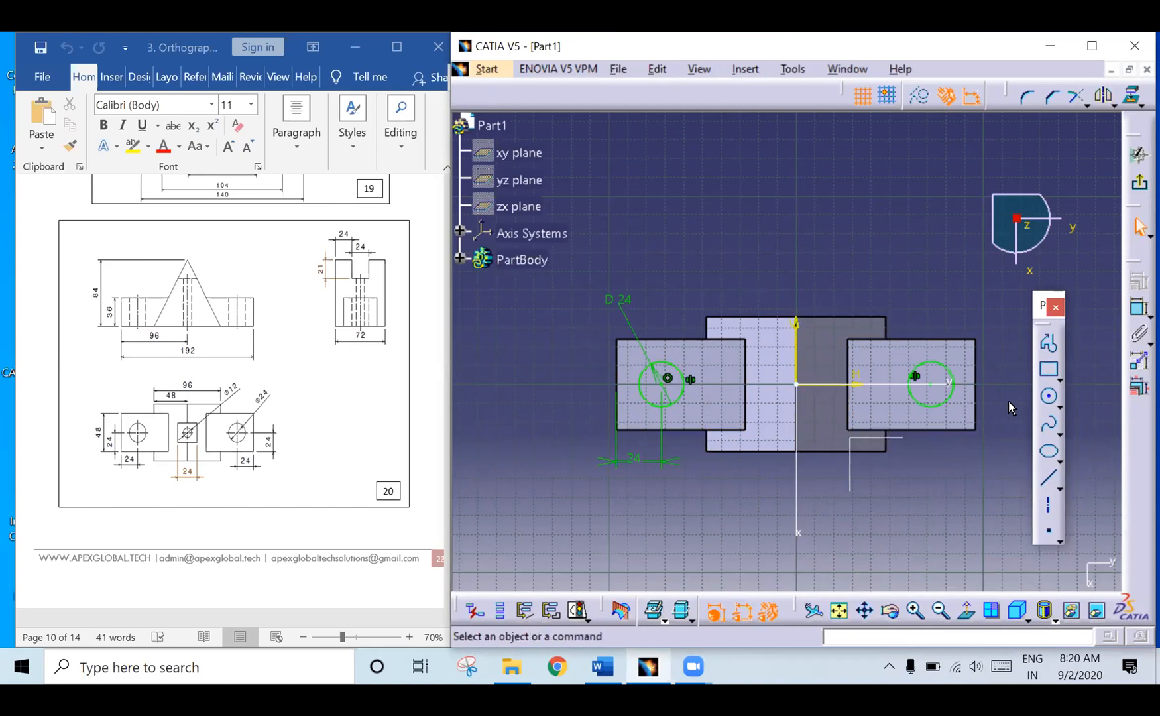
Sketch a circle centred on the origin and set its diameter to 12 mm.
{"action": "left_click", "coordinate": [1050, 399]}
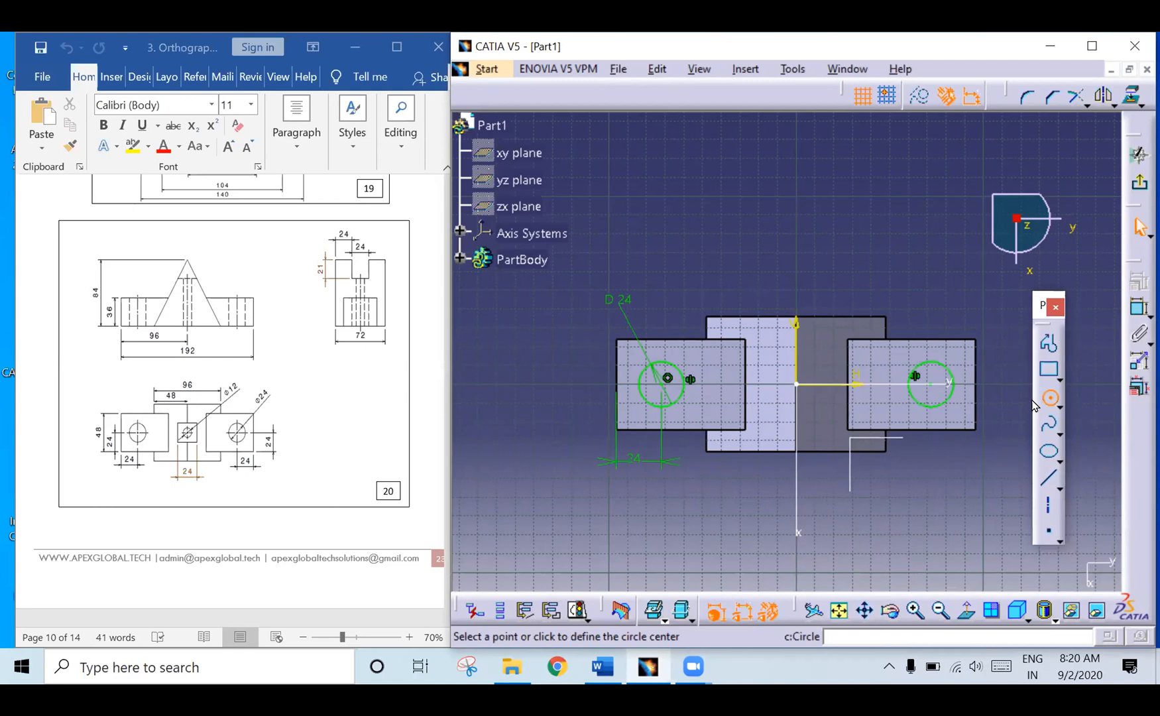
{"action": "left_click", "coordinate": [796, 385]}
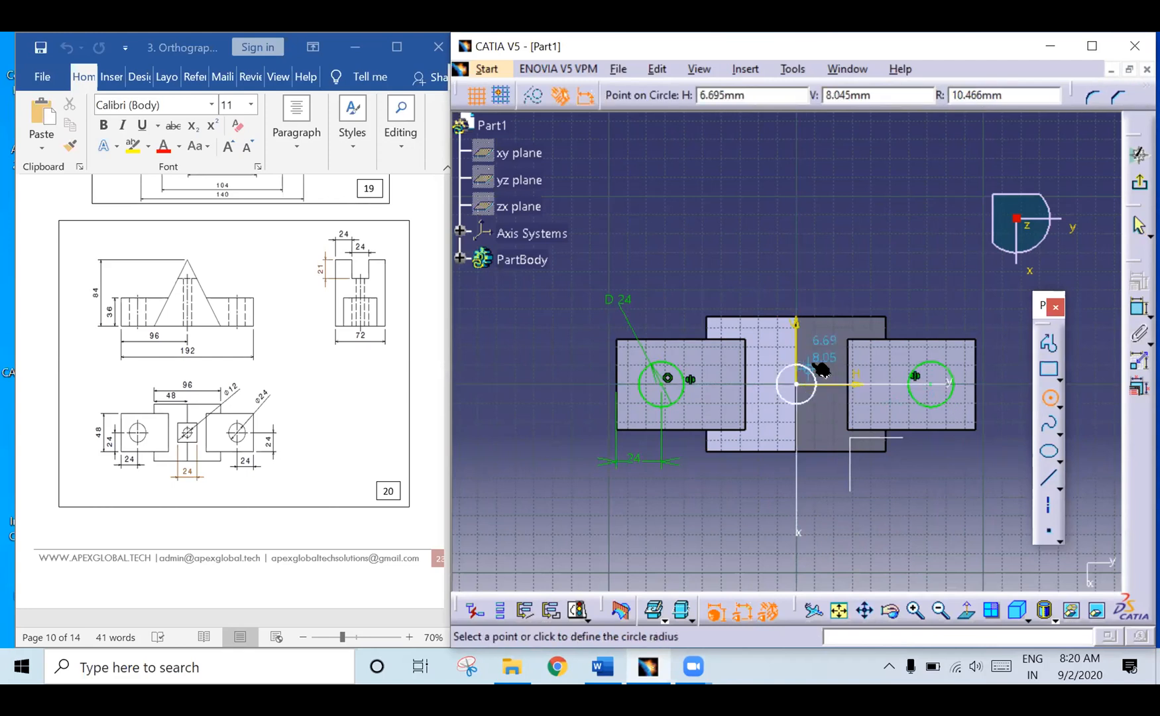
{"action": "left_click", "coordinate": [821, 370]}
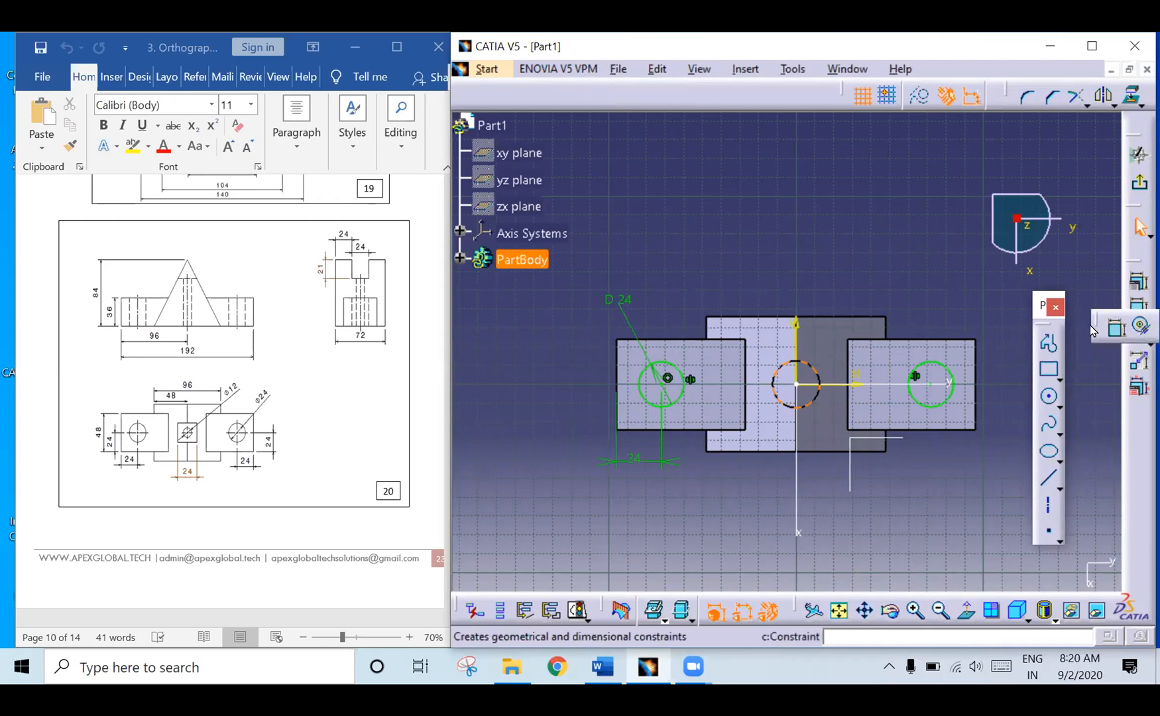
{"action": "left_click", "coordinate": [1140, 309]}
{"action": "double_click", "coordinate": [862, 268]}
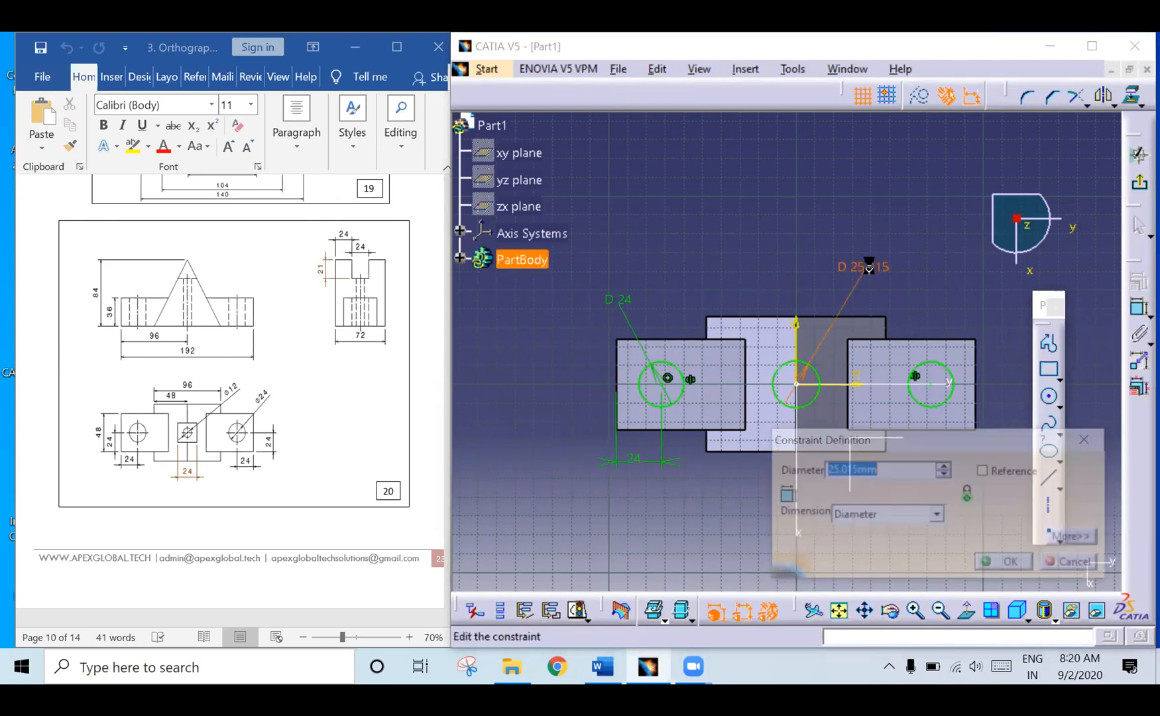
{"action": "type", "text": "12"}
{"action": "key", "text": "Return"}
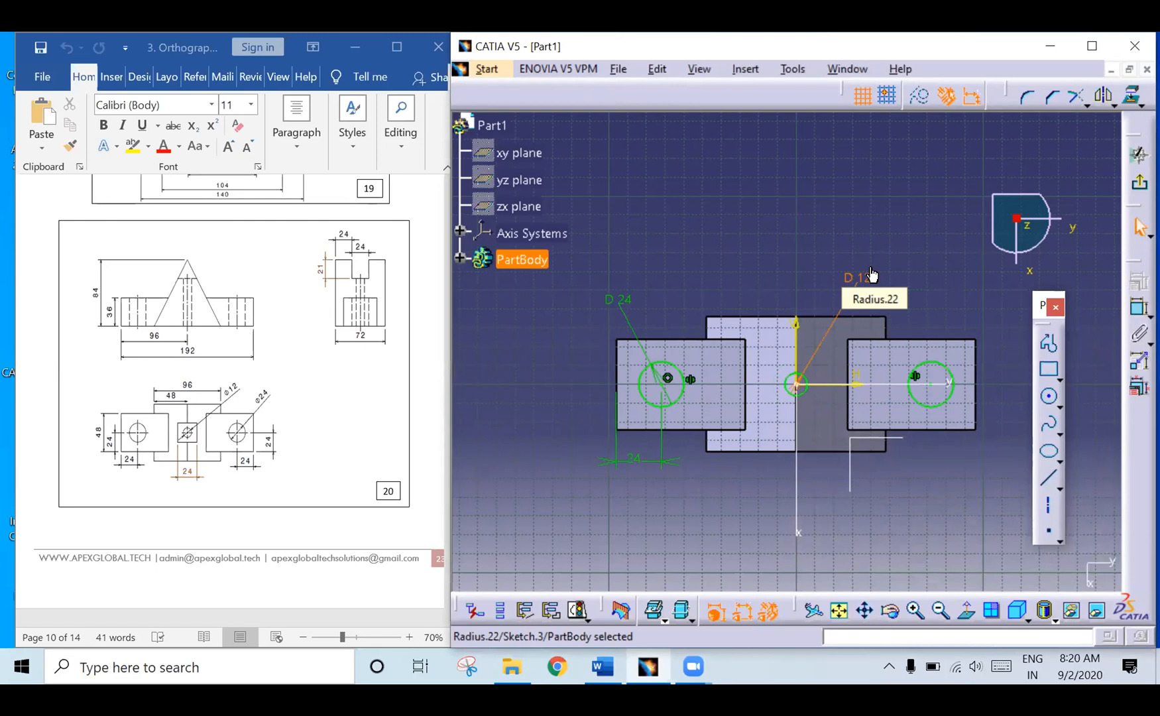
Exit the sketch and pocket the three circles with mirrored extent and a depth of 172 mm.
{"action": "left_click", "coordinate": [1139, 182]}
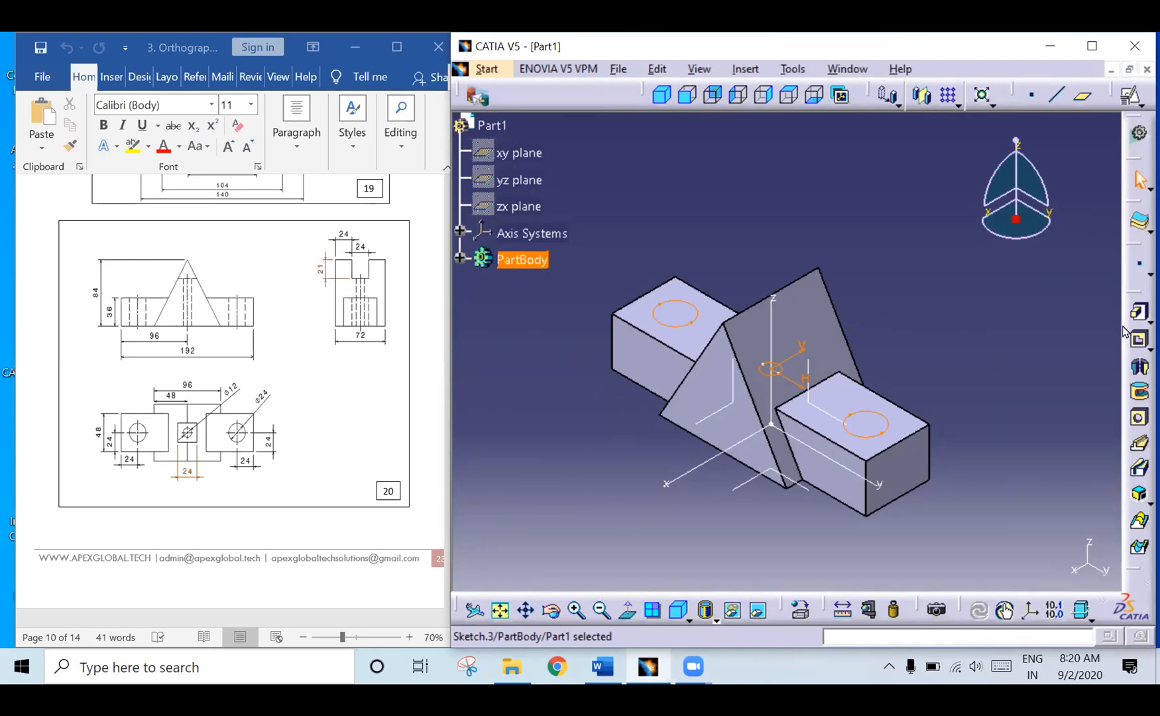
{"action": "left_click", "coordinate": [1139, 339]}
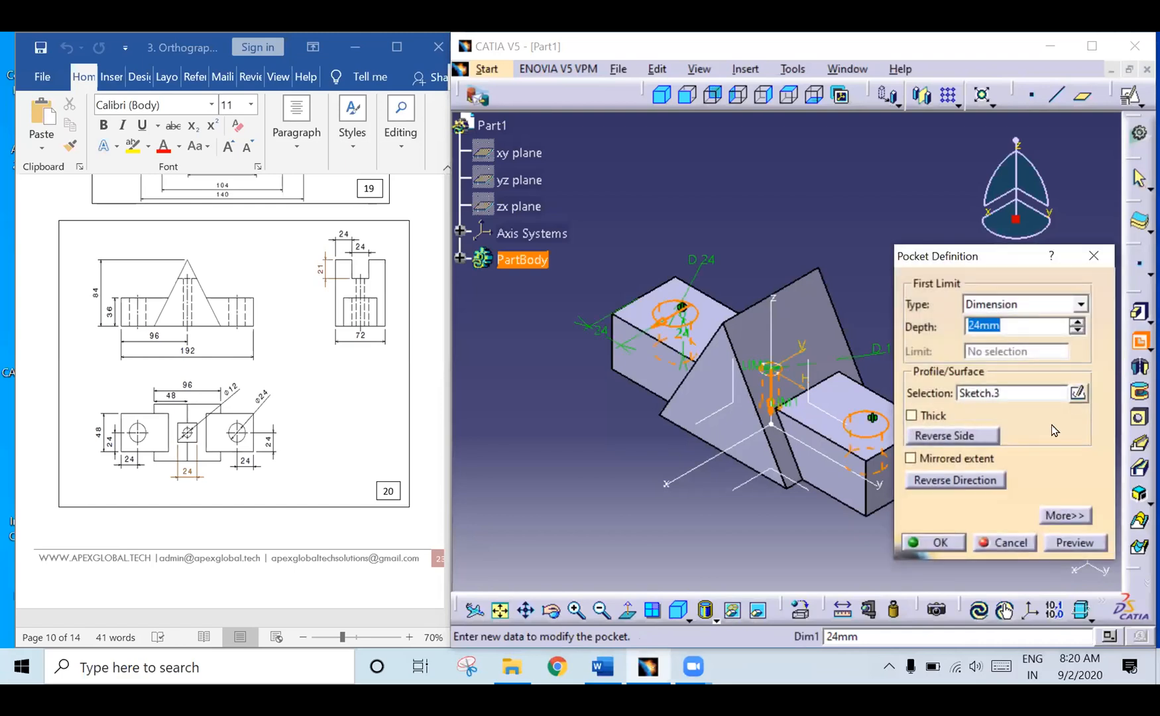
{"action": "left_click", "coordinate": [975, 457]}
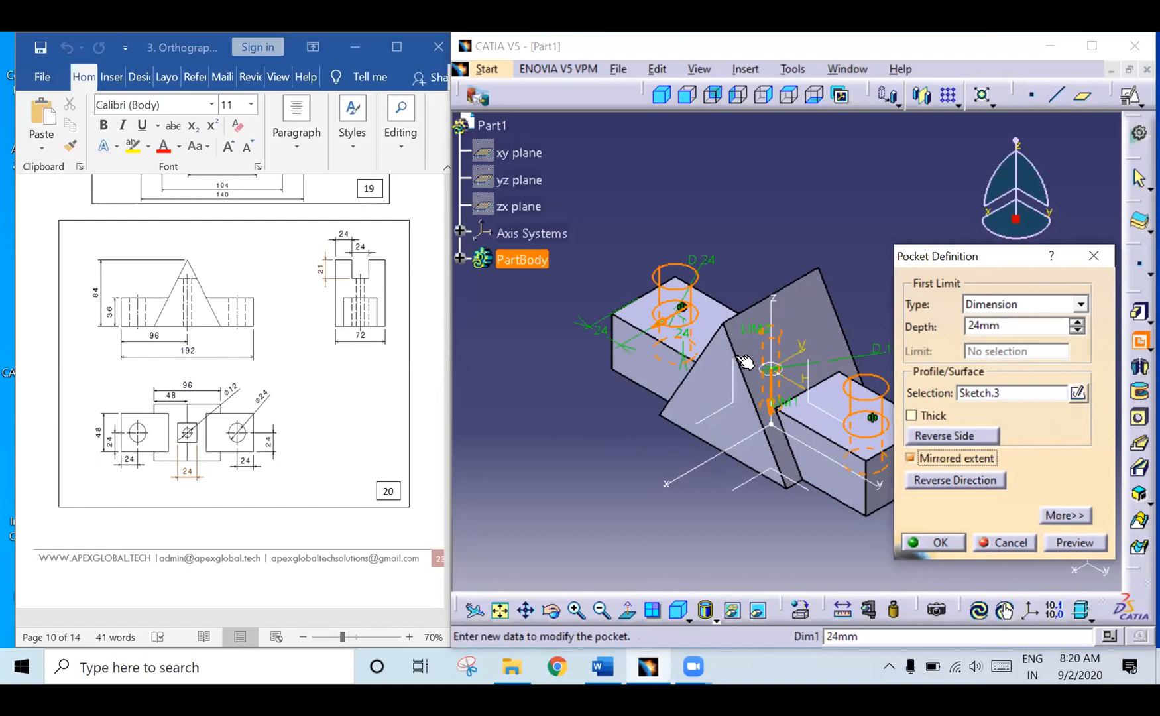
{"action": "left_click_drag", "start_coordinate": [789, 411], "coordinate": [772, 624]}
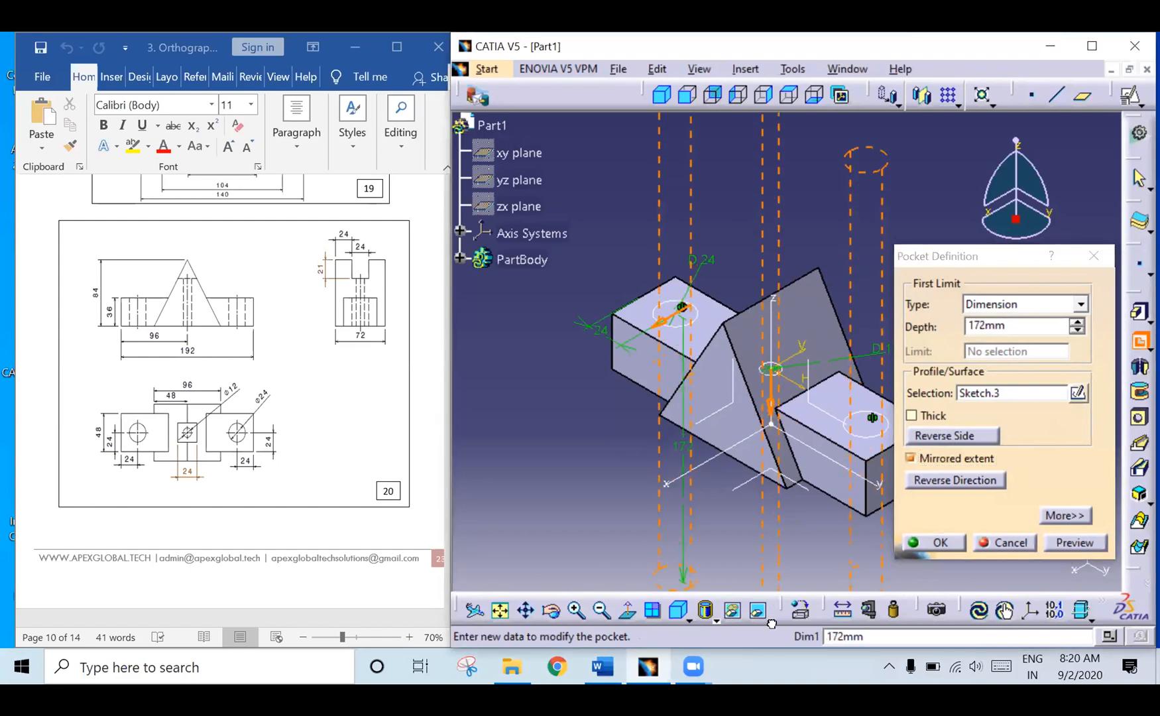
{"action": "left_click", "coordinate": [941, 542]}
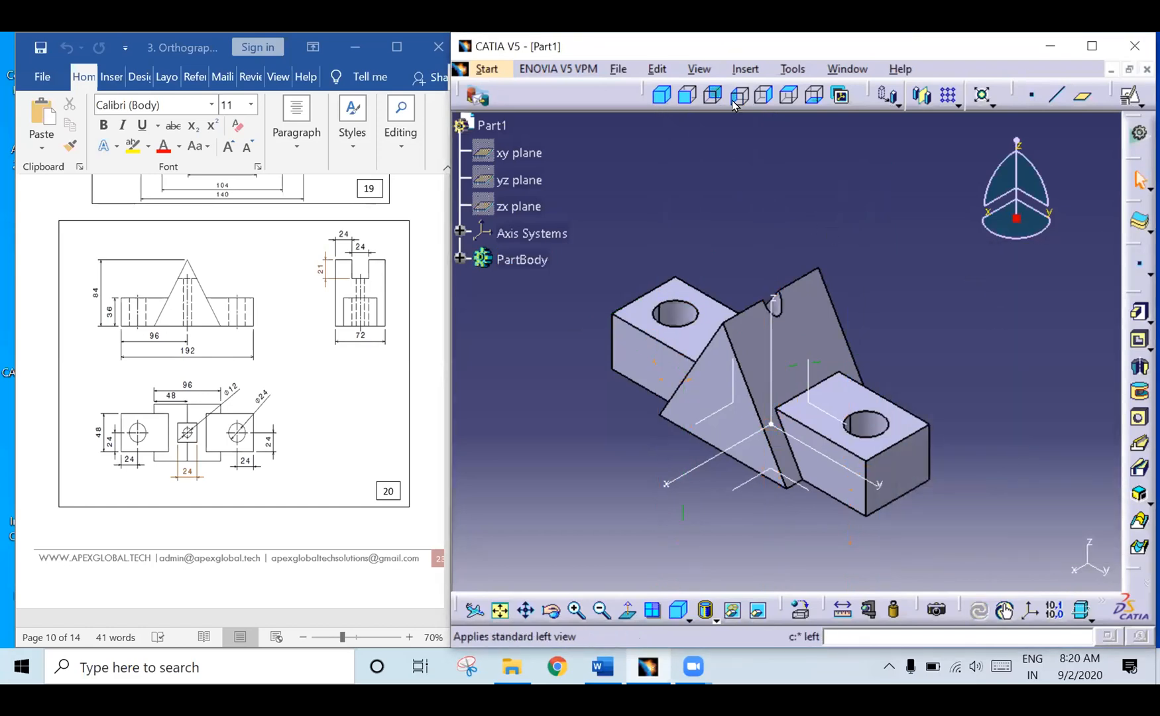
Start a positioned sketch on the axis system's ZX plane, with its axes swapped and the H direction reversed.
{"action": "left_click", "coordinate": [795, 96]}
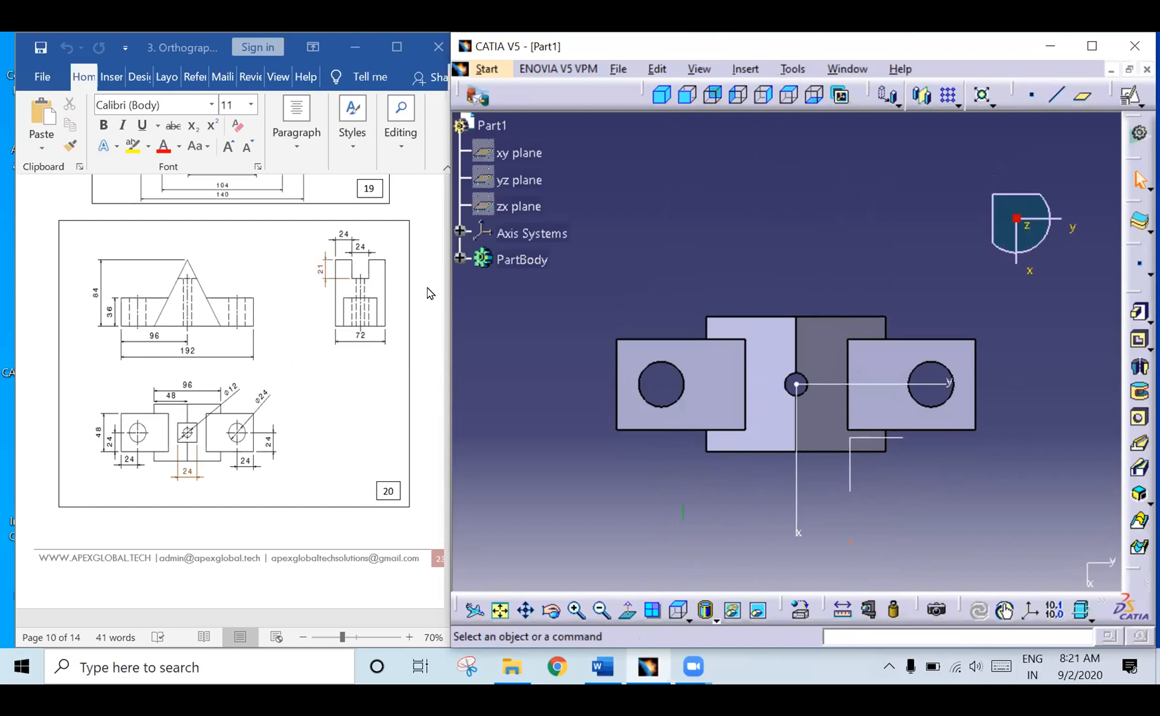
{"action": "left_click", "coordinate": [762, 97]}
{"action": "middle_click_drag", "start_coordinate": [707, 358], "coordinate": [804, 450]}
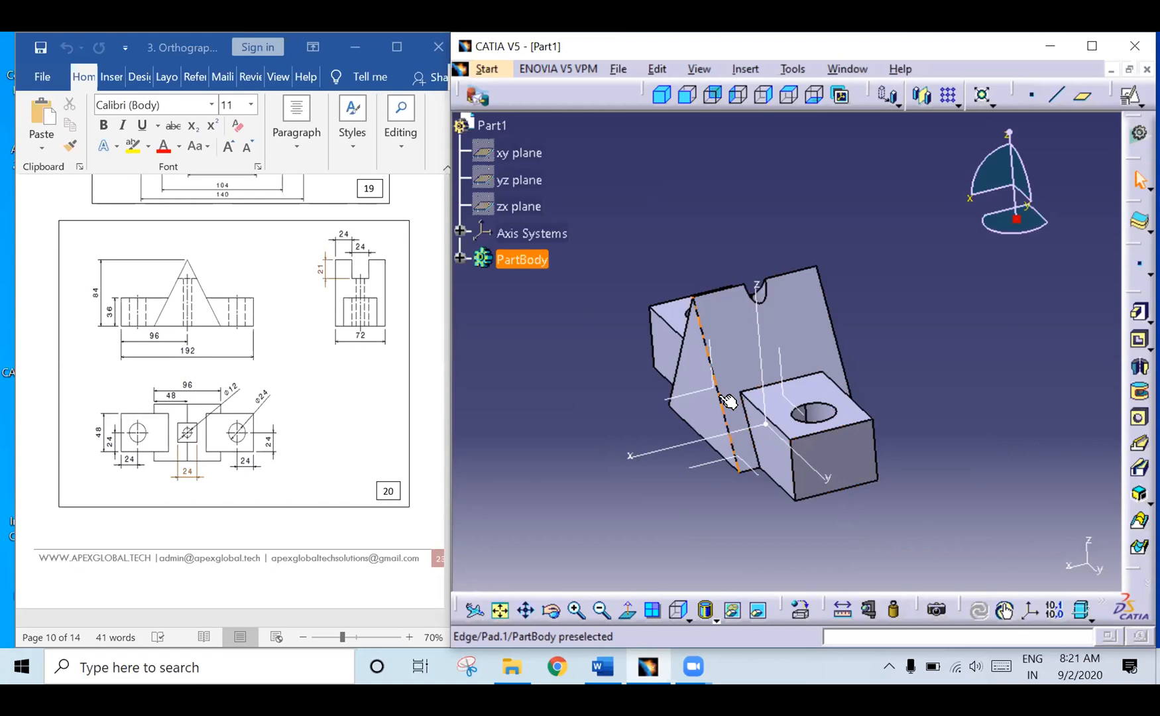
{"action": "left_click", "coordinate": [688, 399]}
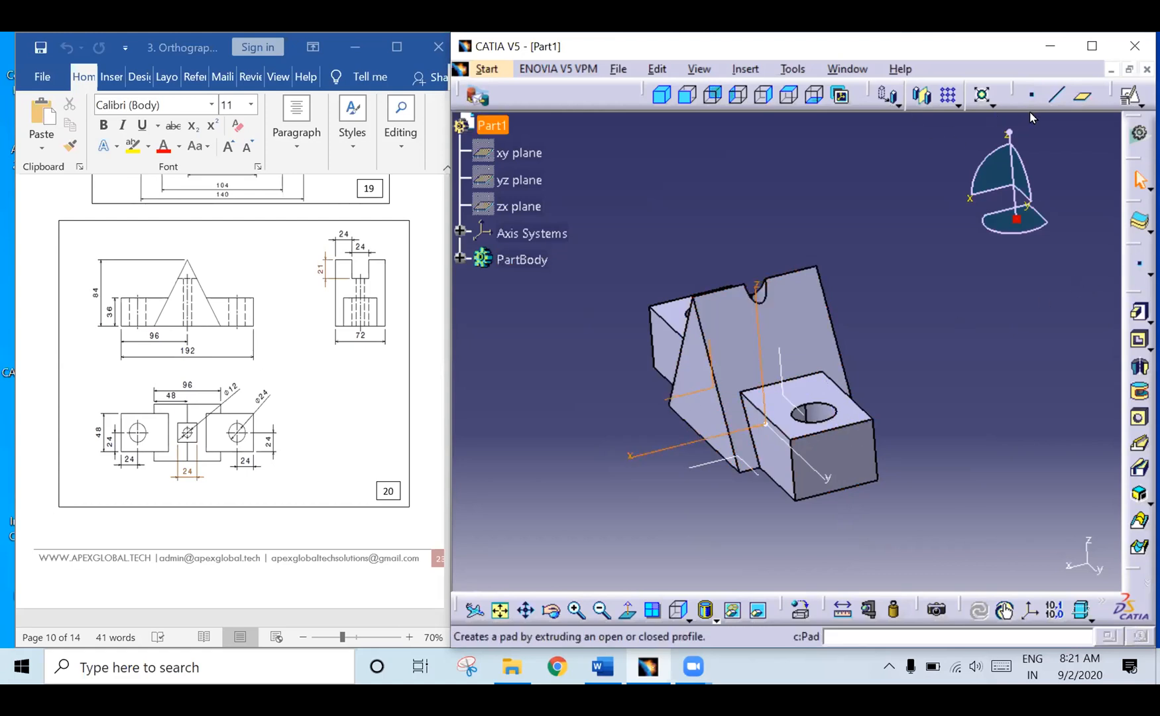
{"action": "left_click", "coordinate": [1130, 96]}
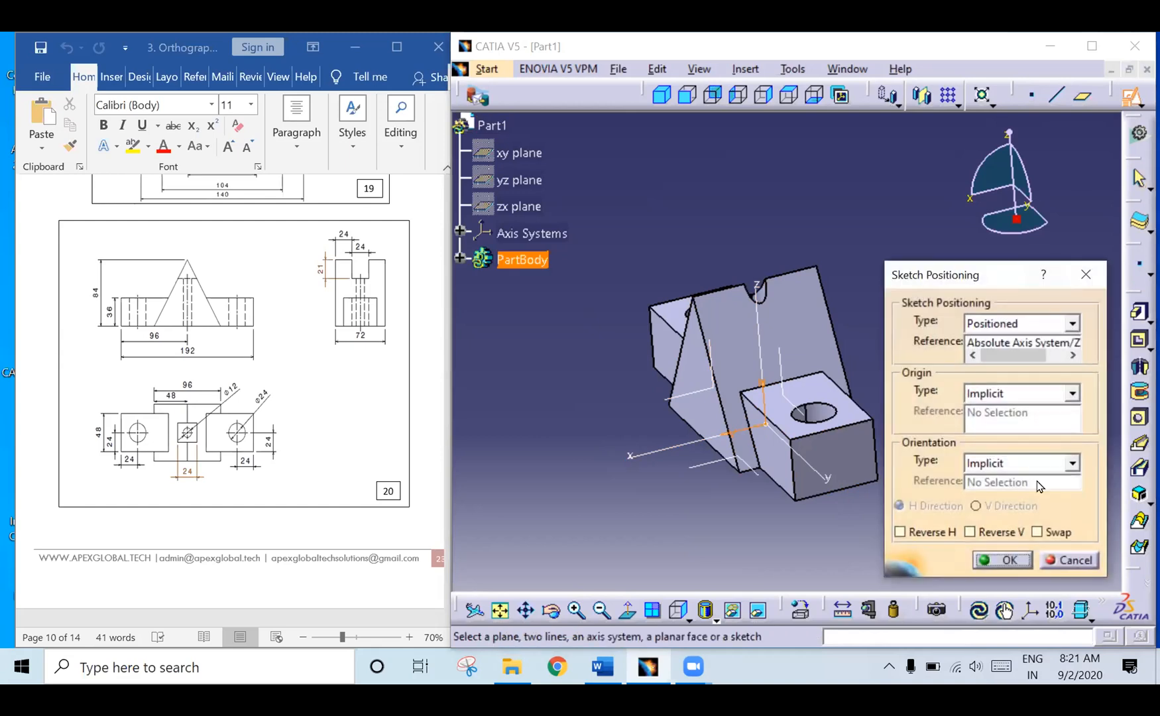
{"action": "left_click", "coordinate": [1035, 532]}
{"action": "middle_click_drag", "start_coordinate": [775, 492], "coordinate": [683, 465]}
{"action": "left_click", "coordinate": [925, 531]}
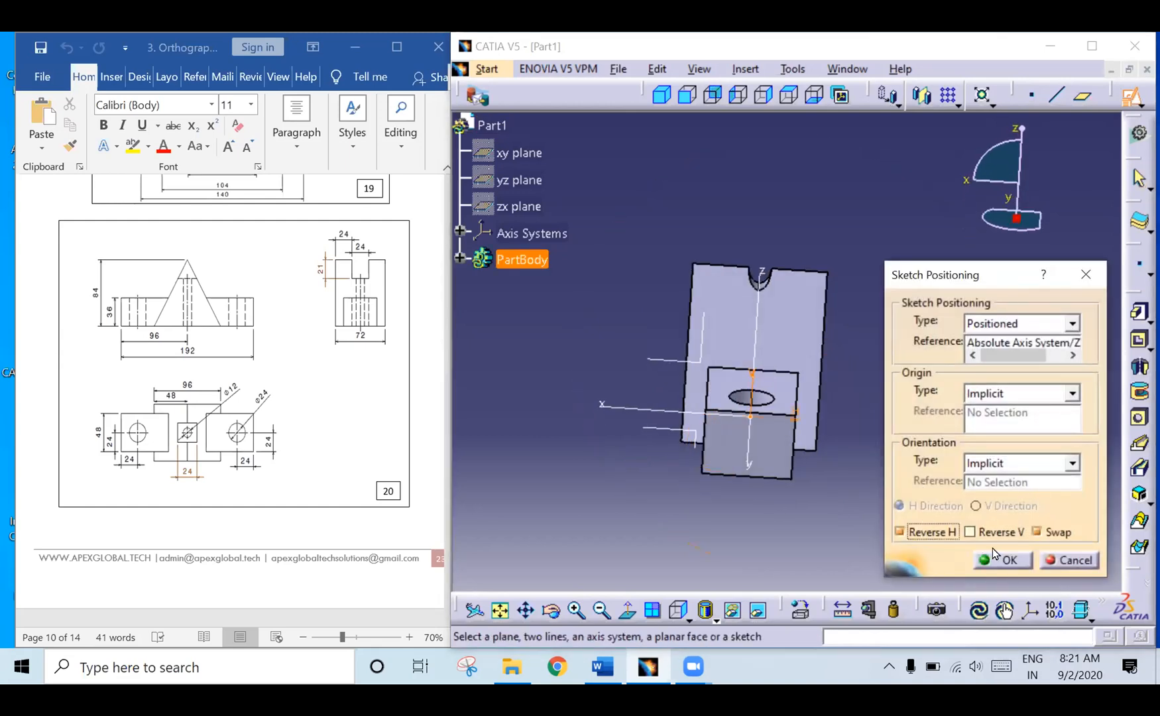
{"action": "left_click", "coordinate": [1003, 561]}
Sketch a rectangle around the hole's notch, overlapping the top edge of the triangular body.
{"action": "mouse_move", "coordinate": [942, 398]}
{"action": "middle_mouse_down"}
{"action": "mouse_move", "coordinate": [915, 373]}
{"action": "mouse_move", "coordinate": [922, 264]}
{"action": "mouse_move", "coordinate": [973, 303]}
{"action": "middle_mouse_up"}
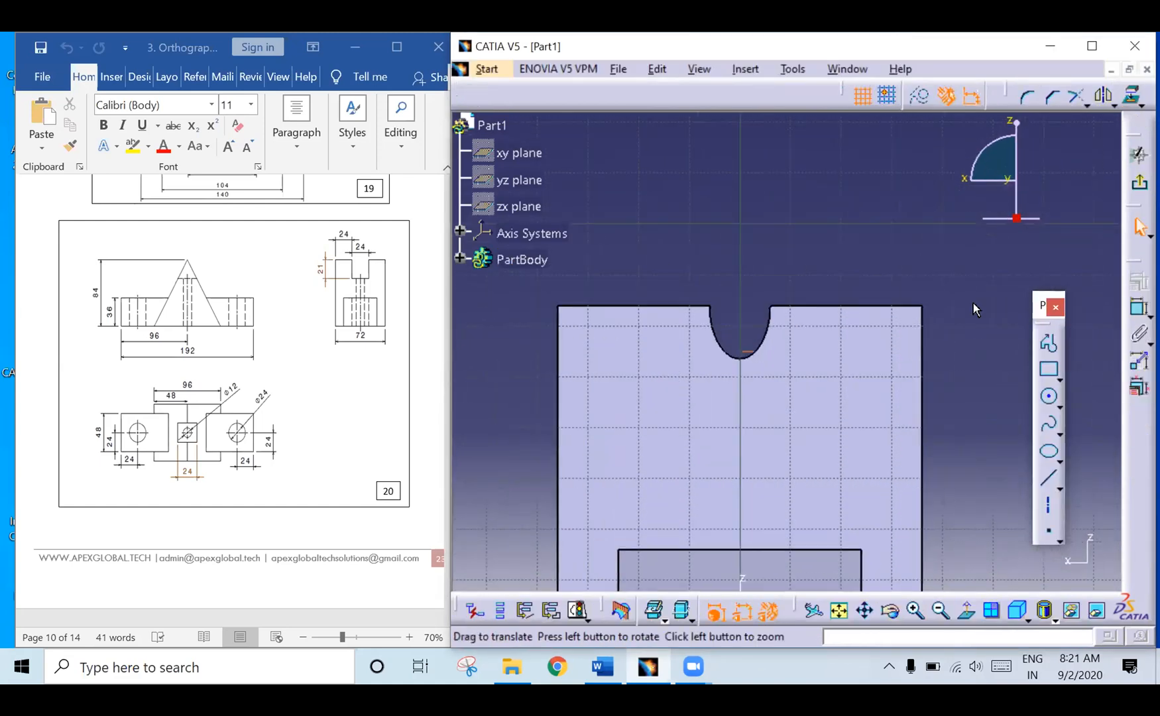
{"action": "left_click", "coordinate": [1049, 369]}
{"action": "mouse_move", "coordinate": [882, 358]}
{"action": "middle_mouse_down"}
{"action": "mouse_move", "coordinate": [875, 345]}
{"action": "mouse_move", "coordinate": [876, 389]}
{"action": "middle_mouse_up"}
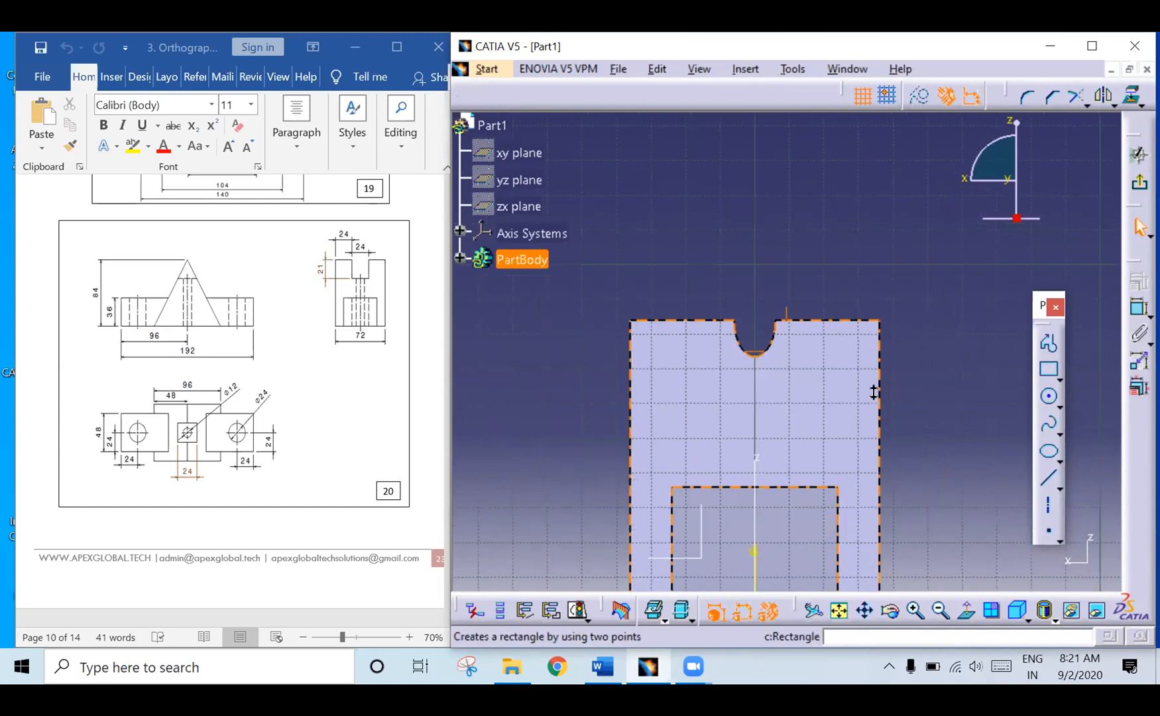
{"action": "left_click", "coordinate": [1049, 369]}
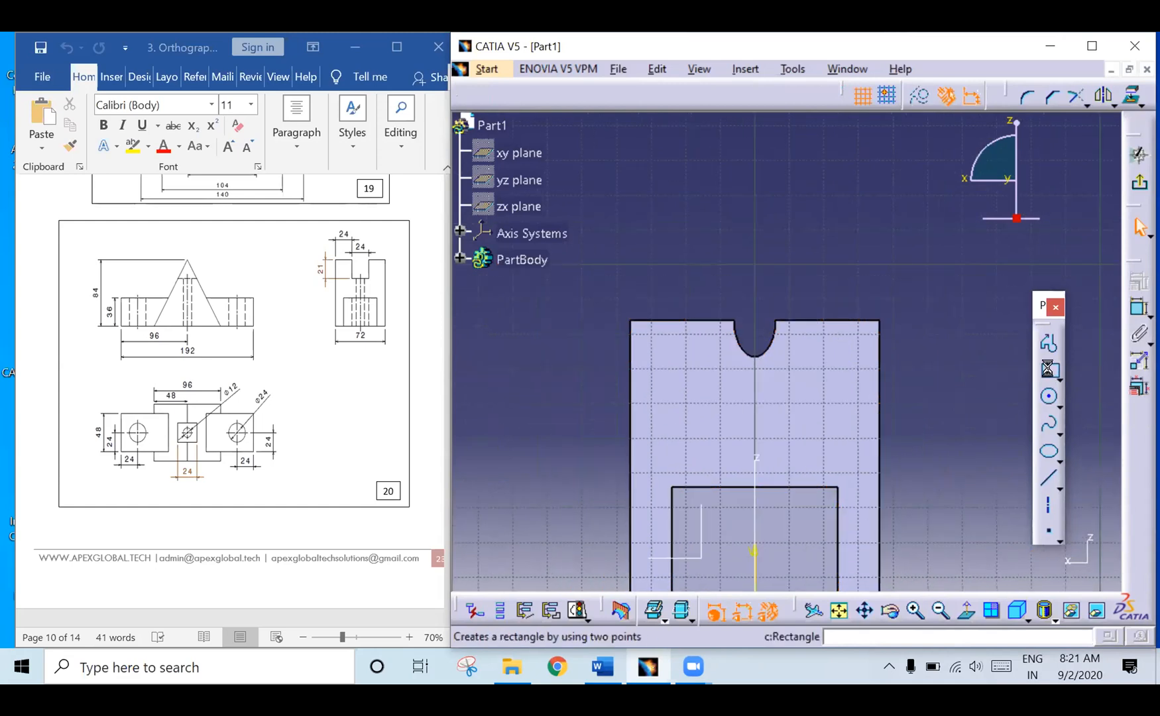
{"action": "left_click", "coordinate": [699, 279]}
{"action": "left_click", "coordinate": [816, 373]}
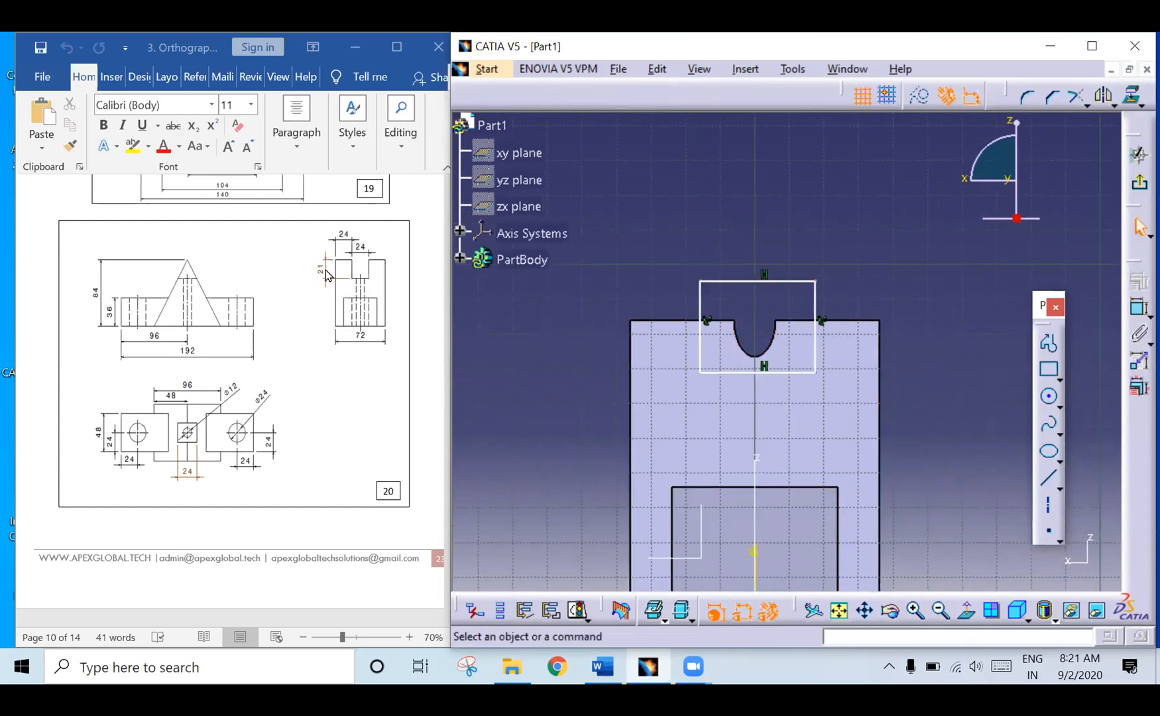
Dimension the slot rectangle's horizontal side and set its width to 24 mm.
{"action": "left_click", "coordinate": [1139, 307]}
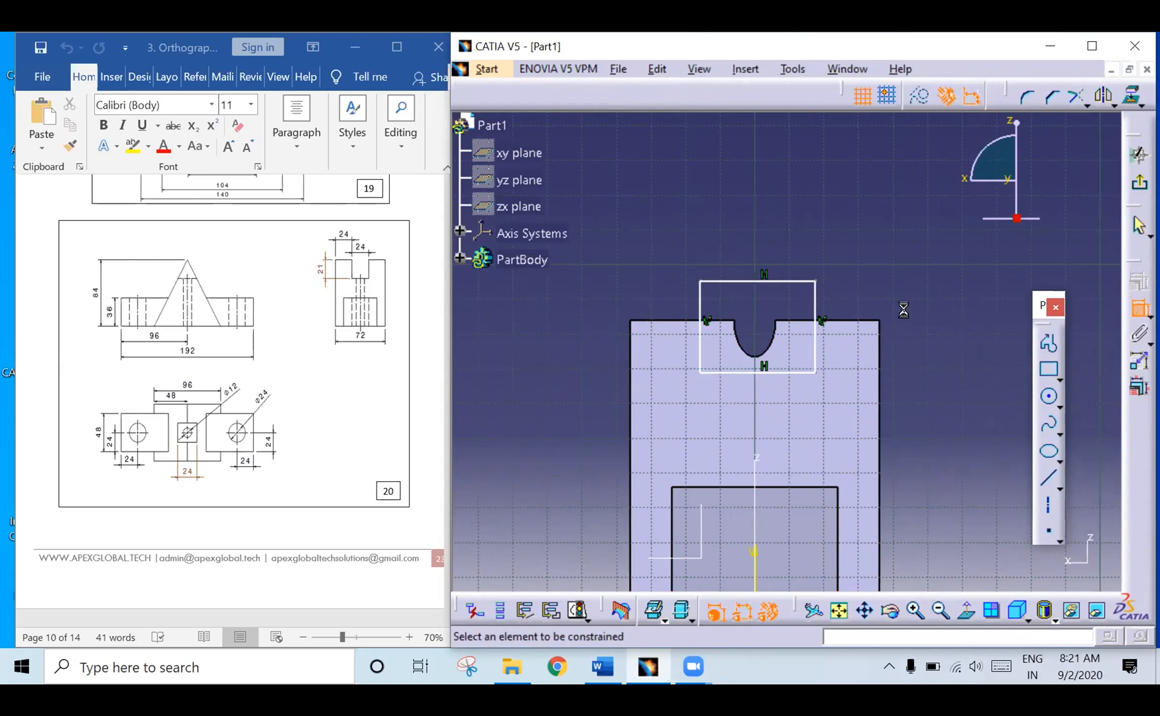
{"action": "left_click", "coordinate": [766, 282]}
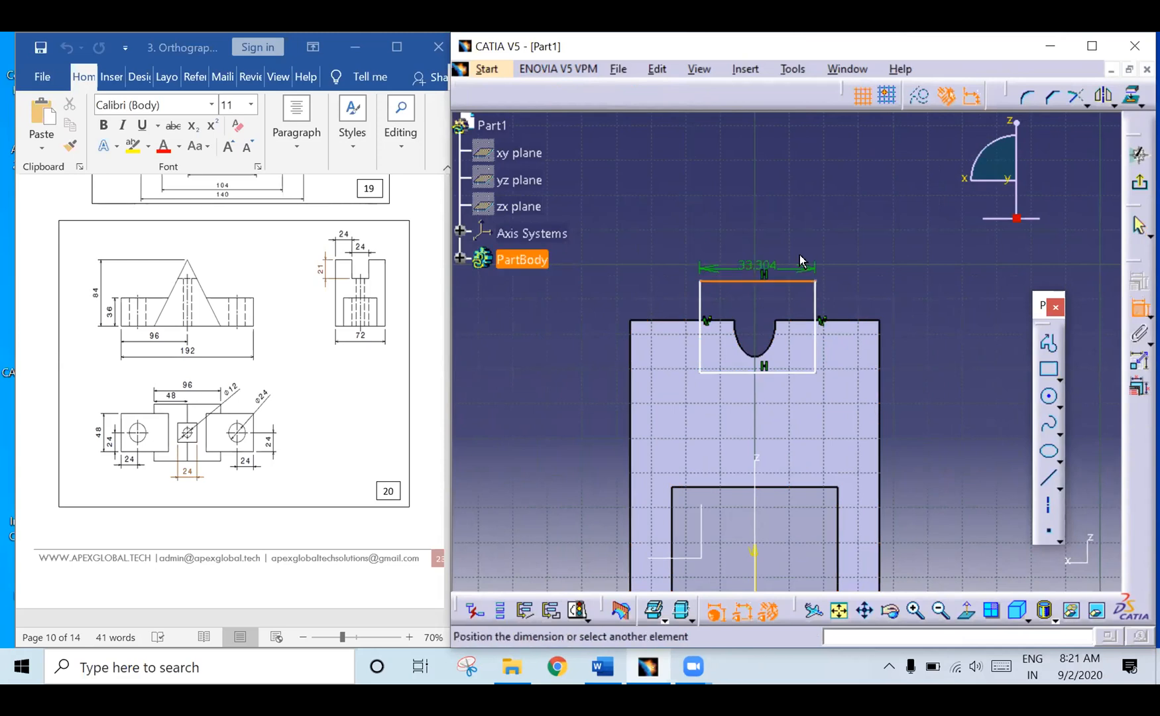
{"action": "double_click", "coordinate": [882, 237]}
{"action": "type", "text": "24"}
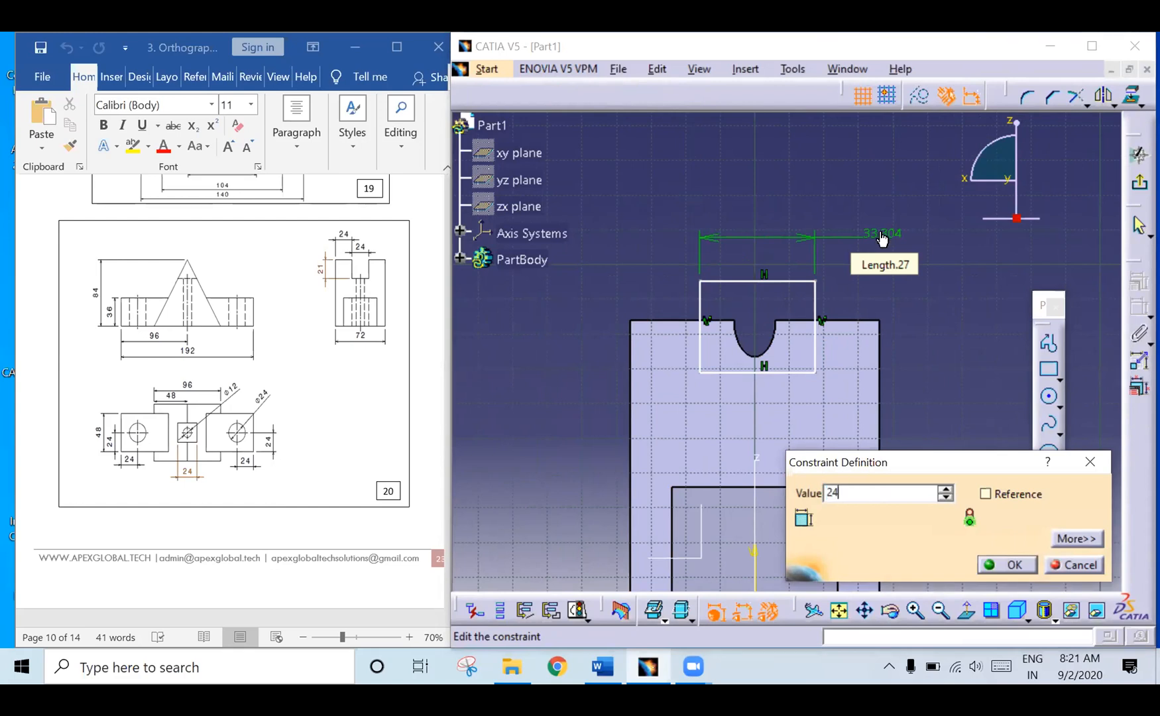
{"action": "key", "text": "Return"}
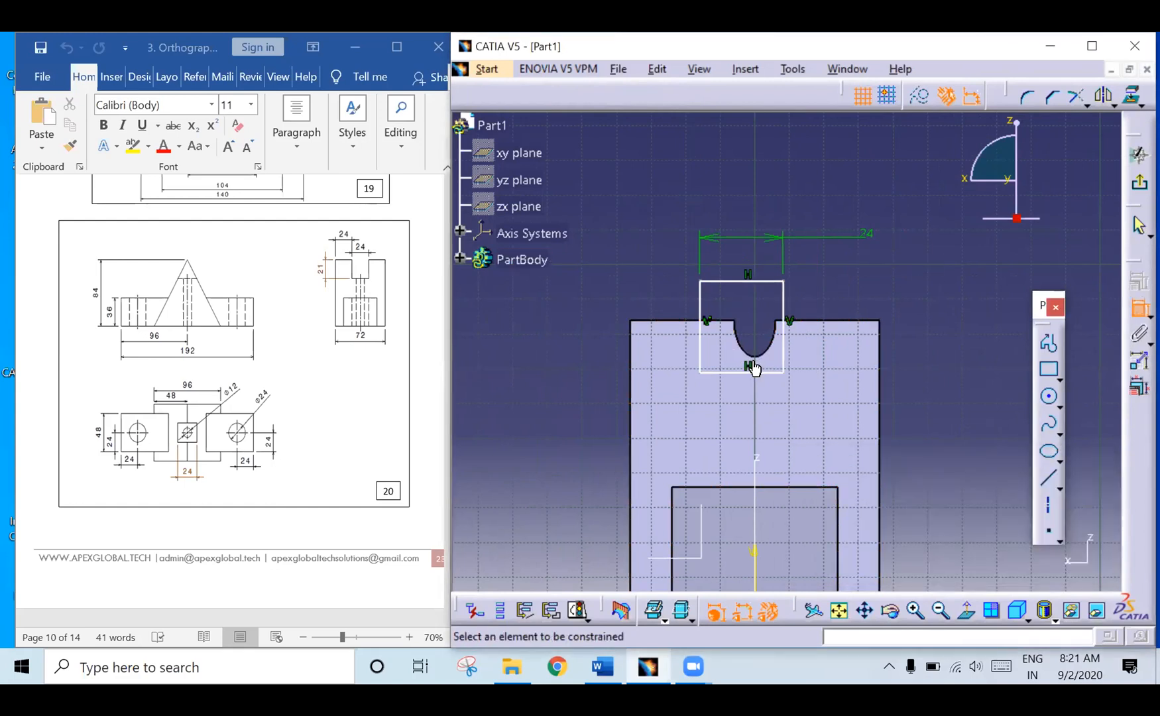
Dimension the slot rectangle's vertical side and set its height to 21 mm.
{"action": "left_click", "coordinate": [789, 348]}
{"action": "left_click", "coordinate": [939, 332]}
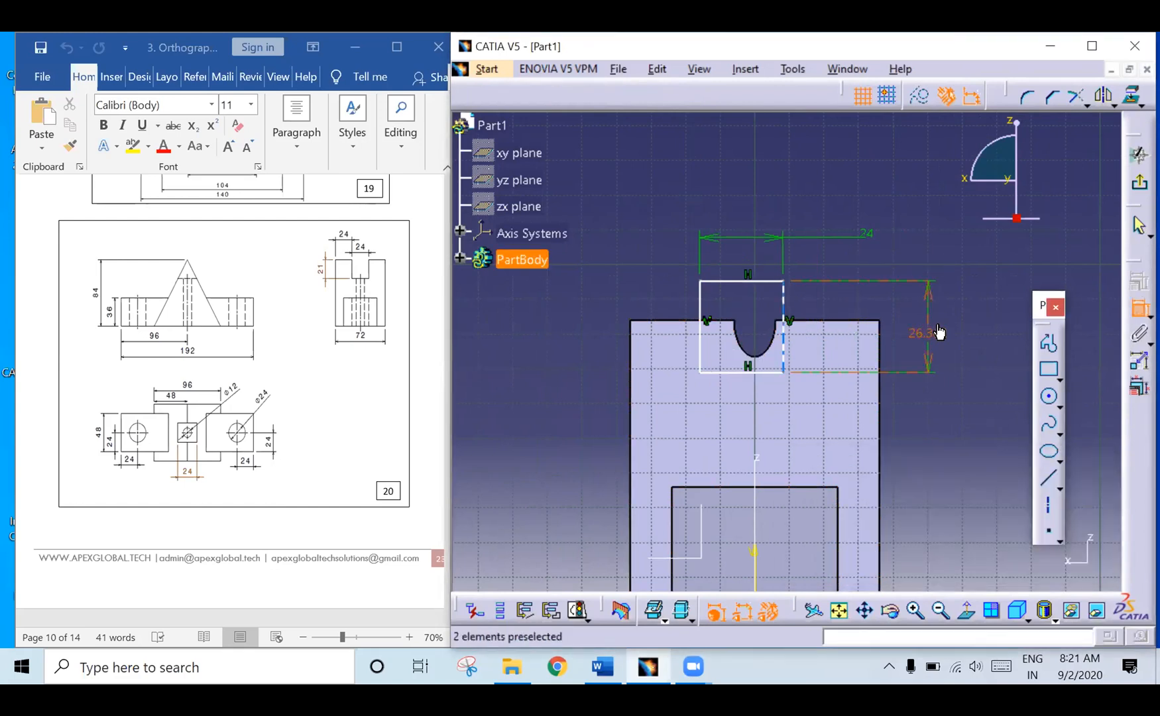
{"action": "double_click", "coordinate": [939, 331]}
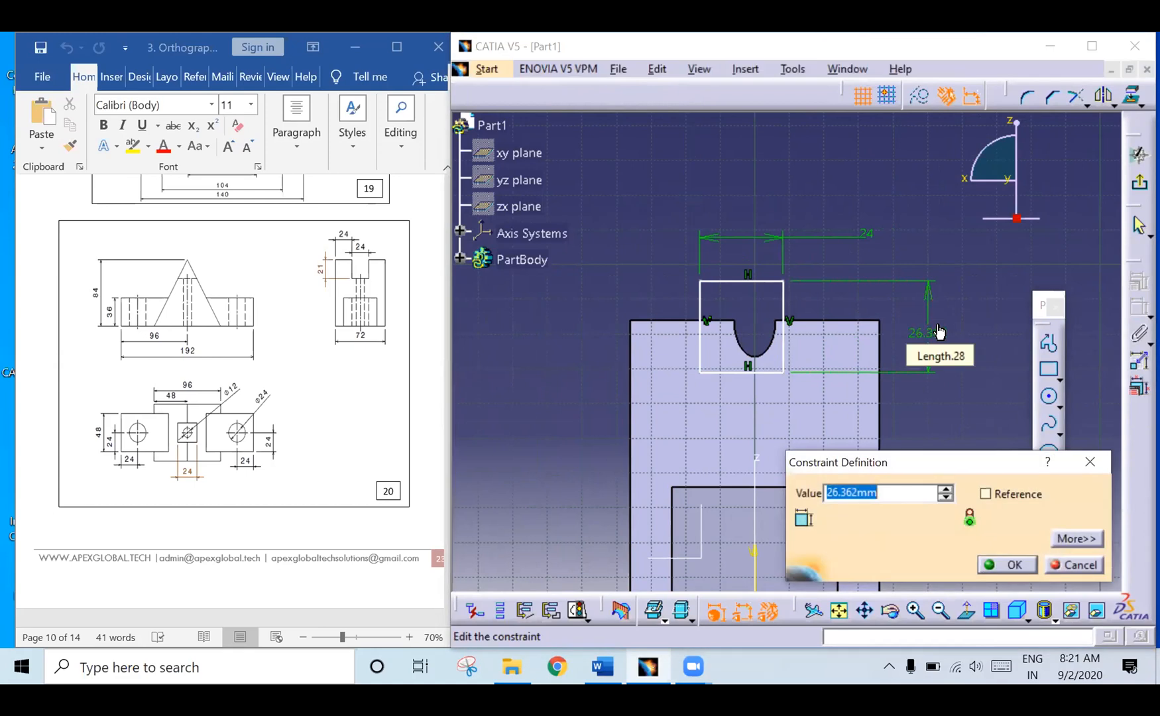
{"action": "type", "text": "21"}
{"action": "key", "text": "Return"}
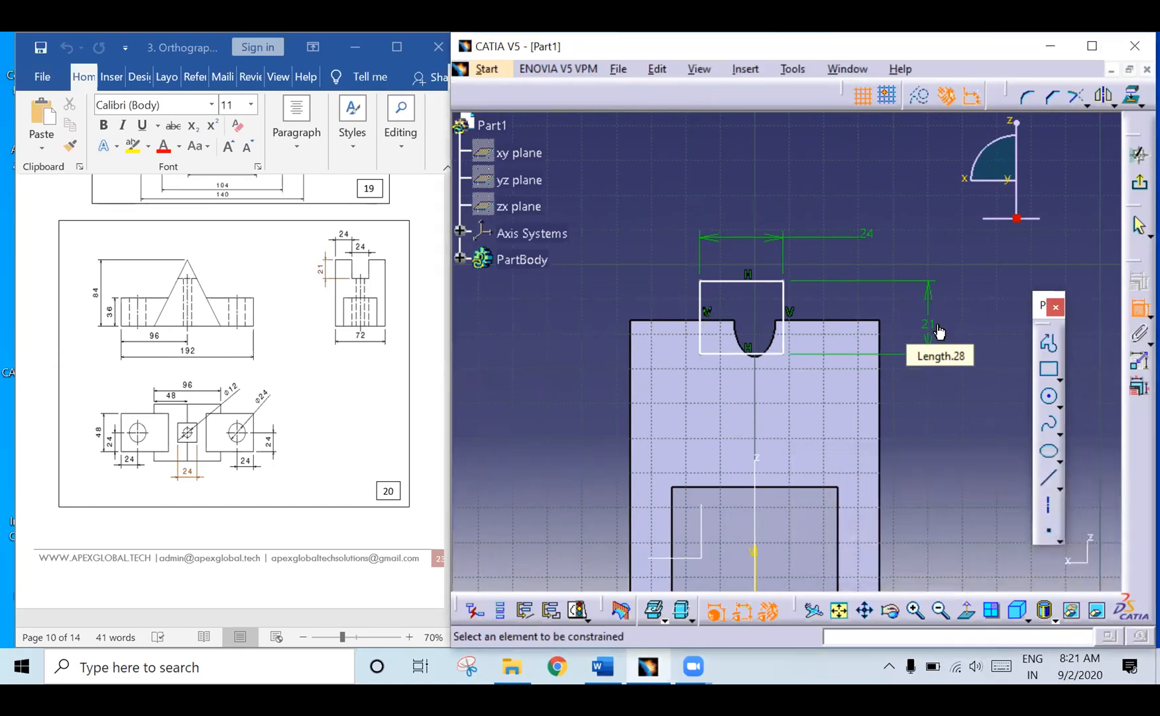
Make the rectangle's upper side coincident with the top edge of the triangular body.
{"action": "left_click", "coordinate": [756, 281]}
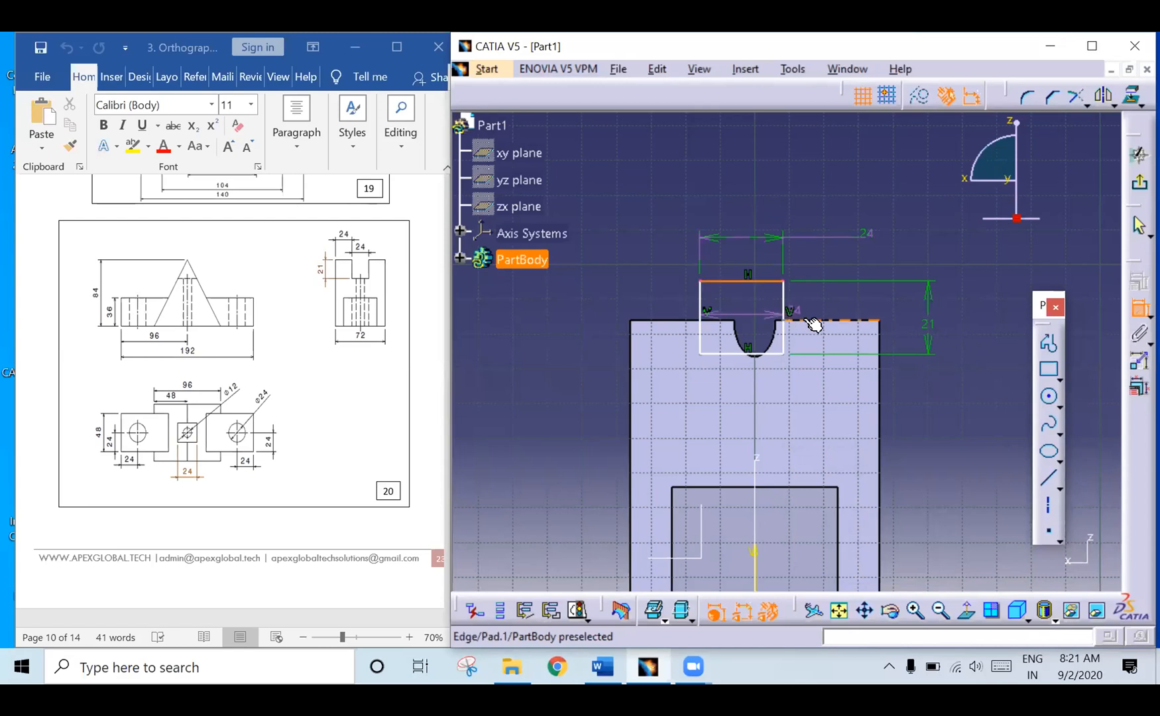
{"action": "left_click", "coordinate": [821, 322]}
{"action": "right_click", "coordinate": [909, 235]}
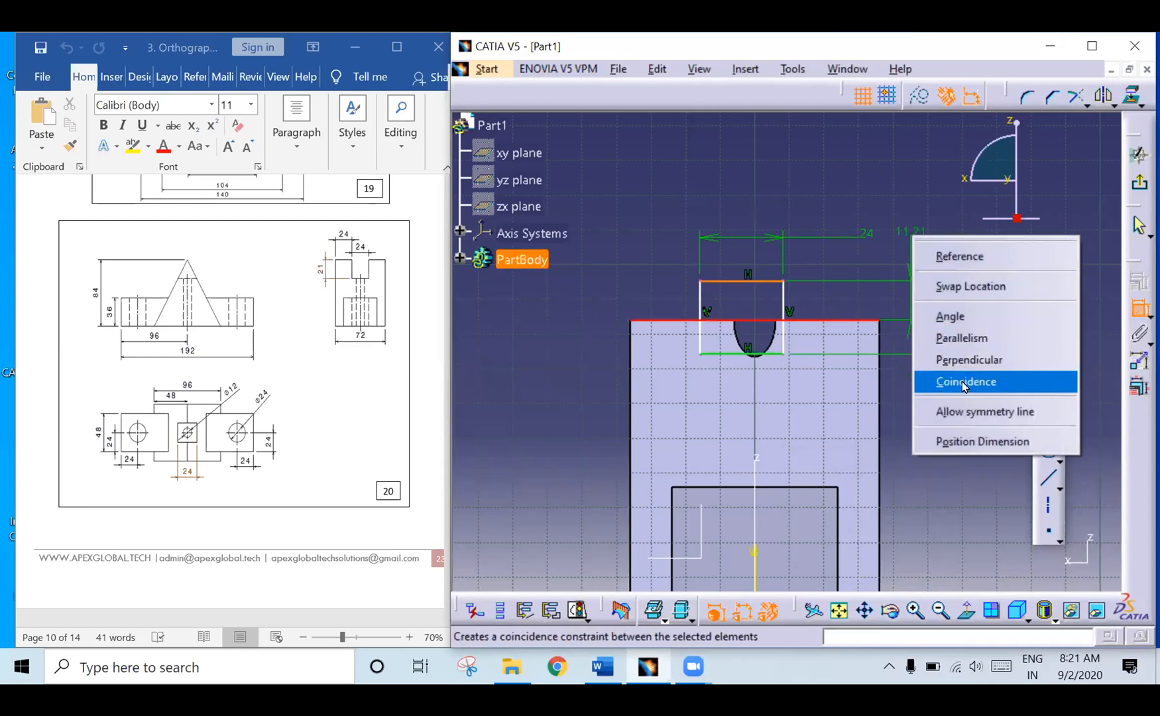
{"action": "left_click", "coordinate": [932, 379]}
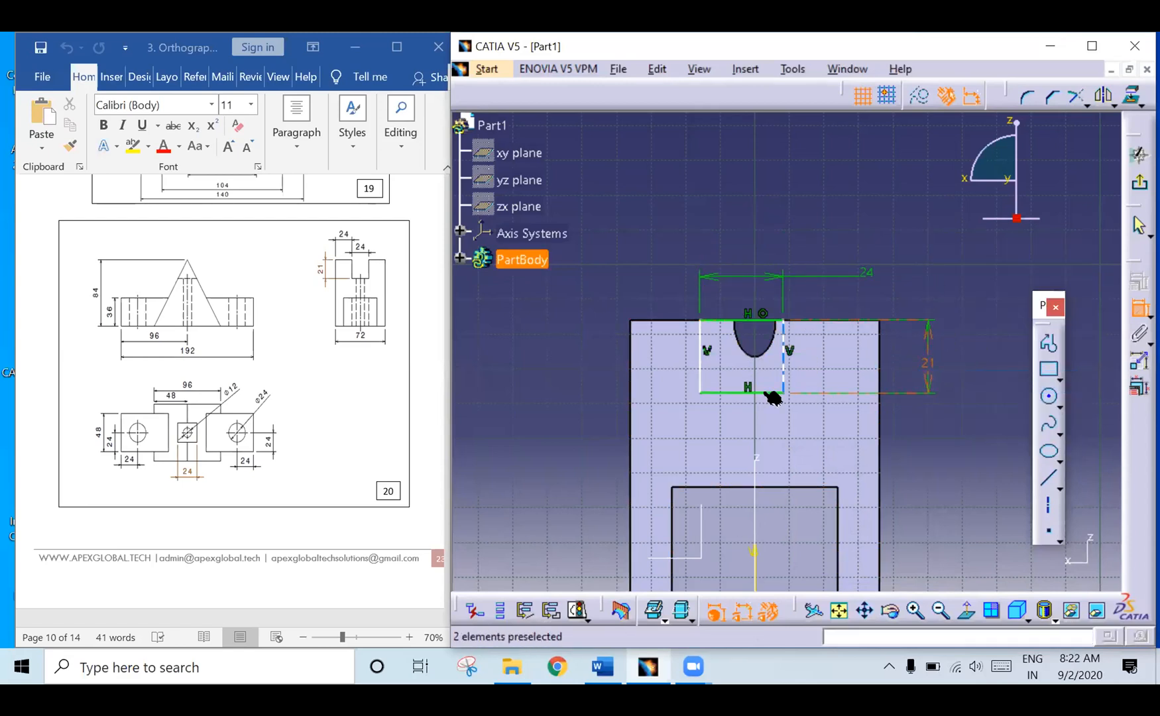
Make the rectangle's two vertical sides symmetric about the sketch's vertical axis.
{"action": "left_click", "coordinate": [702, 355]}
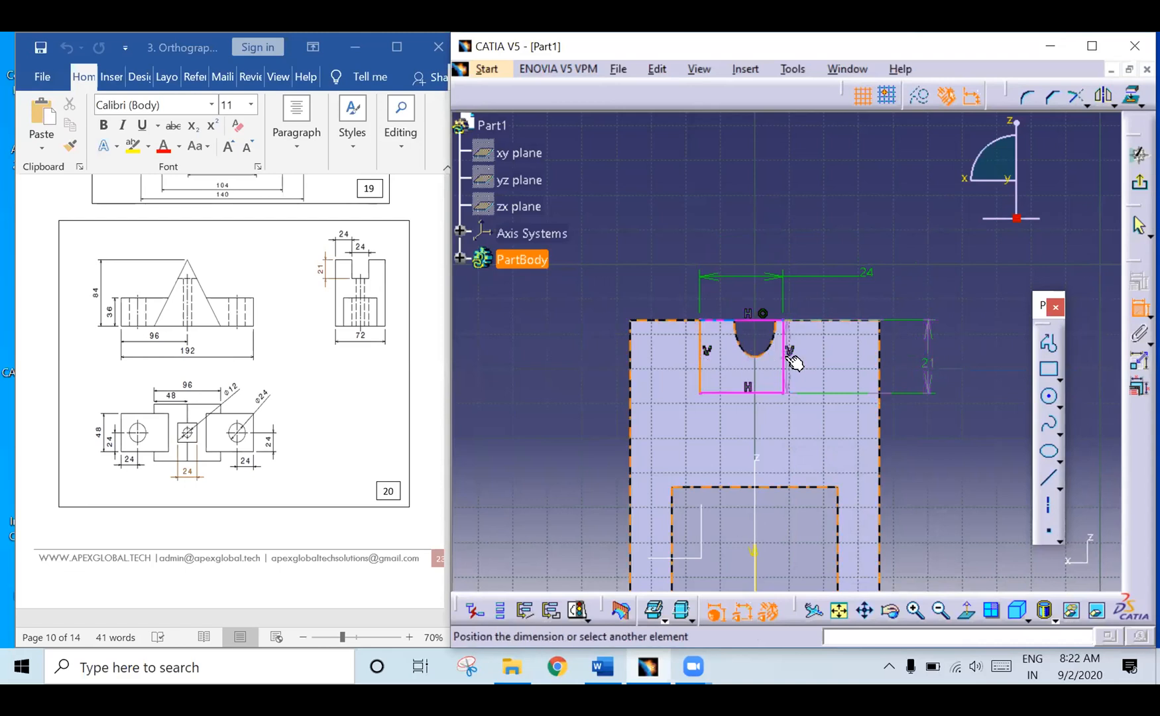
{"action": "left_click", "coordinate": [783, 357]}
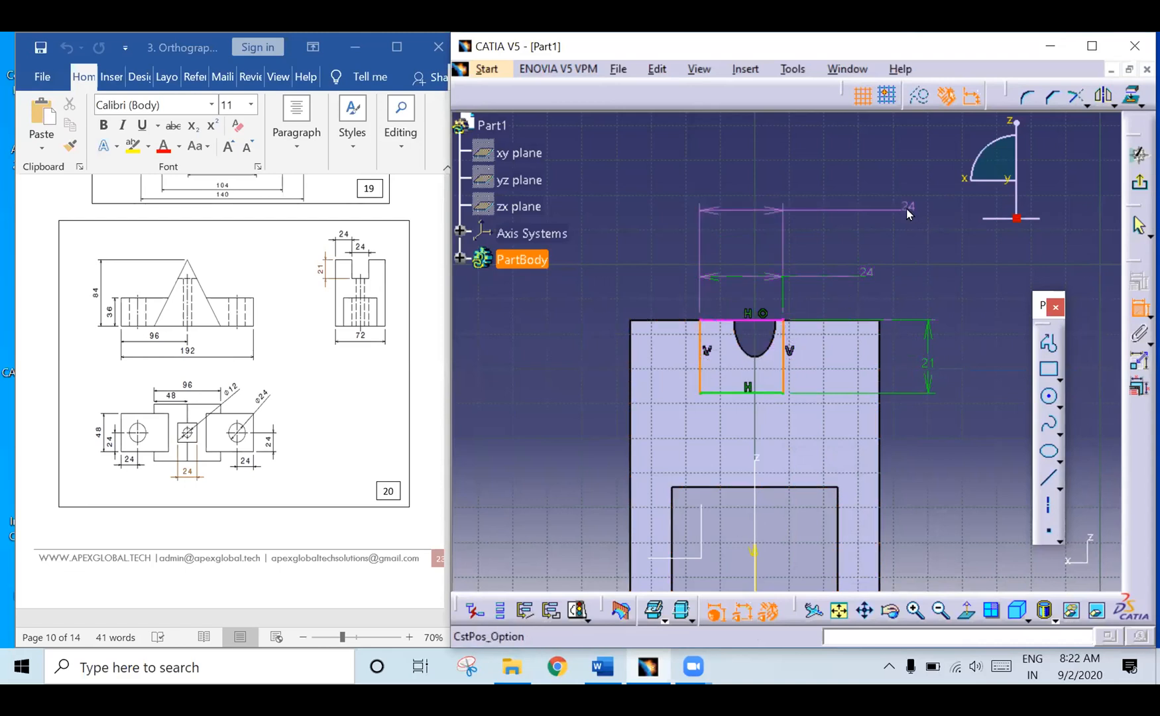
{"action": "right_click", "coordinate": [907, 209]}
{"action": "left_click", "coordinate": [941, 391]}
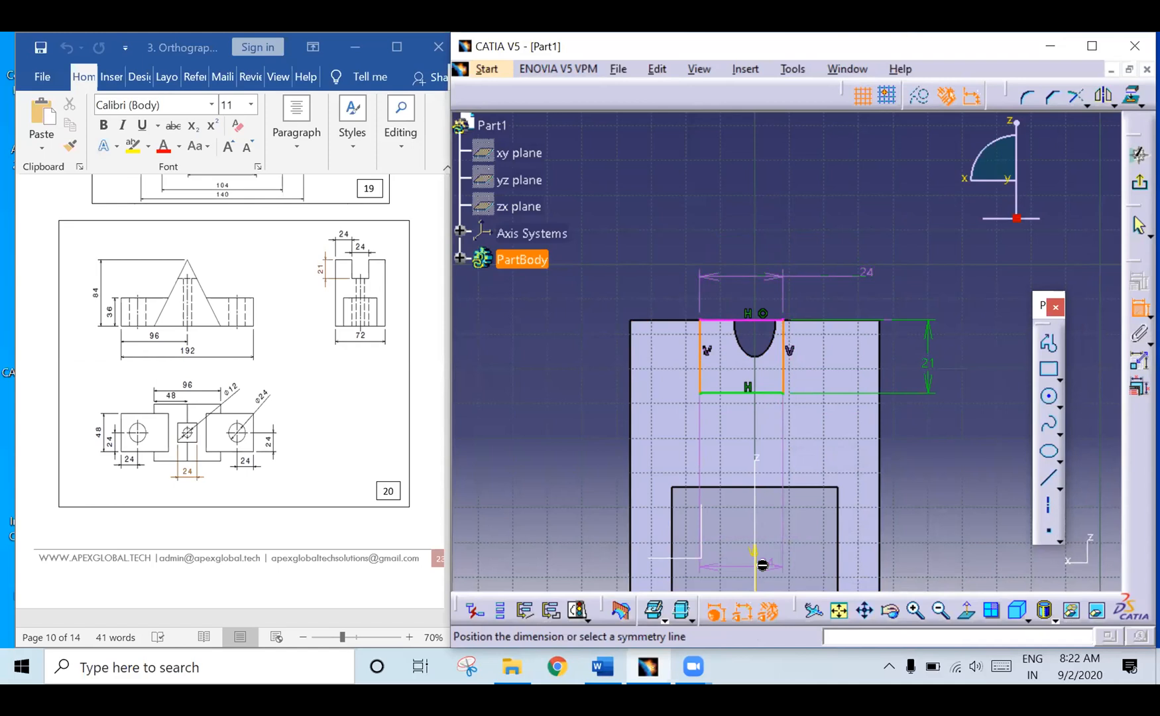
{"action": "left_click", "coordinate": [747, 570]}
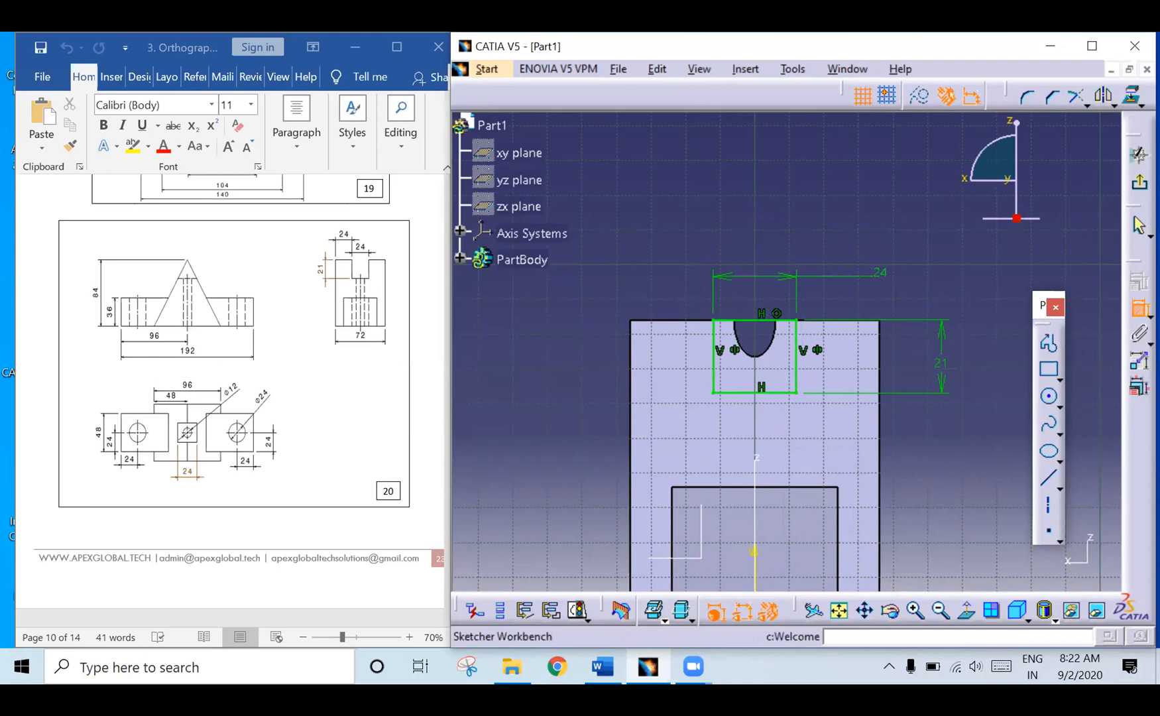
Exit the sketch and pocket the slot rectangle through the triangular body with mirrored extent and a depth of 172 mm.
{"action": "left_click", "coordinate": [1140, 155]}
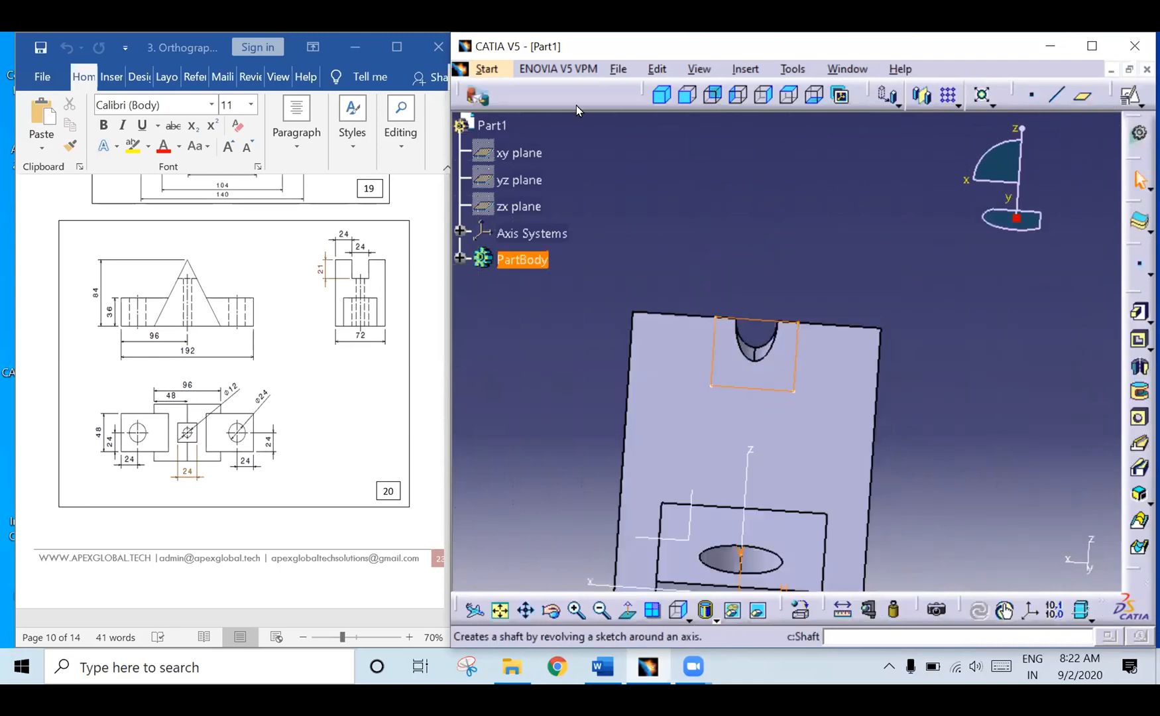
{"action": "left_click", "coordinate": [662, 95]}
{"action": "middle_click_drag", "start_coordinate": [875, 272], "coordinate": [867, 240]}
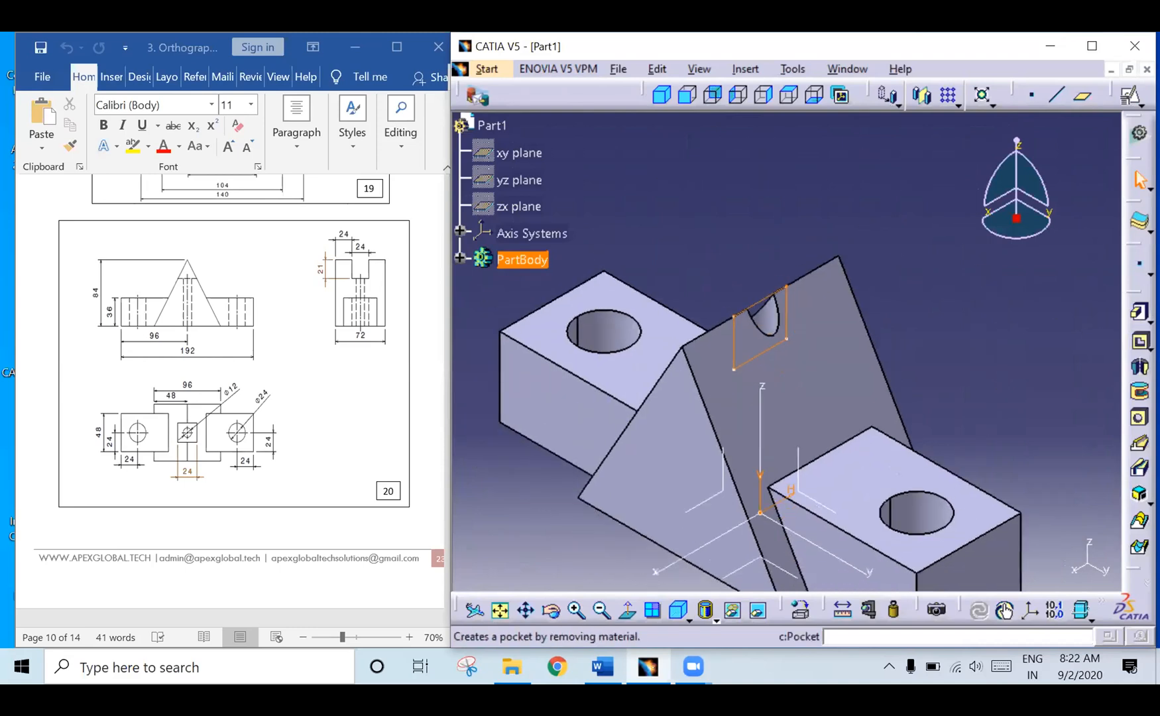
{"action": "left_click", "coordinate": [1140, 340]}
{"action": "left_click", "coordinate": [945, 458]}
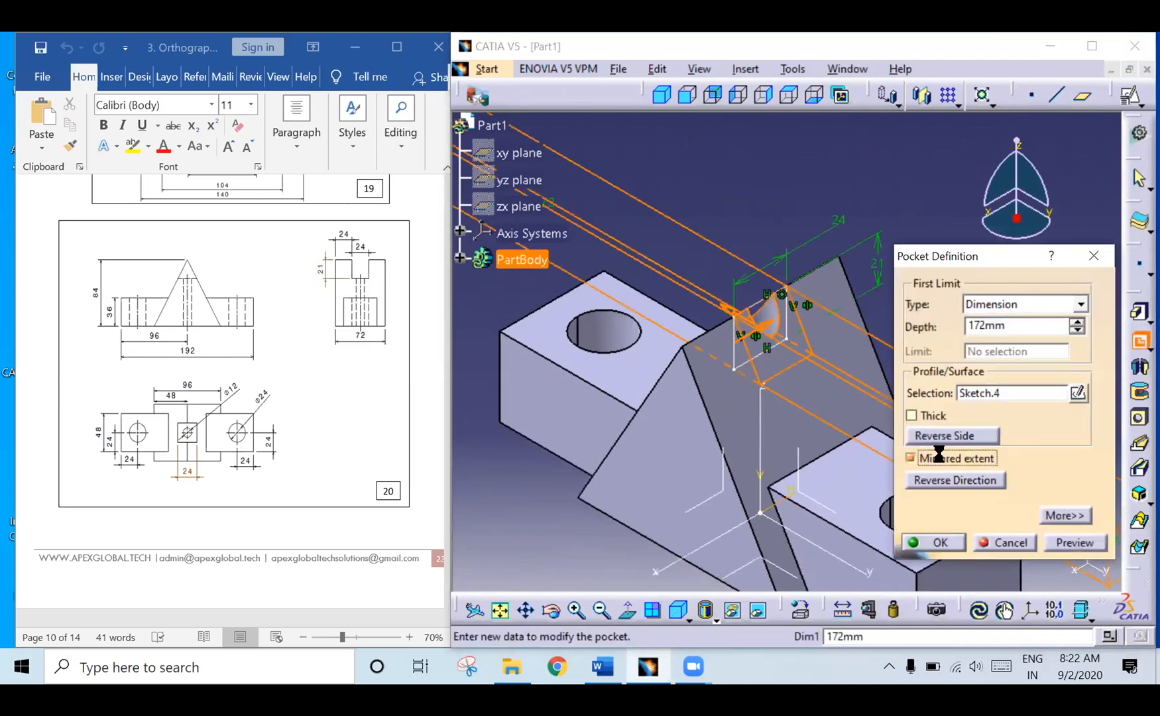
{"action": "left_click", "coordinate": [953, 542]}
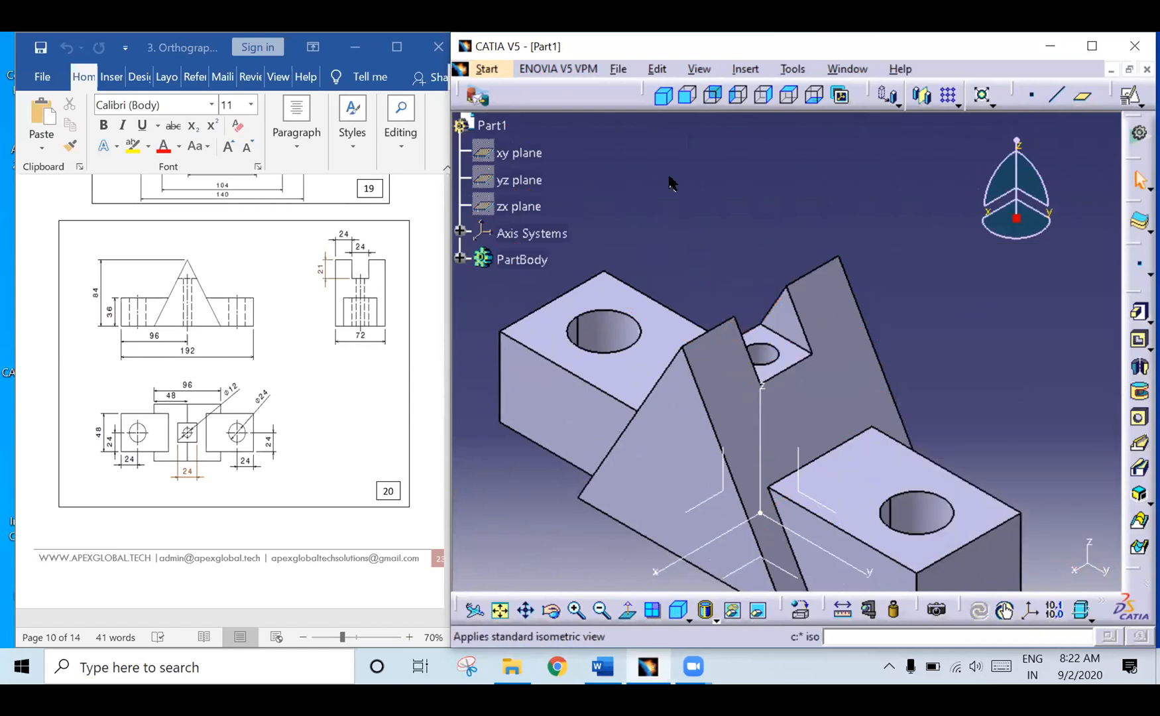
Examine the finished part as a whole and from the front against the drawing.
{"action": "middle_click_drag", "start_coordinate": [895, 323], "coordinate": [1066, 281]}
{"action": "middle_click", "coordinate": [906, 297]}
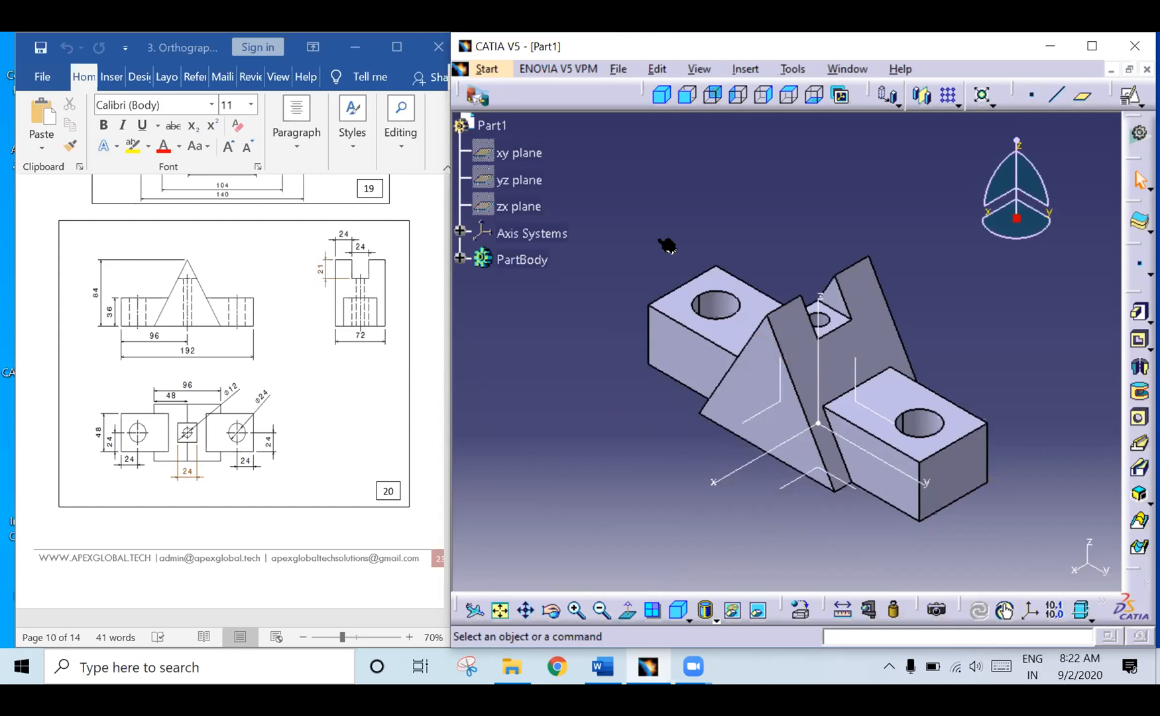
{"action": "left_click", "coordinate": [687, 95]}
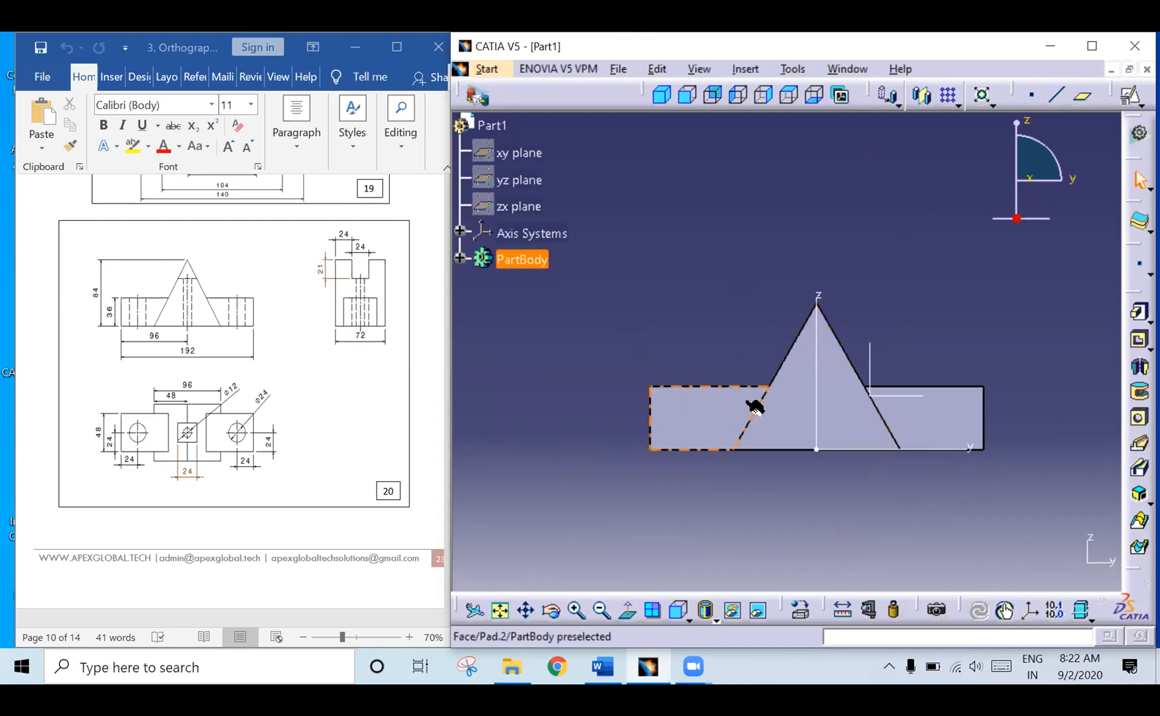
Dock the view mode toolbar beside the standard views and close the reconciliation toolbar.
{"action": "left_click", "coordinate": [717, 621]}
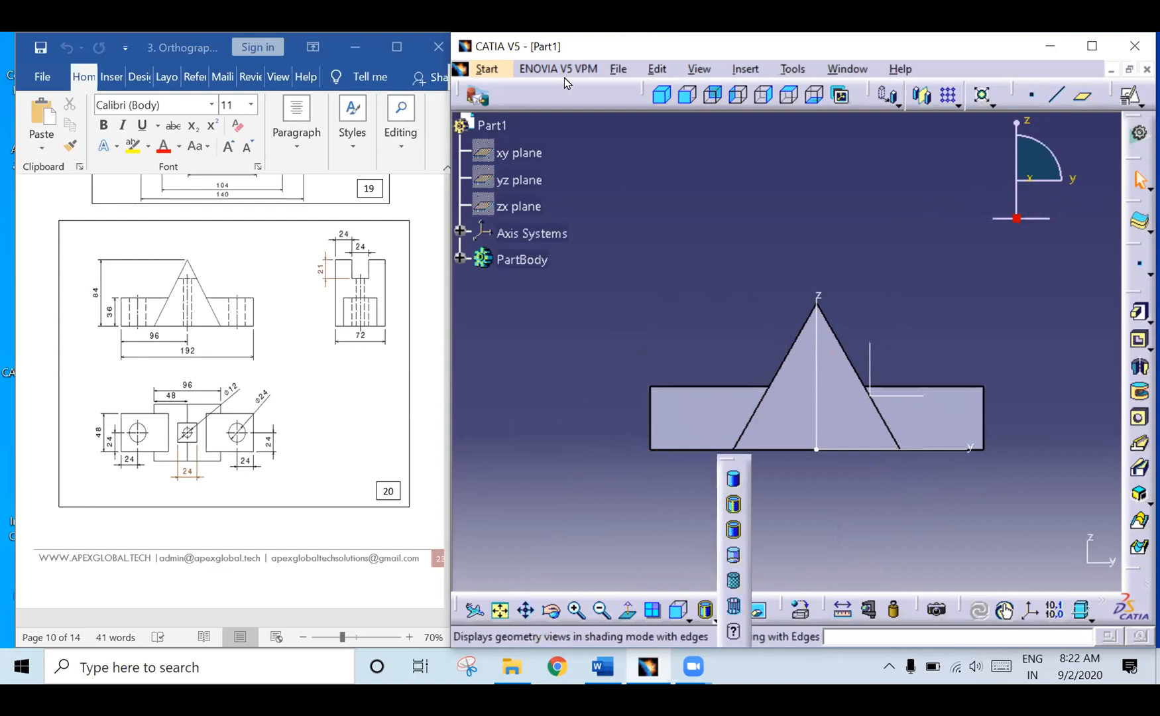
{"action": "left_click_drag", "start_coordinate": [506, 88], "coordinate": [548, 113]}
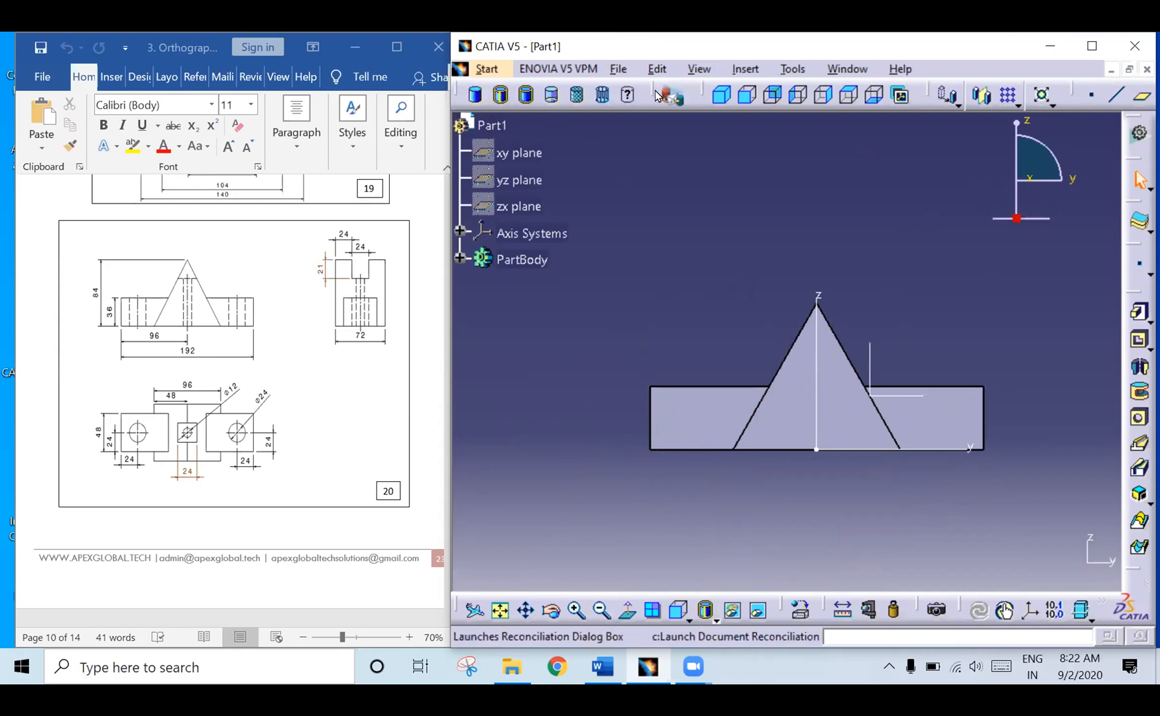
{"action": "left_click_drag", "start_coordinate": [654, 92], "coordinate": [649, 188]}
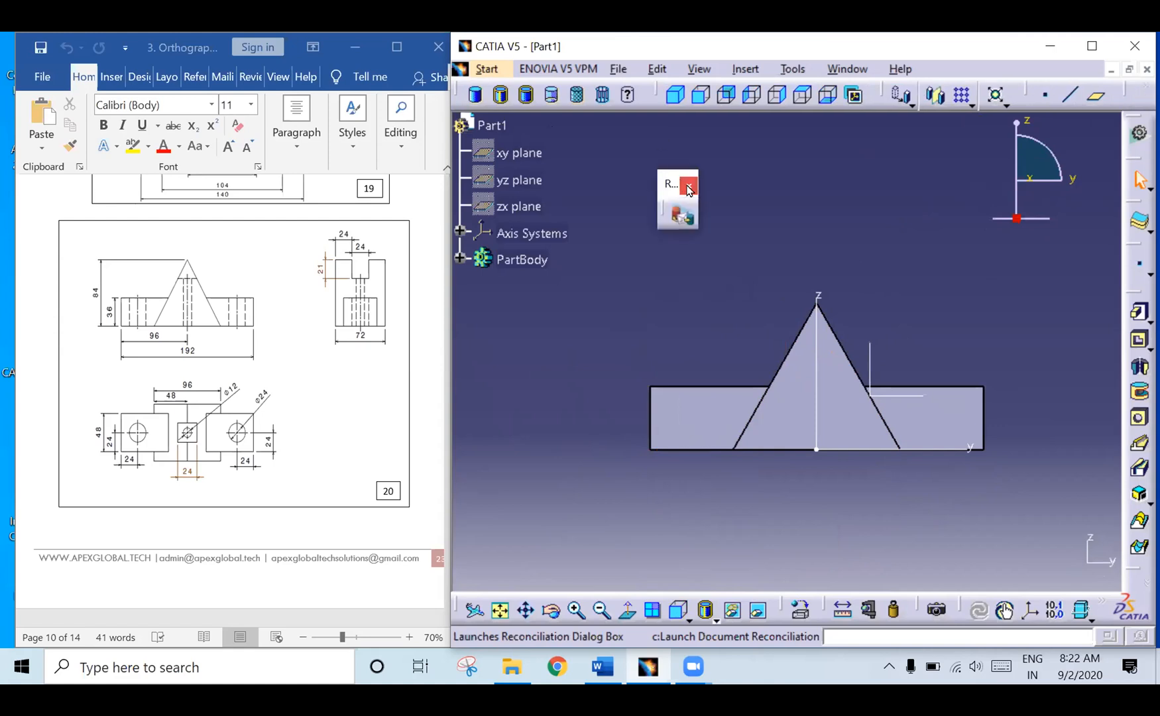
{"action": "left_click", "coordinate": [690, 184]}
Display the part with hidden edges and compare its front, side, top and isometric views with the drawing.
{"action": "left_click", "coordinate": [577, 95]}
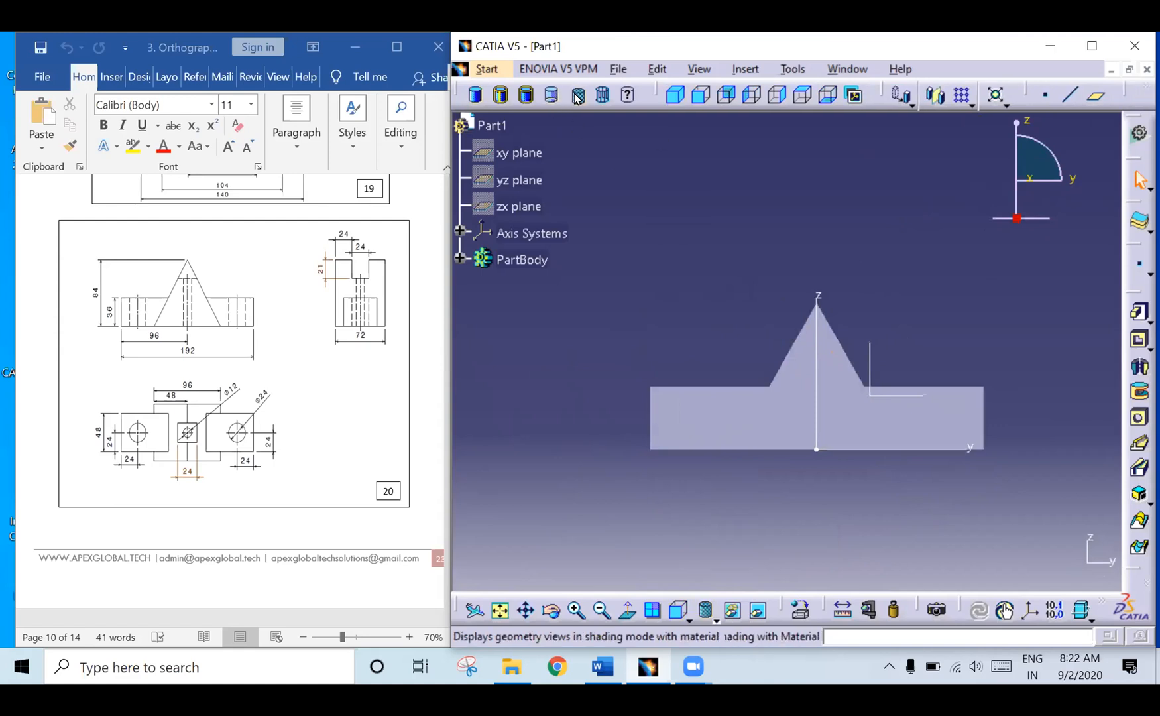
{"action": "left_click", "coordinate": [556, 96]}
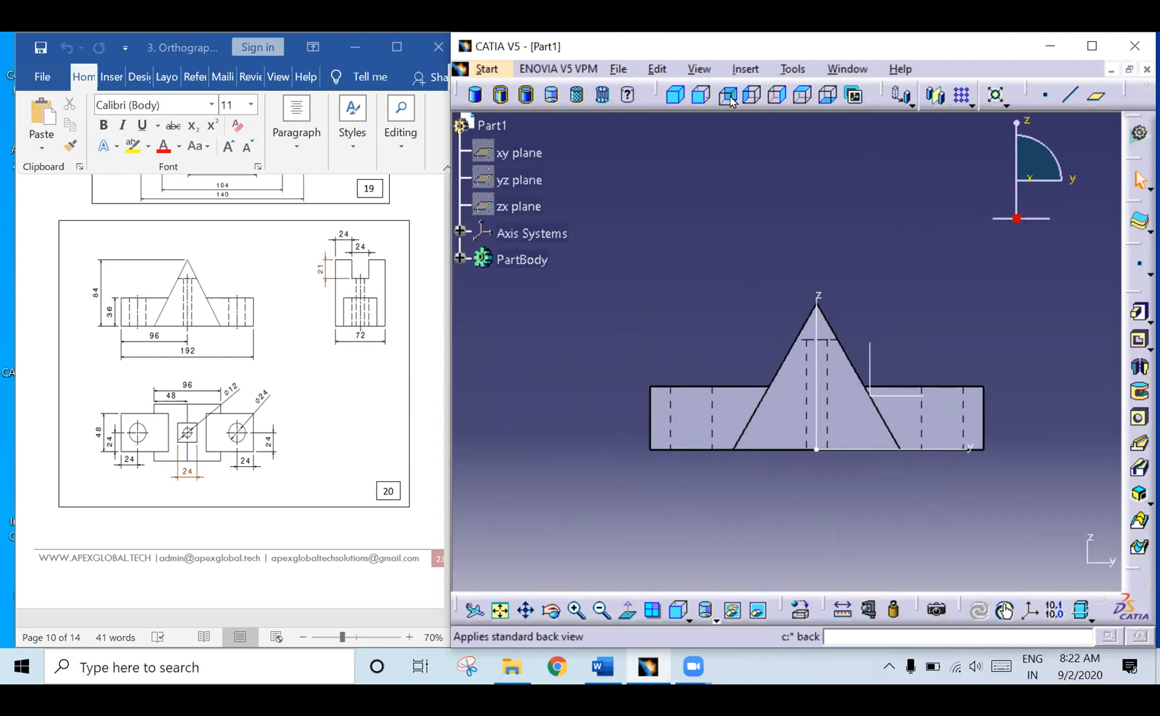
{"action": "left_click", "coordinate": [781, 97]}
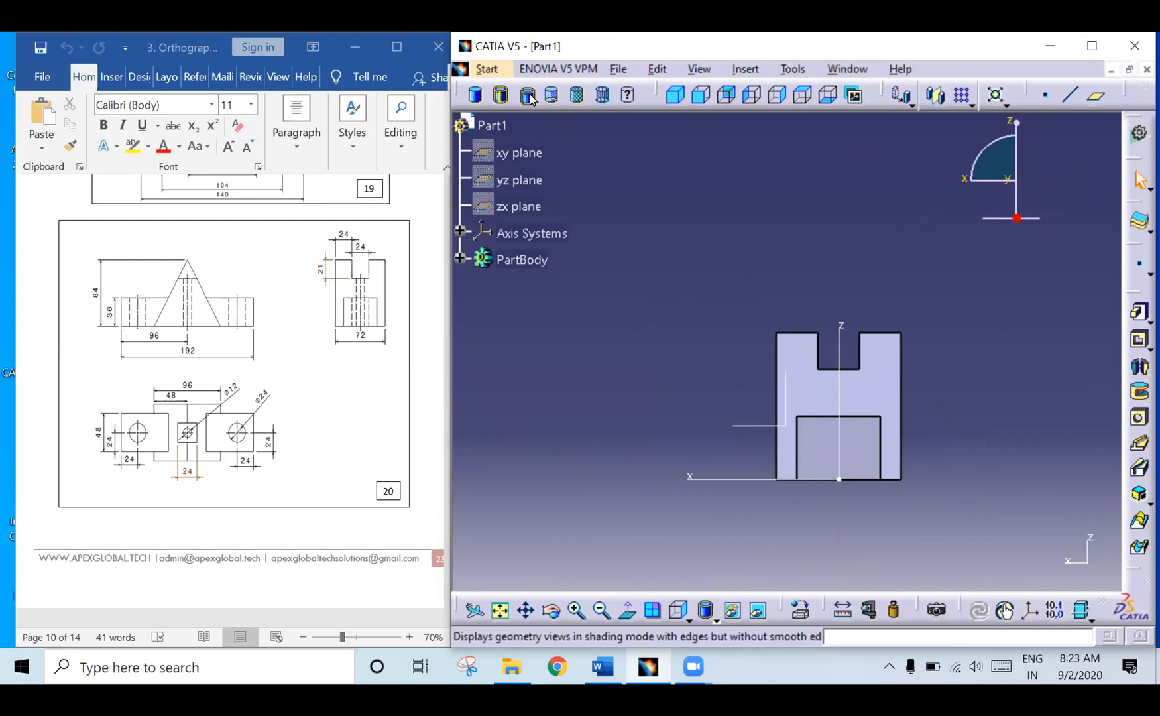
{"action": "left_click", "coordinate": [804, 96]}
{"action": "middle_click_drag", "start_coordinate": [842, 290], "coordinate": [830, 343]}
{"action": "left_click", "coordinate": [675, 95]}
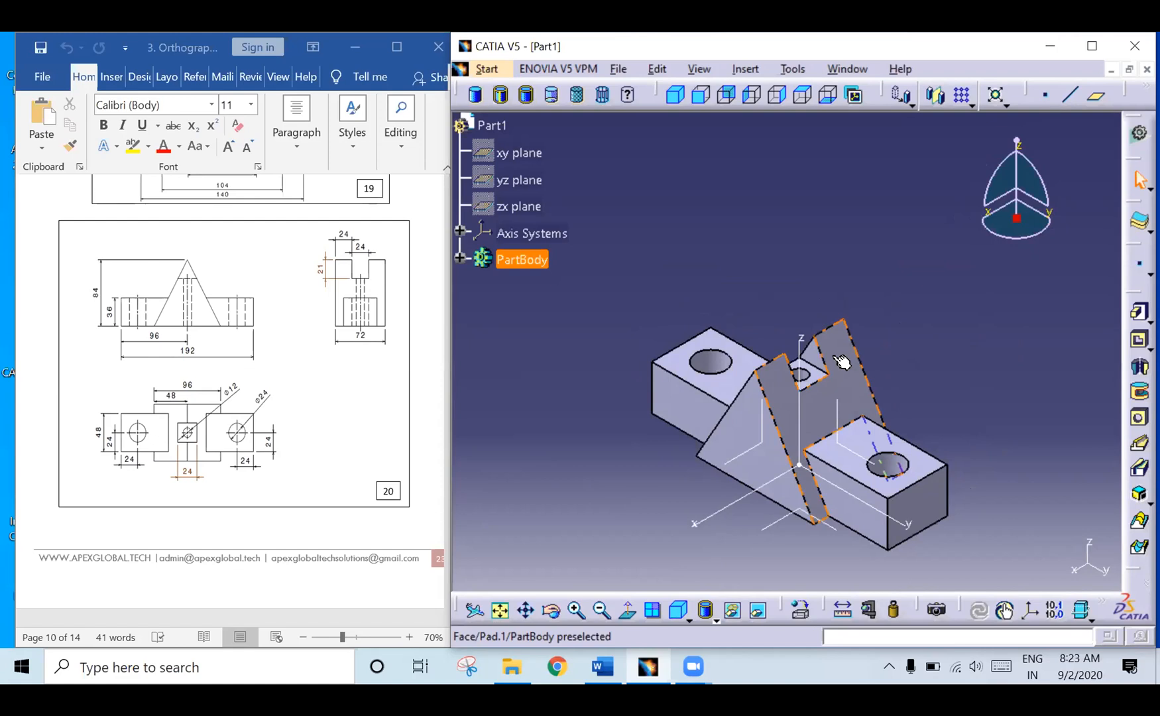
{"action": "middle_click_drag", "start_coordinate": [948, 309], "coordinate": [865, 250]}
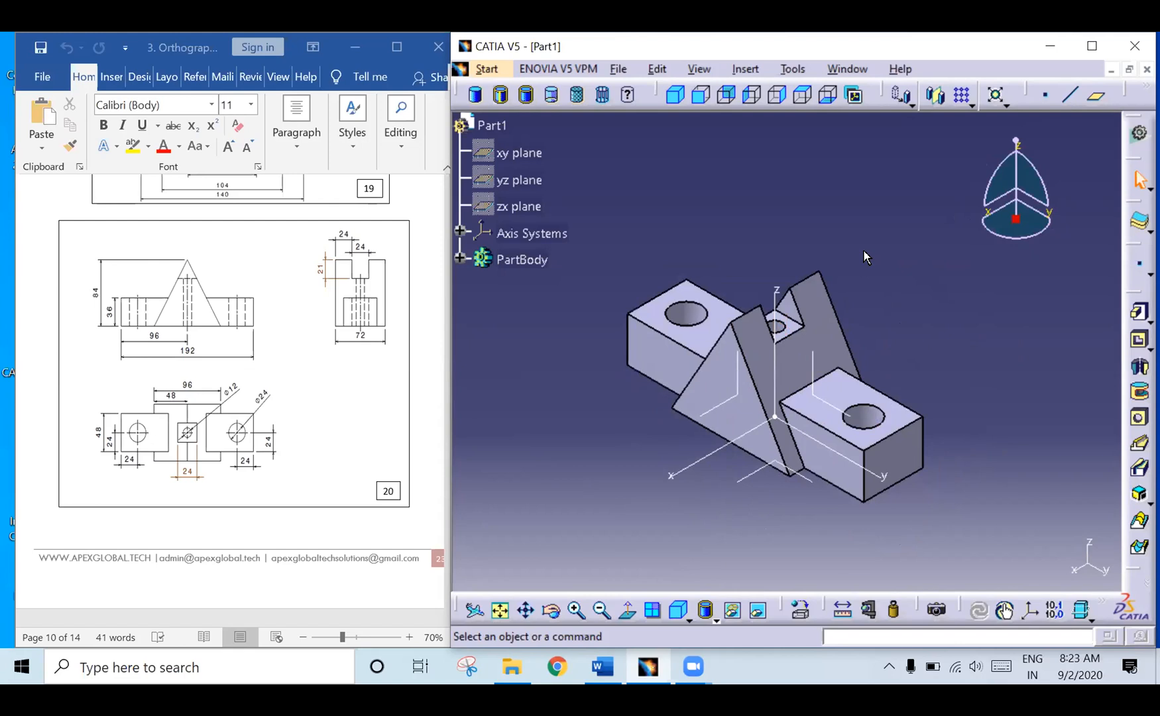